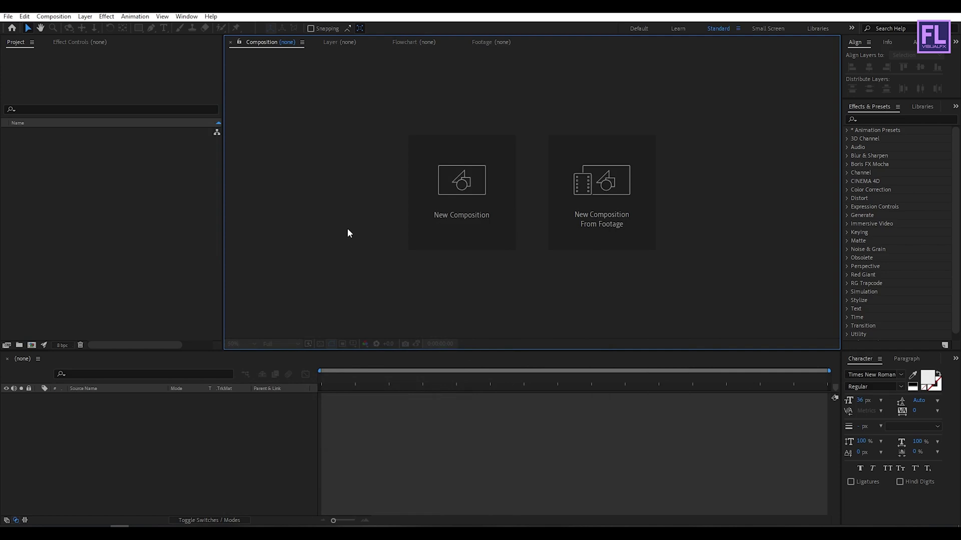
Step: Create a new 1920 x 1080 composition named Chrome Logo at 30 frames per second with a 10-second duration
{"action": "left_click", "coordinate": [480, 223]}
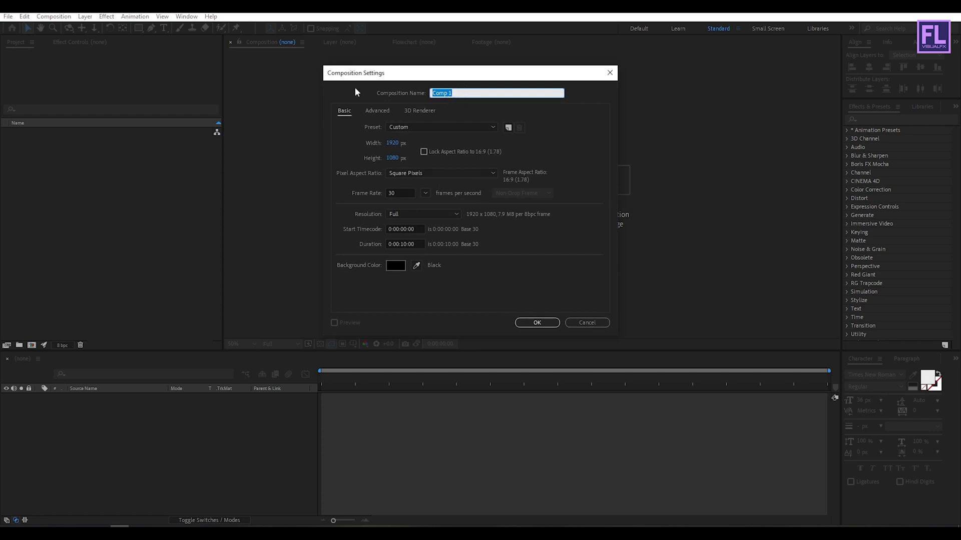
{"action": "type", "text": "Chrome Logo"}
{"action": "left_click", "coordinate": [415, 245]}
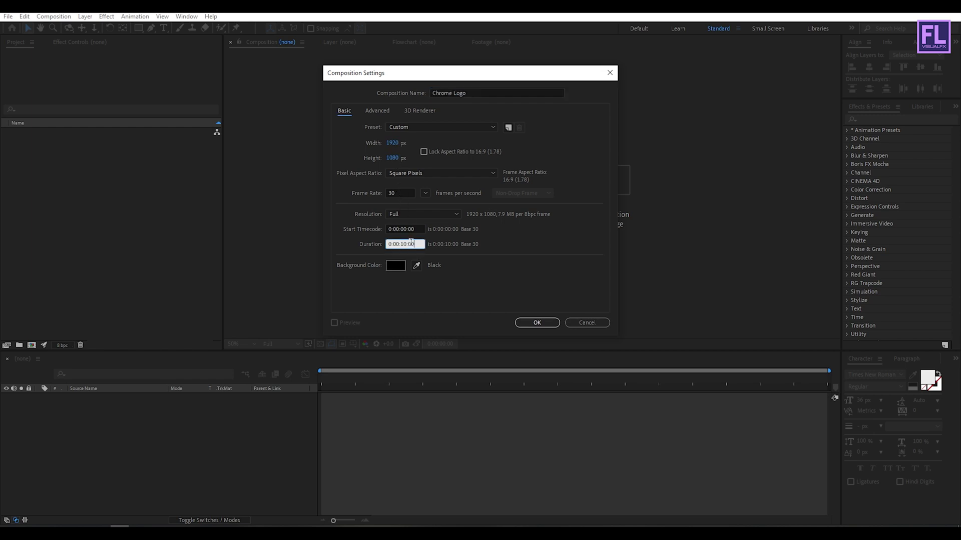
{"action": "left_click", "coordinate": [540, 321]}
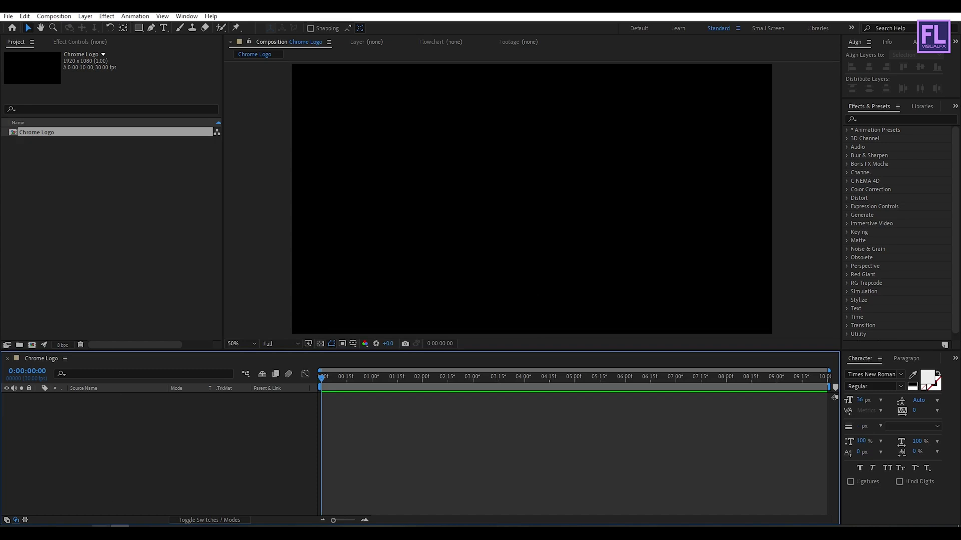
Step: Import the LOGO, Matte and studio_reflection files from the Project File folder and add LOGO.png to the Chrome Logo timeline
{"action": "key", "text": "alt+Tab"}
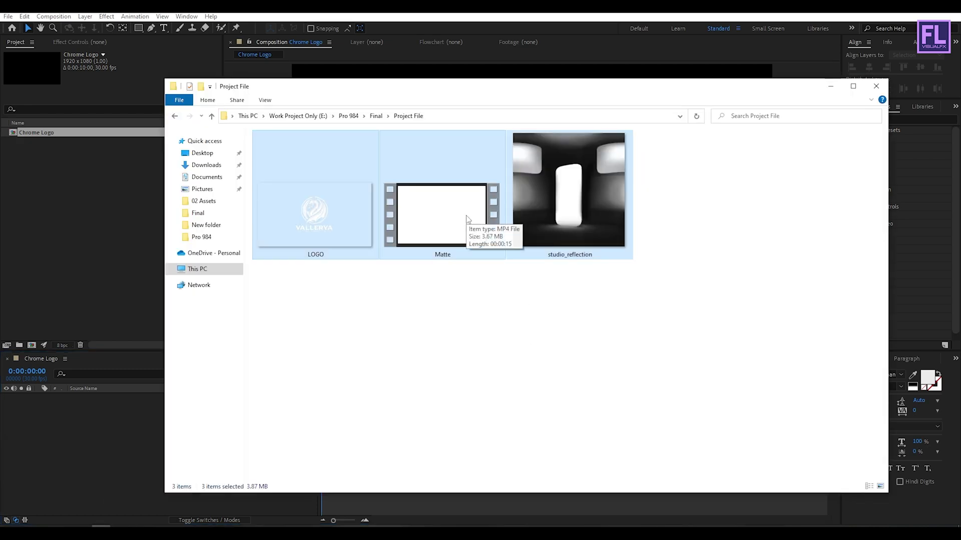
{"action": "left_click_drag", "start_coordinate": [470, 211], "coordinate": [81, 242]}
{"action": "left_click", "coordinate": [81, 242]}
{"action": "left_click", "coordinate": [41, 144]}
{"action": "left_click_drag", "start_coordinate": [28, 144], "coordinate": [113, 408]}
Step: Pre-compose the LOGO.png layer as LOGO, moving all attributes into the new composition
{"action": "right_click", "coordinate": [105, 400]}
{"action": "left_click", "coordinate": [140, 342]}
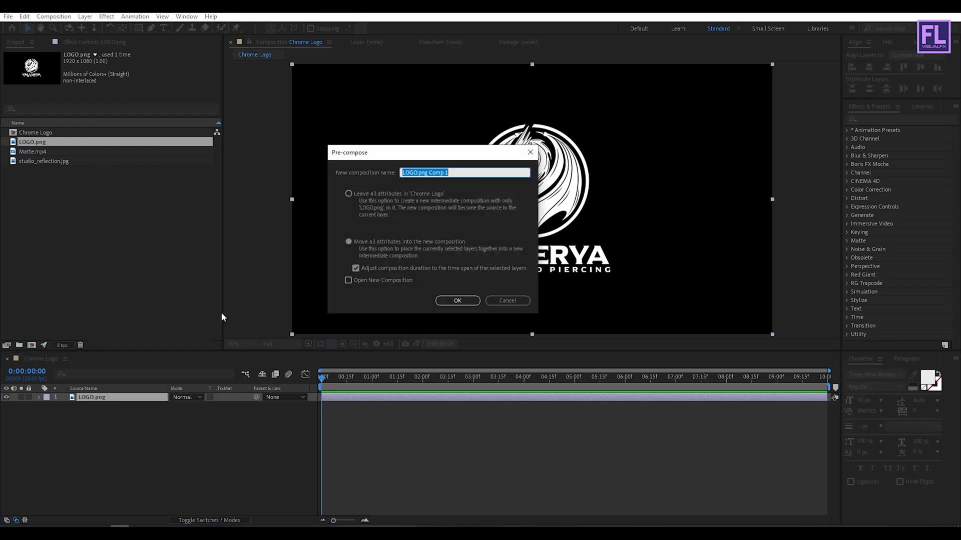
{"action": "left_click_drag", "start_coordinate": [448, 173], "coordinate": [423, 172]}
{"action": "key", "text": "BackSpace"}
{"action": "key", "text": "BackSpace"}
{"action": "left_click", "coordinate": [468, 300]}
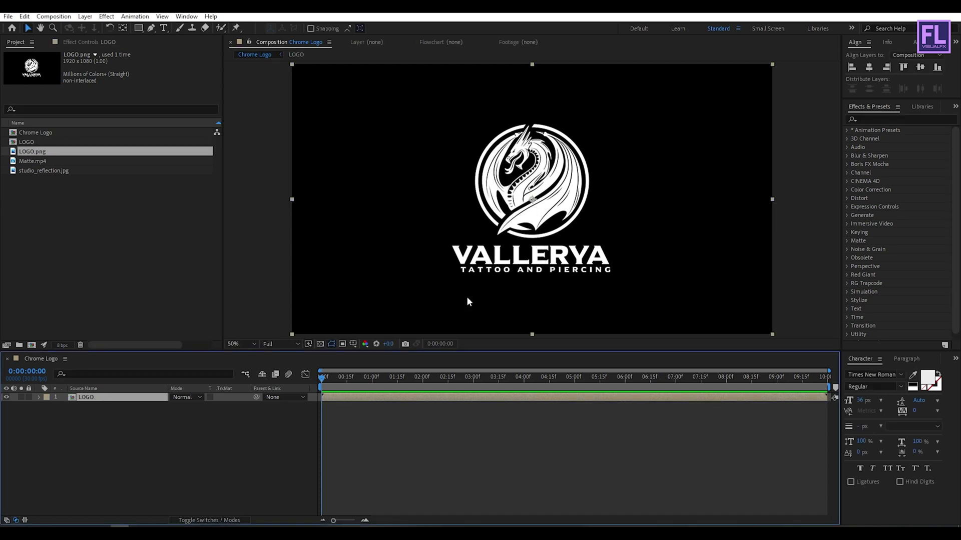
Step: Add studio_reflection.jpg beneath the LOGO layer, scale it down and move it slightly lower behind the logo
{"action": "left_click", "coordinate": [39, 173]}
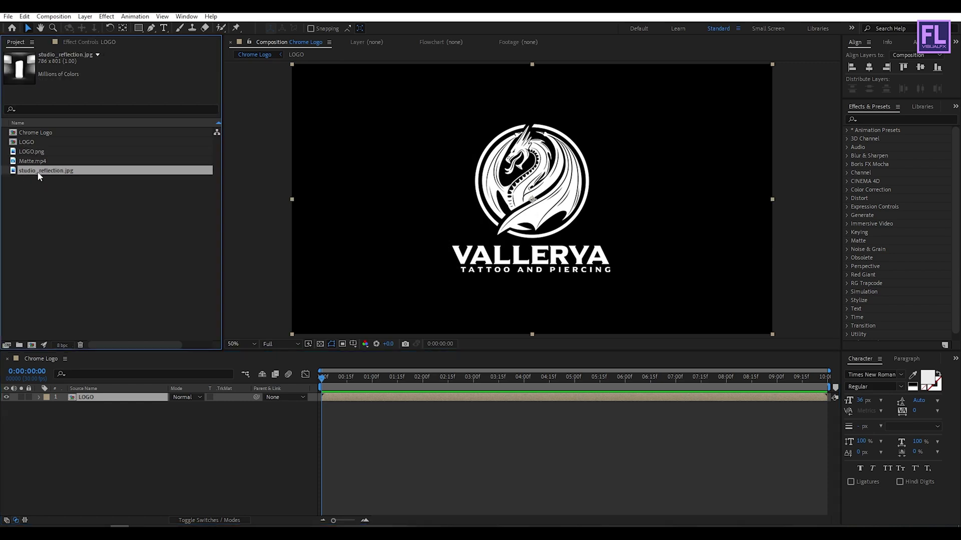
{"action": "left_click_drag", "start_coordinate": [39, 176], "coordinate": [92, 432]}
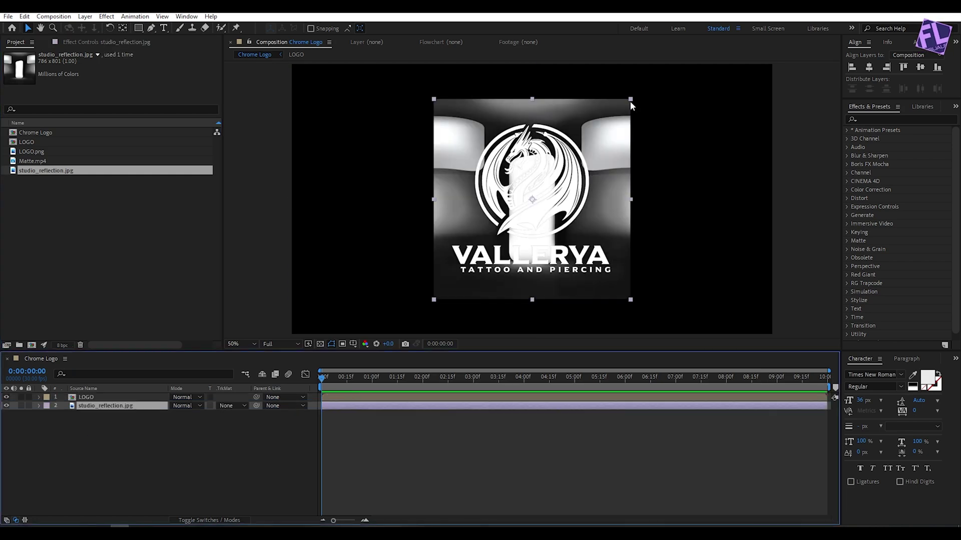
{"action": "left_click_drag", "start_coordinate": [630, 100], "coordinate": [603, 133]}
{"action": "left_click_drag", "start_coordinate": [570, 180], "coordinate": [566, 192]}
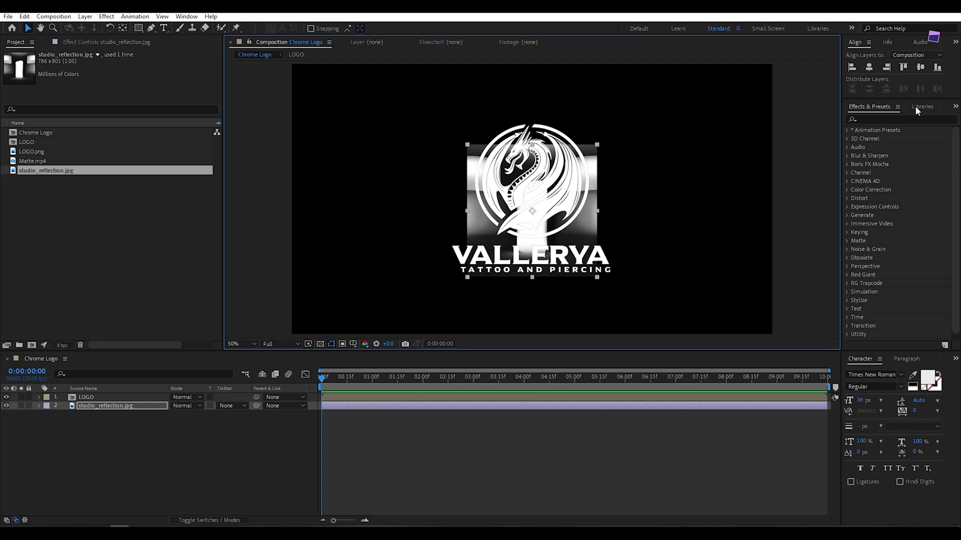
Step: Find the Motion Tile effect and apply it to the studio_reflection.jpg layer
{"action": "left_click", "coordinate": [876, 120]}
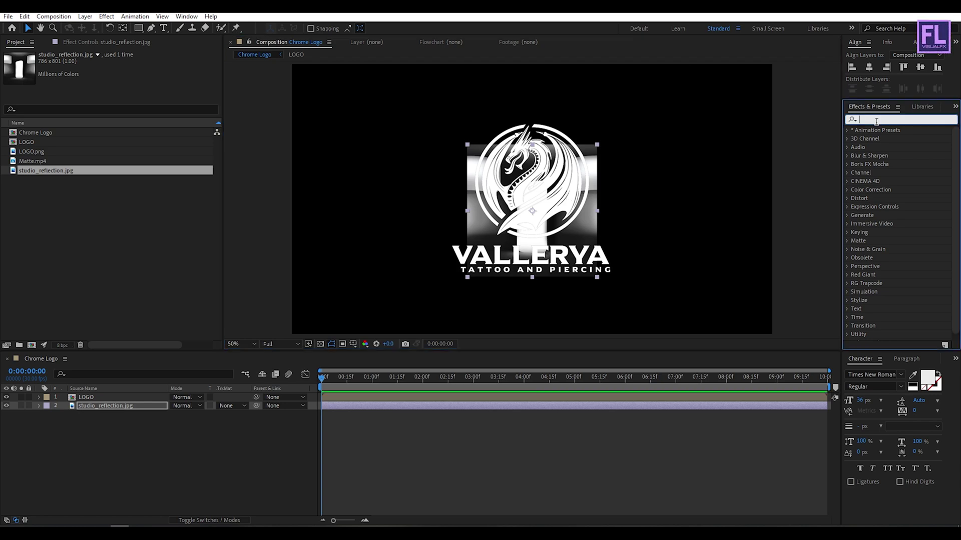
{"action": "type", "text": "motion"}
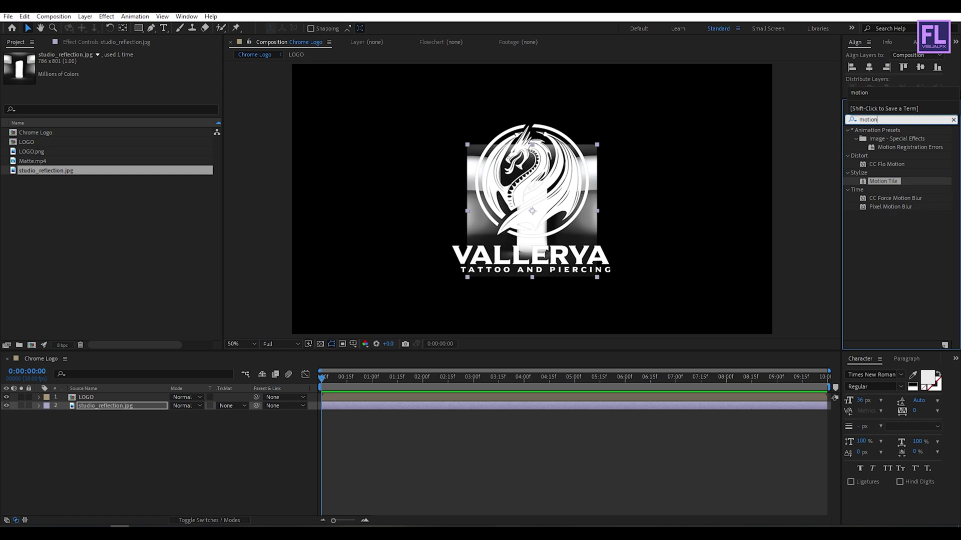
{"action": "key", "text": "Return"}
{"action": "left_click_drag", "start_coordinate": [886, 185], "coordinate": [103, 405]}
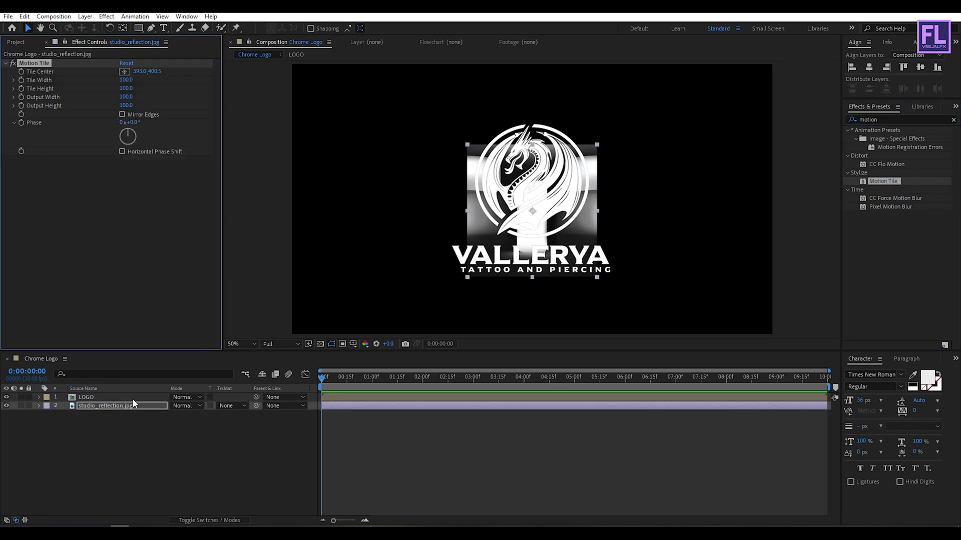
Step: Set Motion Tile's Output Width to 400 and Output Height to 250, and enable Mirror Edges
{"action": "left_click_drag", "start_coordinate": [125, 100], "coordinate": [137, 96]}
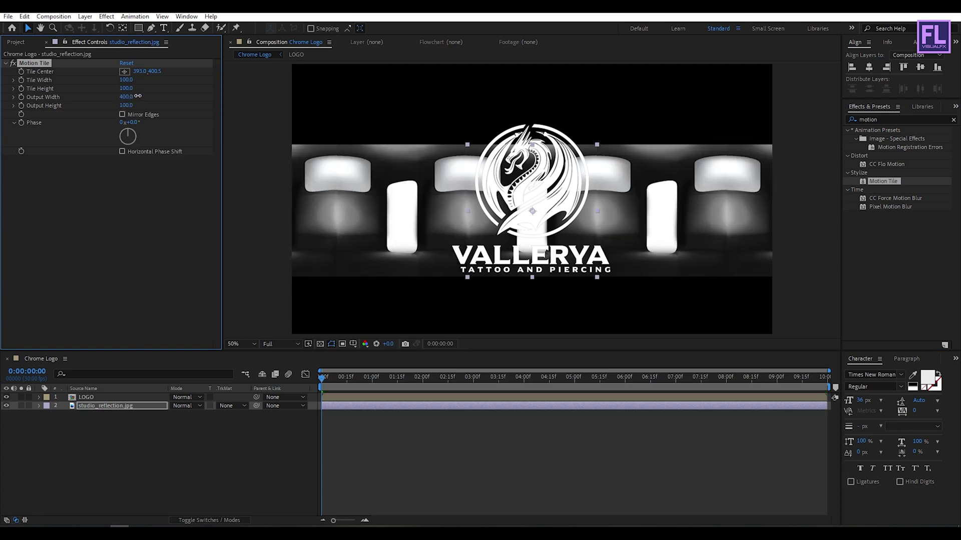
{"action": "left_click", "coordinate": [126, 105]}
{"action": "type", "text": "250"}
{"action": "key", "text": "Return"}
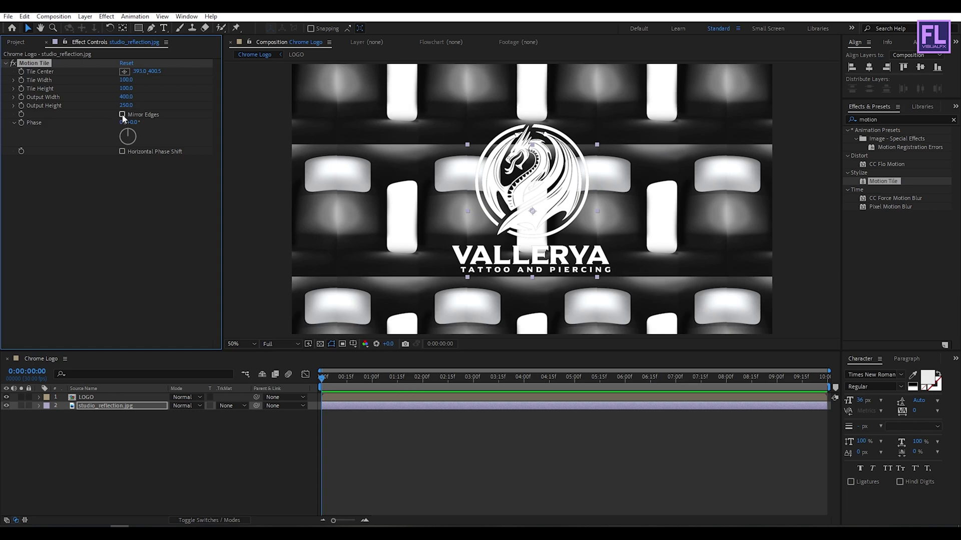
{"action": "left_click", "coordinate": [122, 115]}
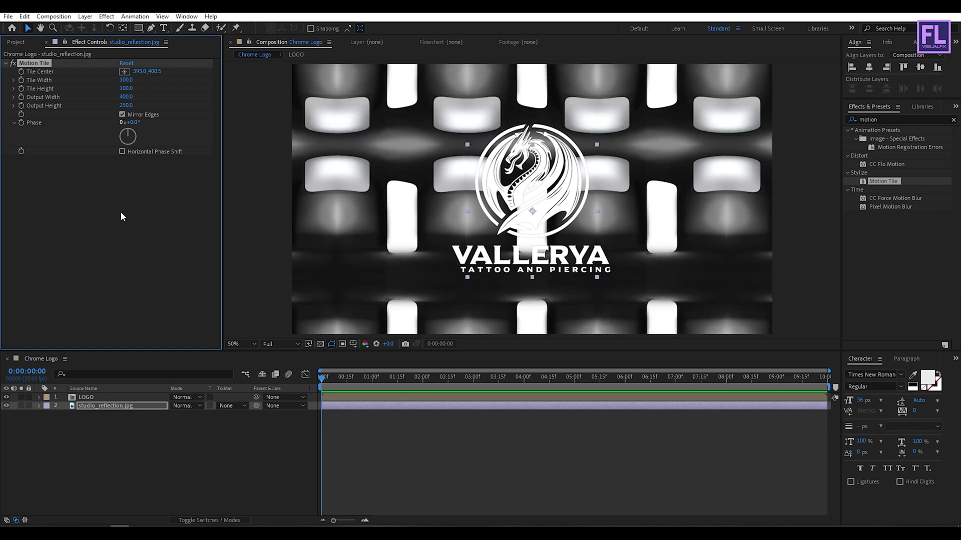
Step: Apply Gaussian Blur to the studio_reflection.jpg layer with Blurriness set to 35
{"action": "double_click", "coordinate": [871, 120]}
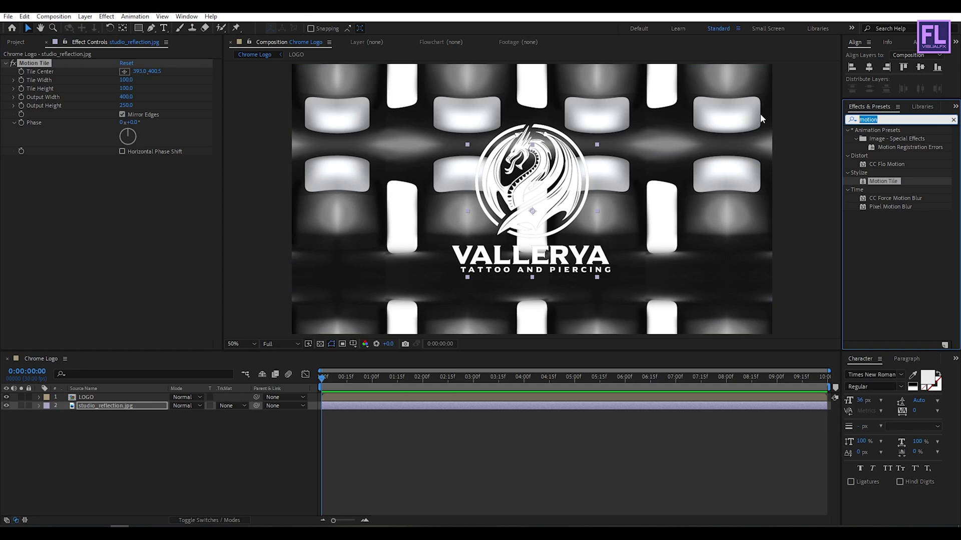
{"action": "type", "text": "gau"}
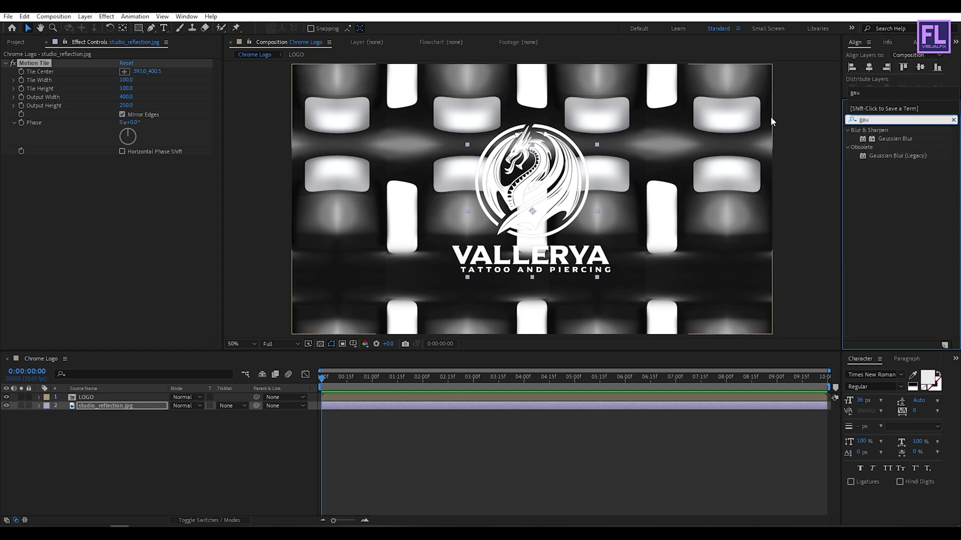
{"action": "left_click", "coordinate": [893, 155]}
{"action": "left_click_drag", "start_coordinate": [892, 139], "coordinate": [117, 411]}
{"action": "left_click", "coordinate": [125, 168]}
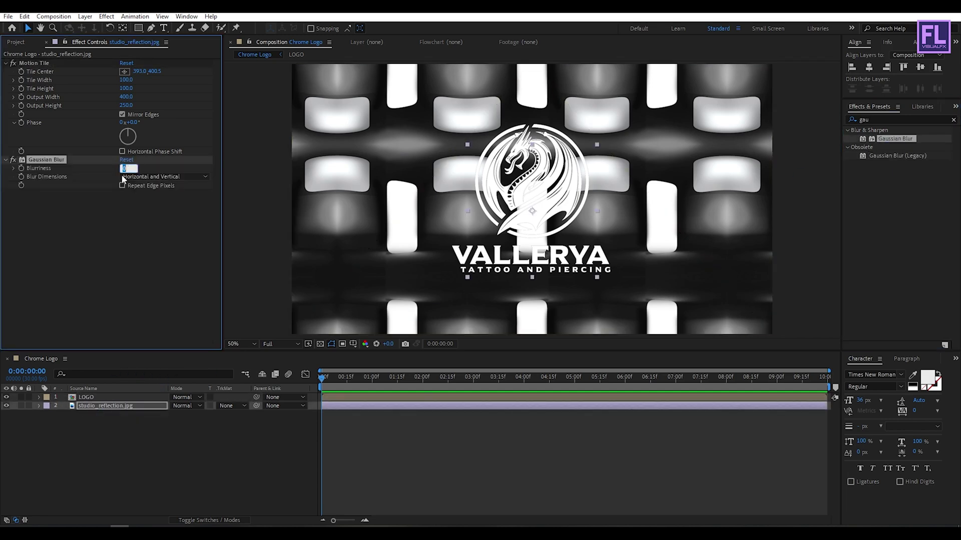
{"action": "type", "text": "35"}
{"action": "left_click", "coordinate": [90, 281]}
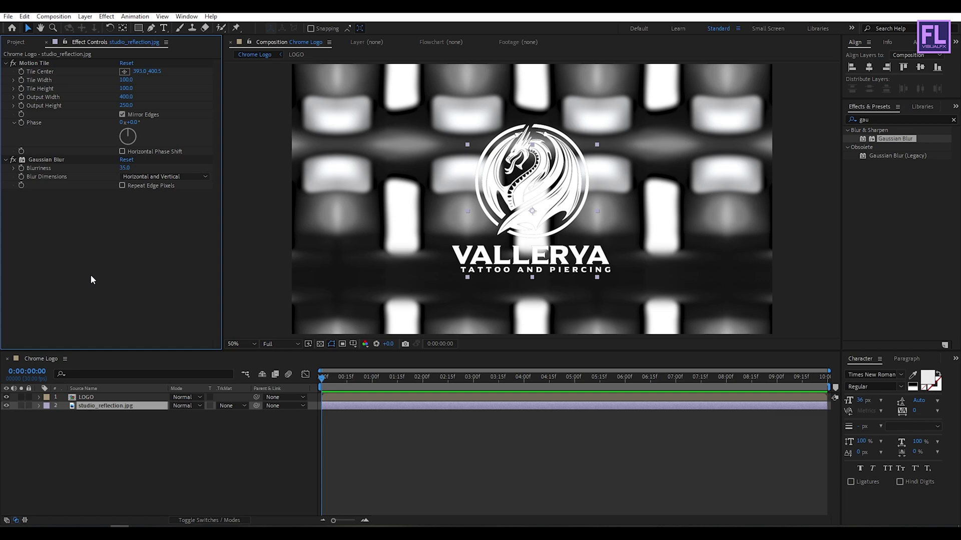
Step: Animate Motion Tile's Tile Center with a keyframe at 0:00:00:00 and another at 0:00:09:29 with its X value at 2195
{"action": "left_click_drag", "start_coordinate": [351, 378], "coordinate": [284, 378]}
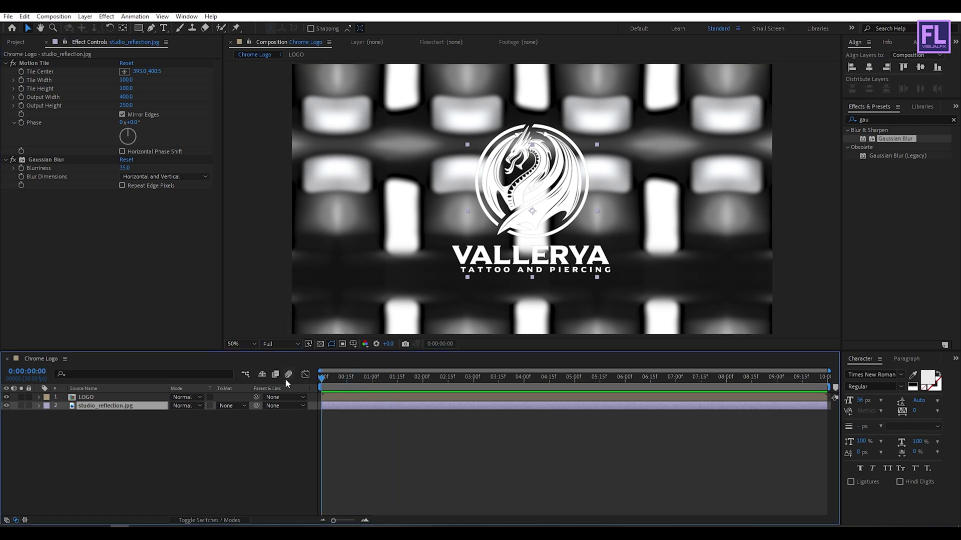
{"action": "left_click", "coordinate": [21, 72]}
{"action": "left_click", "coordinate": [21, 72]}
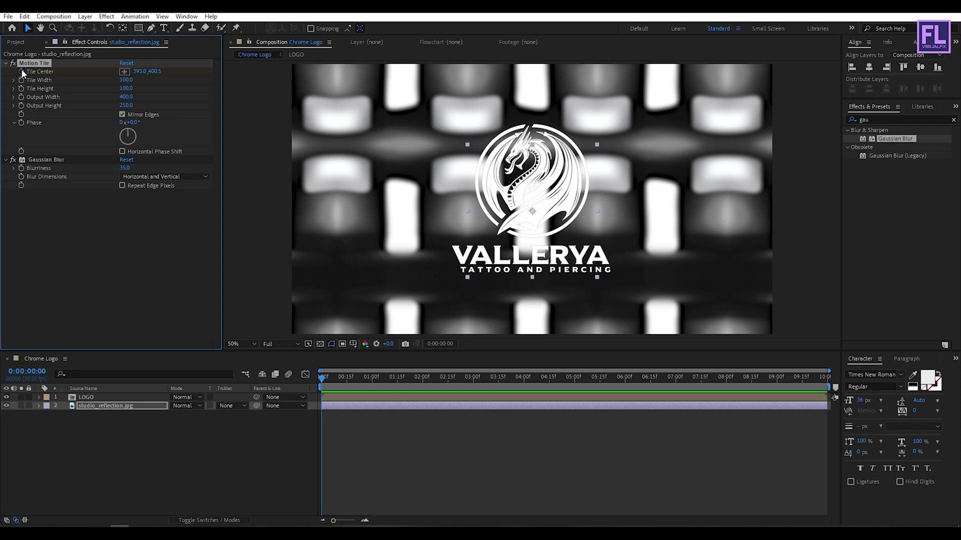
{"action": "left_click_drag", "start_coordinate": [326, 380], "coordinate": [839, 386]}
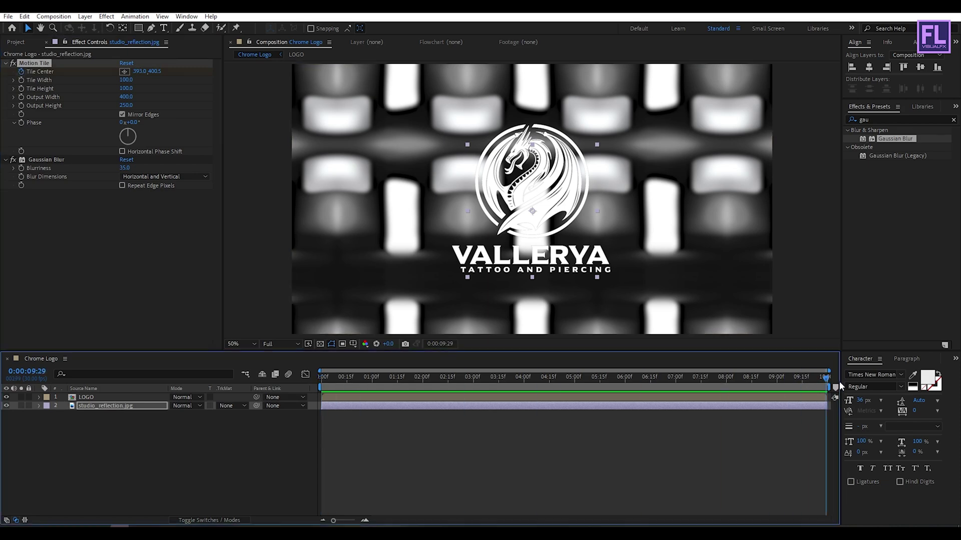
{"action": "left_click_drag", "start_coordinate": [139, 75], "coordinate": [829, 211]}
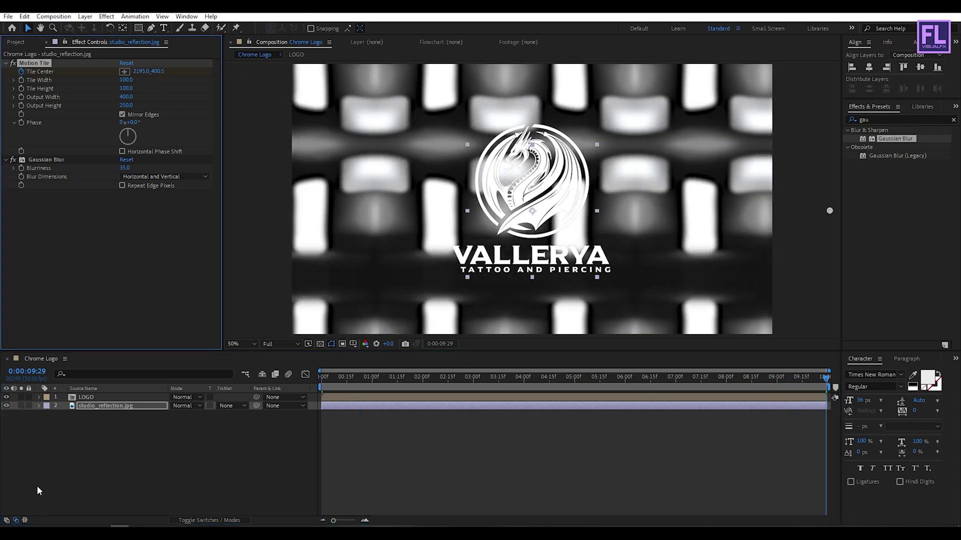
Step: Pre-compose the studio_reflection.jpg layer as "studio_reflection map", moving all attributes into the new composition
{"action": "left_click", "coordinate": [101, 406]}
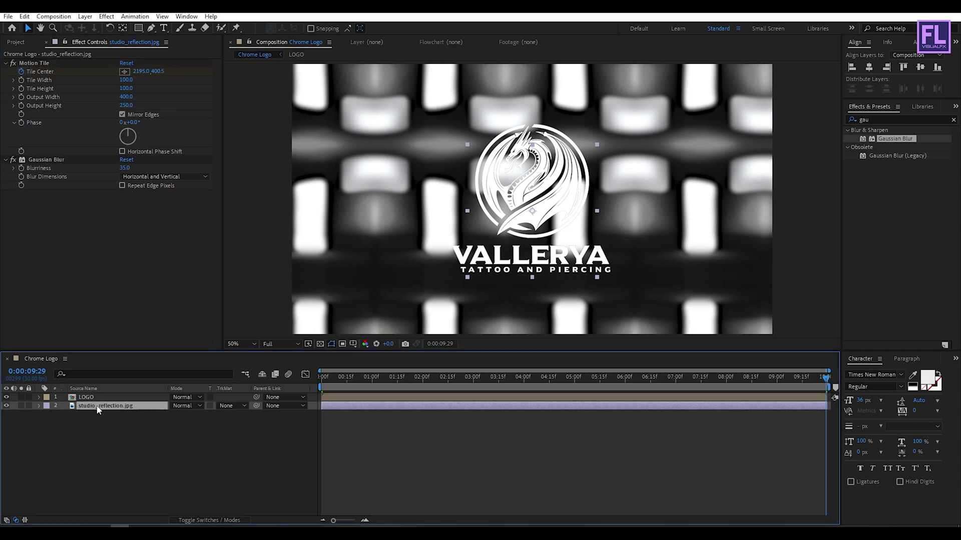
{"action": "right_click", "coordinate": [98, 411]}
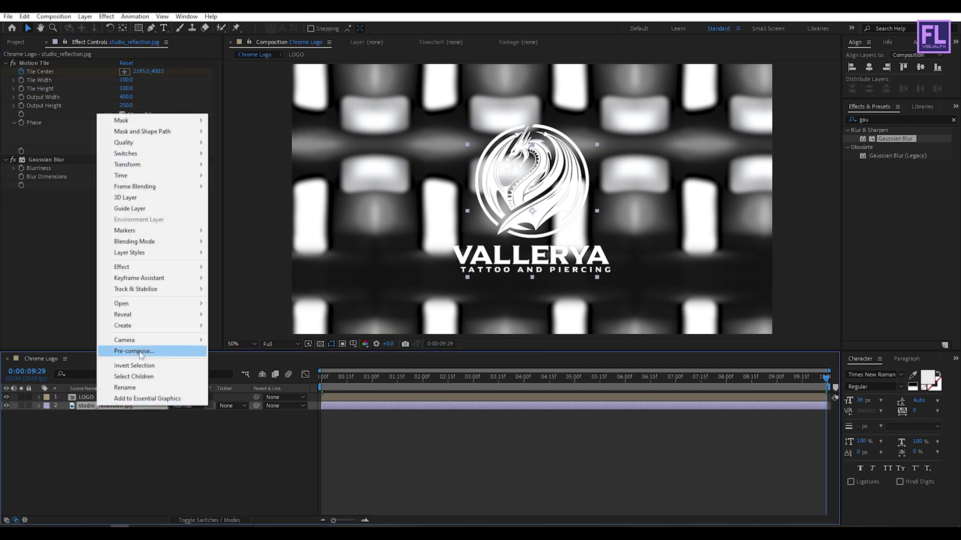
{"action": "left_click", "coordinate": [122, 356]}
{"action": "left_click", "coordinate": [453, 245]}
{"action": "left_click_drag", "start_coordinate": [473, 173], "coordinate": [444, 171]}
{"action": "key", "text": "BackSpace"}
{"action": "key", "text": "BackSpace"}
{"action": "key", "text": "BackSpace"}
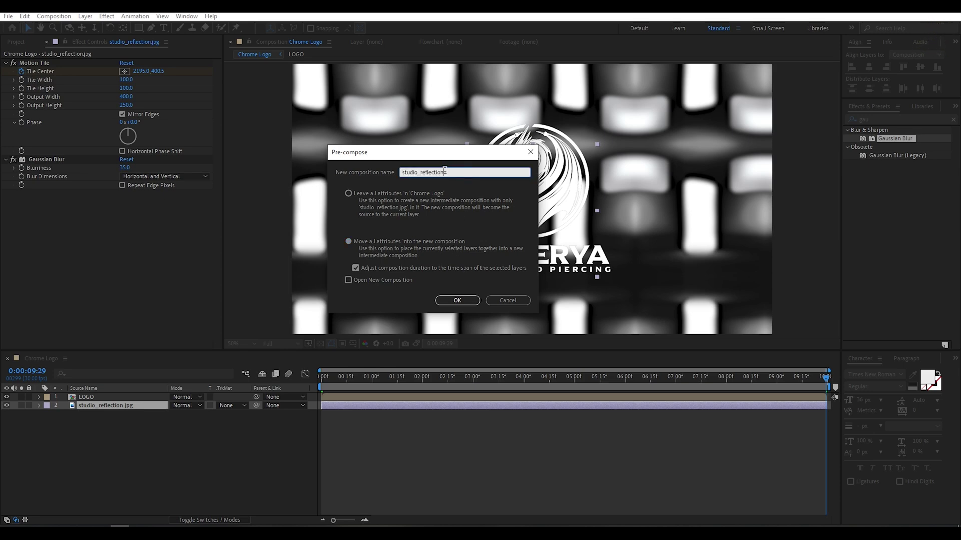
{"action": "type", "text": "map"}
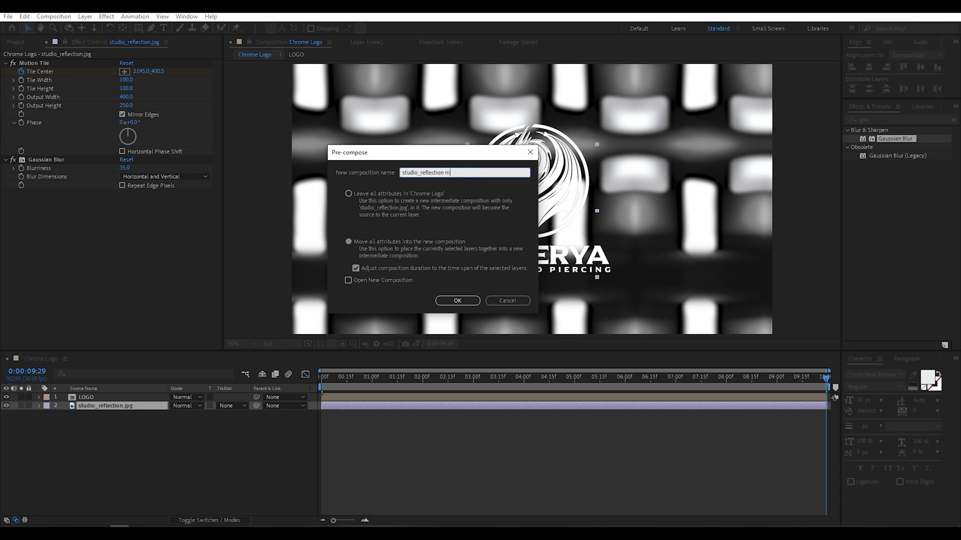
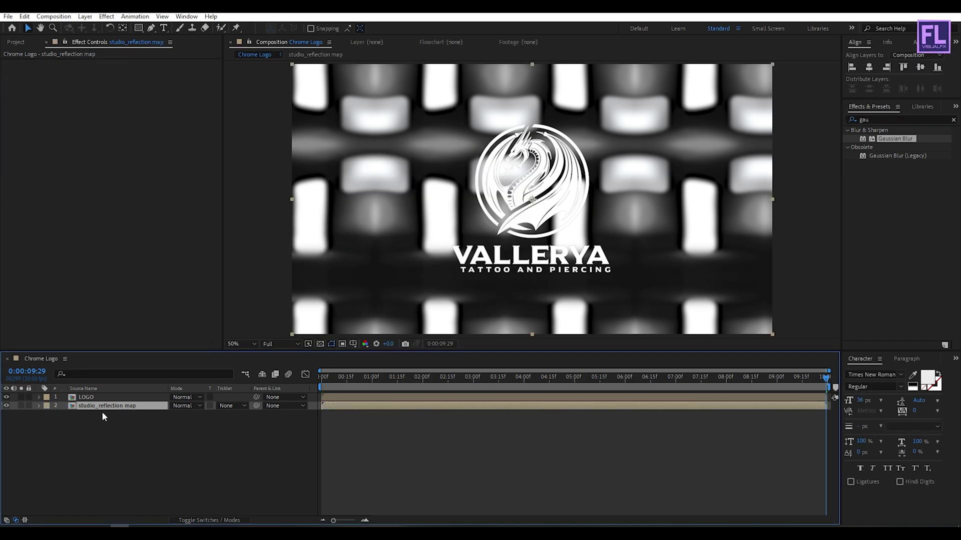
Step: Set the studio_reflection map layer's track matte to Alpha from LOGO and apply CC Blobbylize to it
{"action": "left_click", "coordinate": [230, 406]}
{"action": "left_click", "coordinate": [260, 430]}
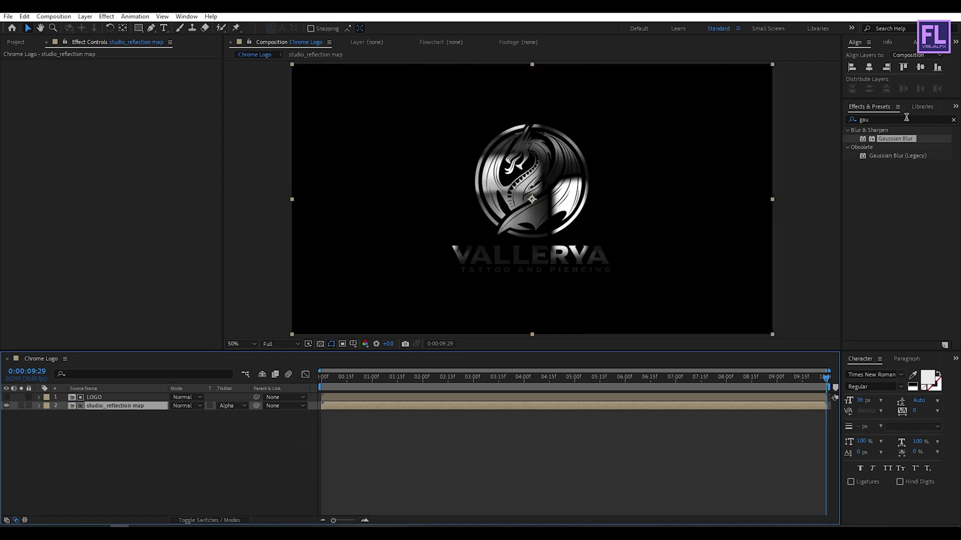
{"action": "left_click", "coordinate": [881, 119]}
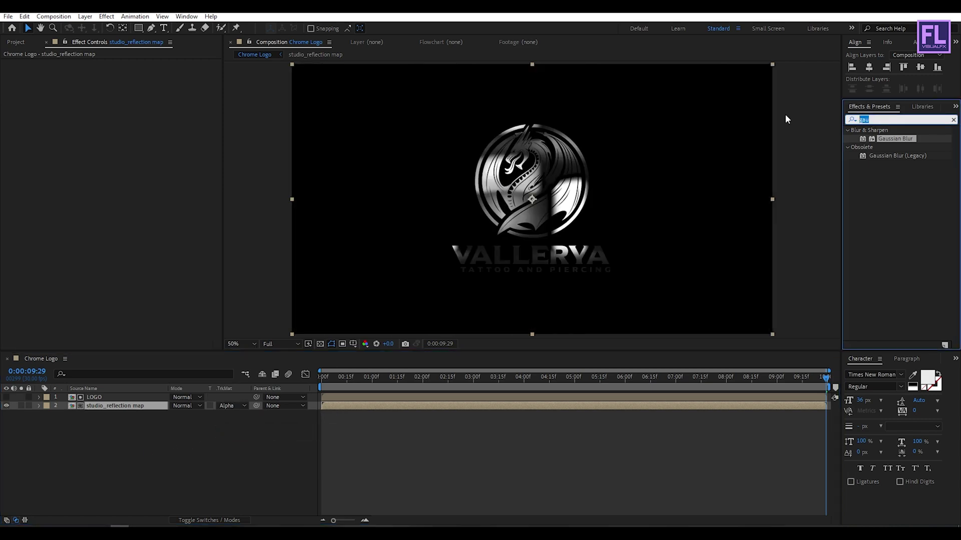
{"action": "type", "text": "cc"}
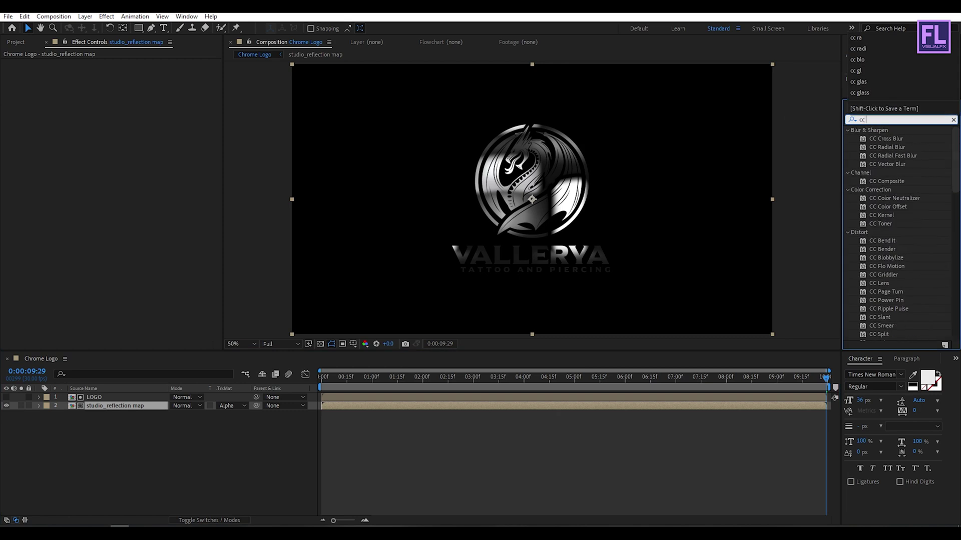
{"action": "type", "text": " blo"}
{"action": "left_click_drag", "start_coordinate": [886, 139], "coordinate": [124, 409]}
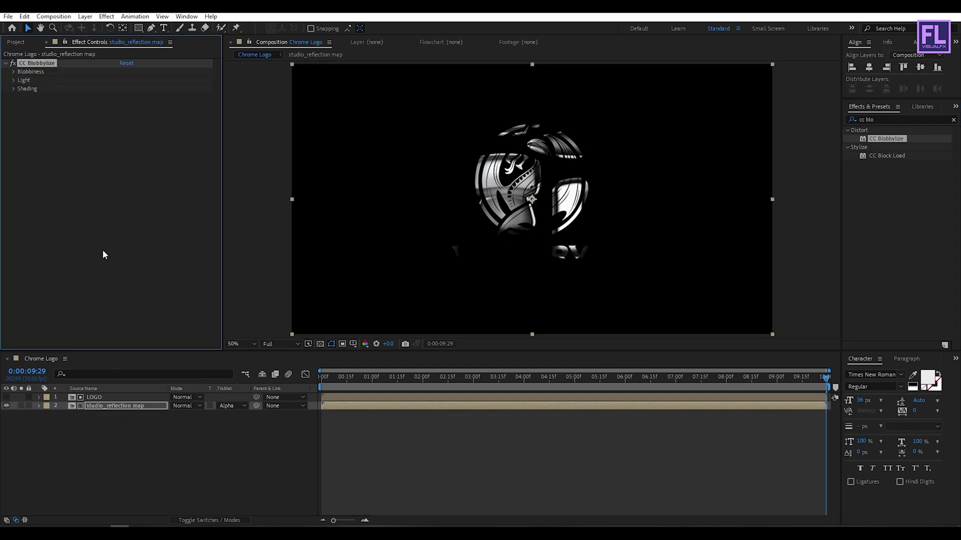
Step: Set CC Blobbylize's Blob Layer to LOGO and its Property to Alpha on the studio_reflection map layer
{"action": "left_click", "coordinate": [14, 71]}
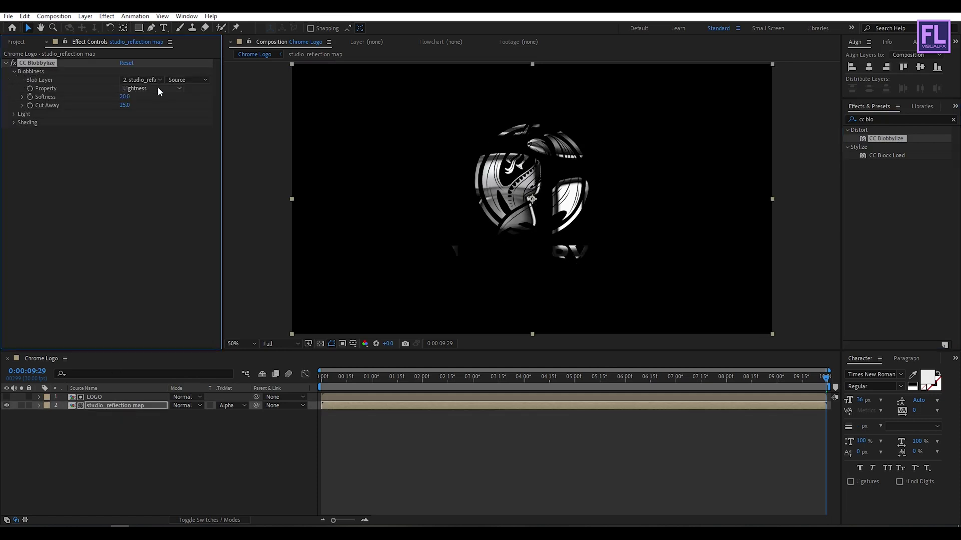
{"action": "left_click", "coordinate": [126, 79]}
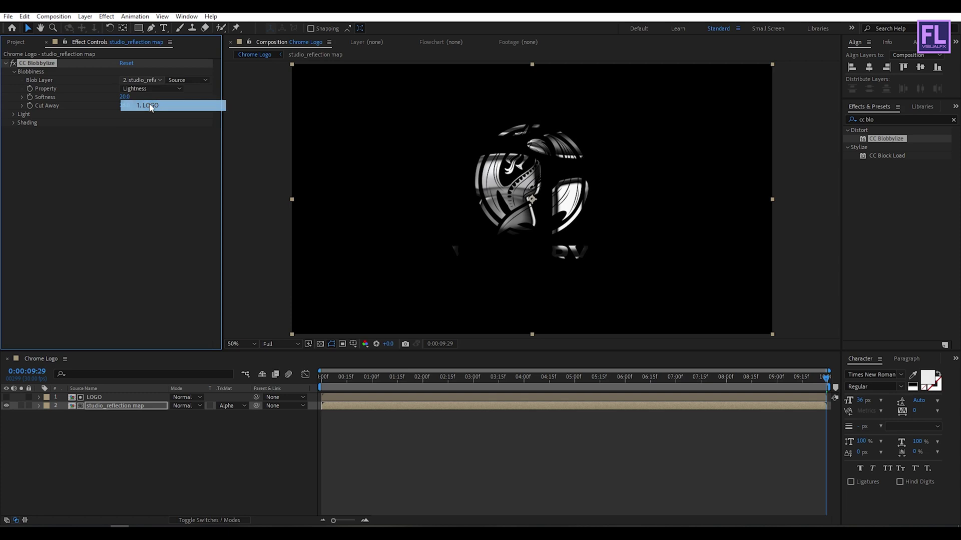
{"action": "left_click", "coordinate": [128, 102]}
{"action": "left_click", "coordinate": [178, 89]}
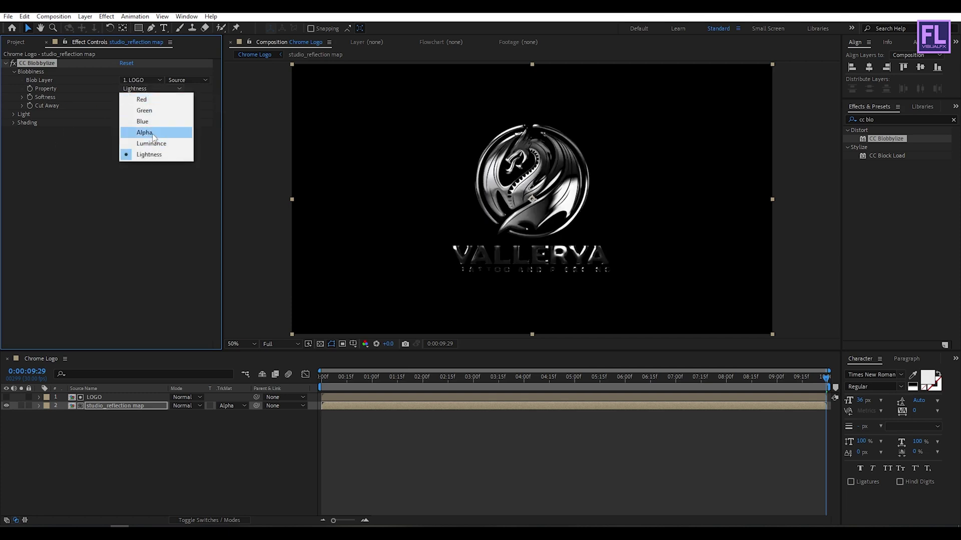
{"action": "left_click", "coordinate": [145, 132]}
Step: Set CC Blobbylize's Softness to 6 and Cut Away to 3, then check the chrome logo at other times
{"action": "left_click", "coordinate": [124, 97]}
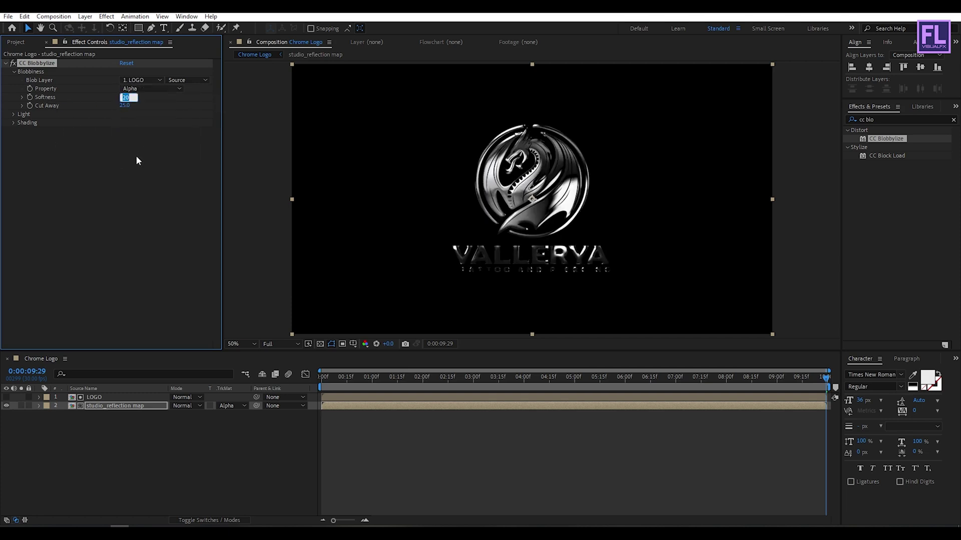
{"action": "type", "text": "6"}
{"action": "key", "text": "Tab"}
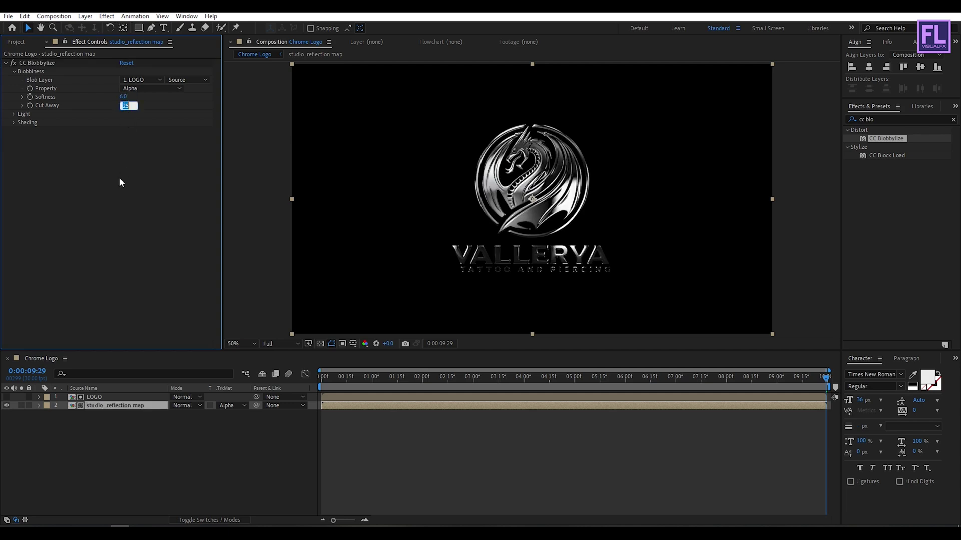
{"action": "type", "text": "3"}
{"action": "key", "text": "Return"}
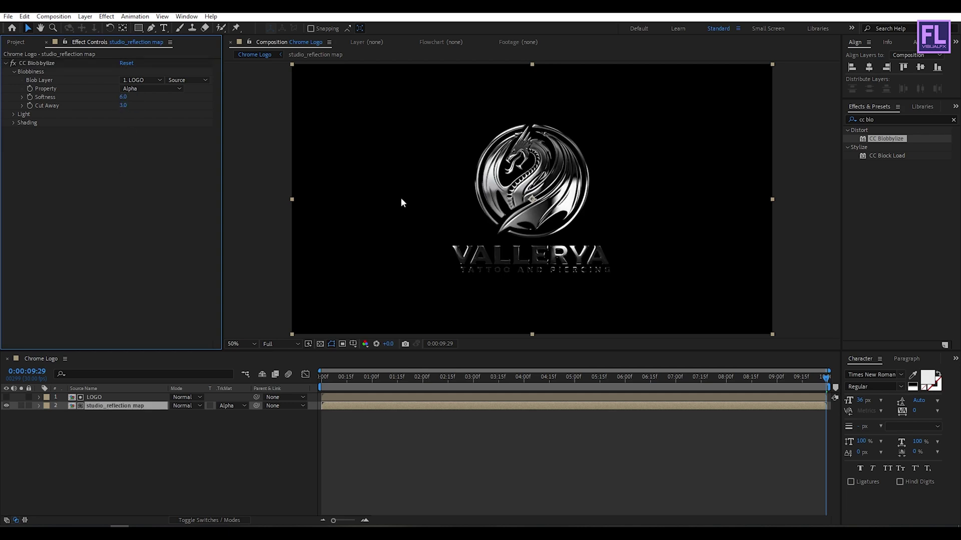
{"action": "left_click", "coordinate": [502, 384]}
{"action": "left_click_drag", "start_coordinate": [502, 382], "coordinate": [456, 385]}
{"action": "key", "text": "slash"}
{"action": "key", "text": "comma"}
{"action": "left_click", "coordinate": [147, 452]}
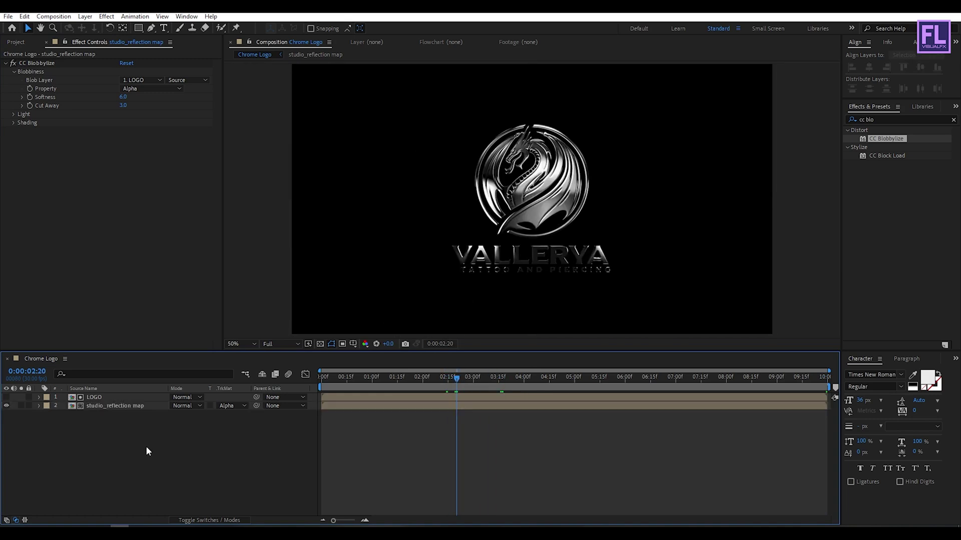
Step: Create a new composition named "Emmiter" with the default 1920 x 1080, 30 fps, 10-second settings
{"action": "left_click", "coordinate": [13, 42]}
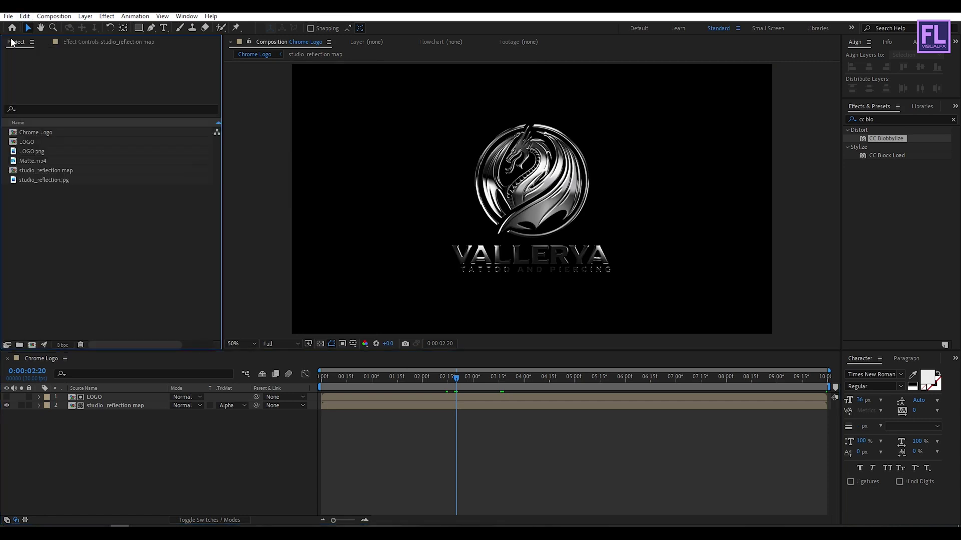
{"action": "left_click", "coordinate": [31, 346]}
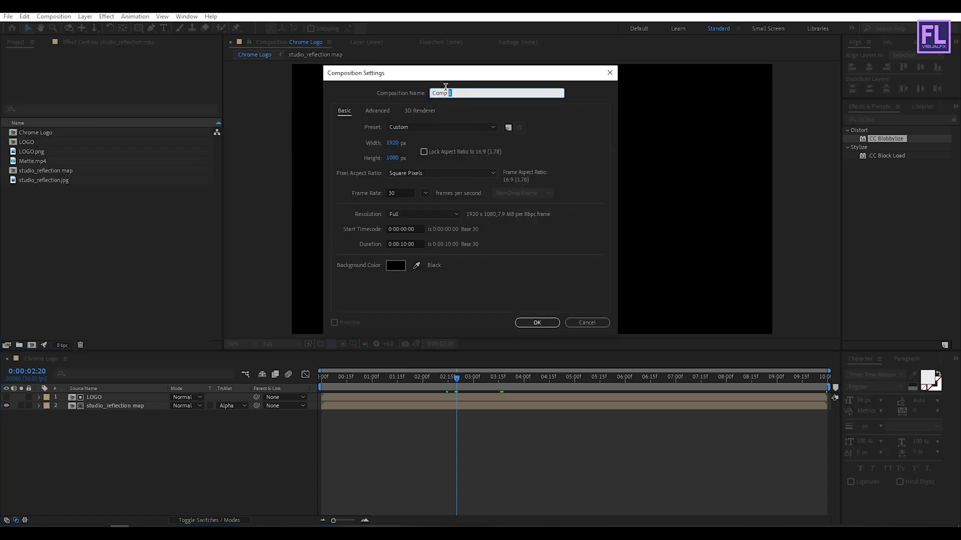
{"action": "type", "text": "Emmiter"}
{"action": "left_click", "coordinate": [536, 323]}
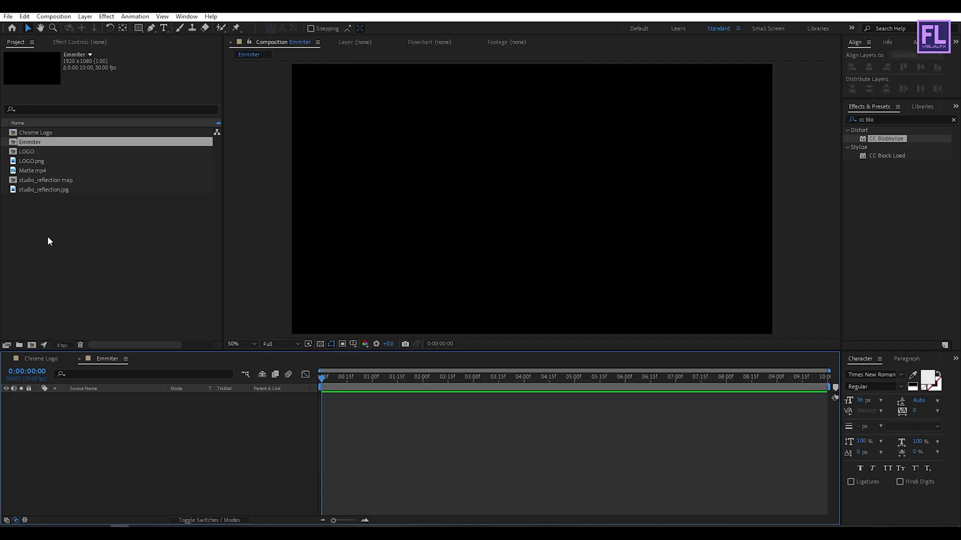
Step: Add Matte.mp4 as a layer in the Emmiter composition and preview its animation
{"action": "left_click", "coordinate": [36, 171]}
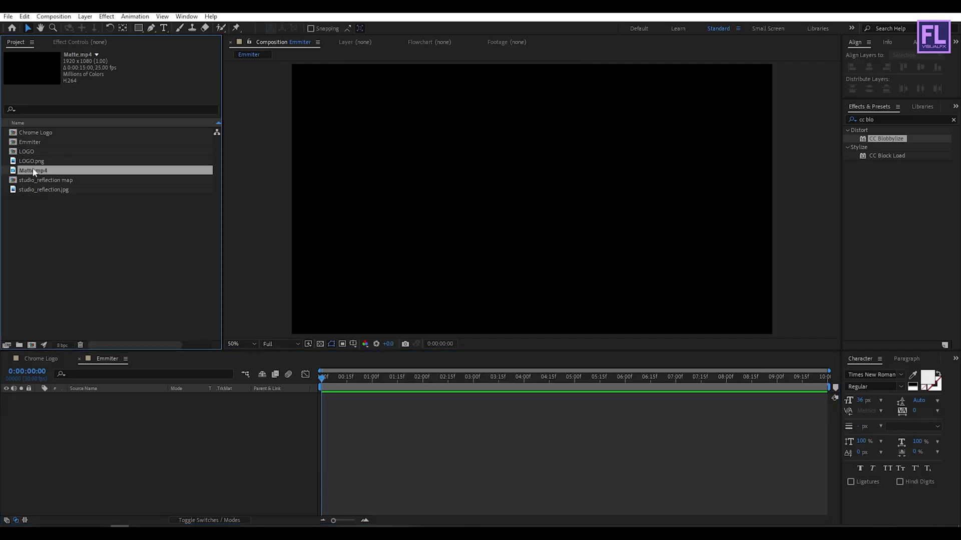
{"action": "left_click_drag", "start_coordinate": [35, 173], "coordinate": [120, 408]}
{"action": "left_click_drag", "start_coordinate": [330, 383], "coordinate": [475, 382]}
{"action": "left_click", "coordinate": [136, 441]}
Step: Duplicate the Matte.mp4 layer and shift the upper copy to start about 2 frames later
{"action": "left_click", "coordinate": [103, 399]}
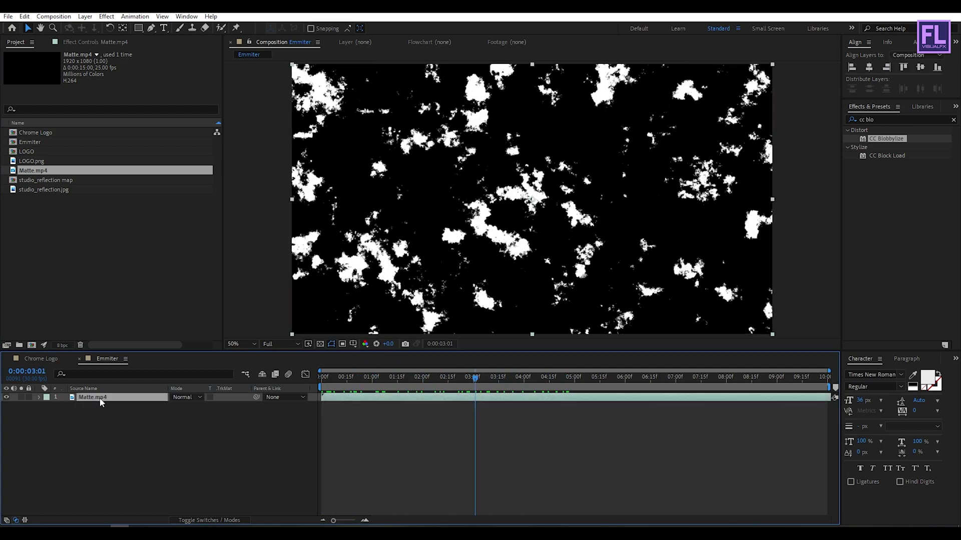
{"action": "key", "text": "ctrl+d"}
{"action": "left_click_drag", "start_coordinate": [340, 383], "coordinate": [310, 381]}
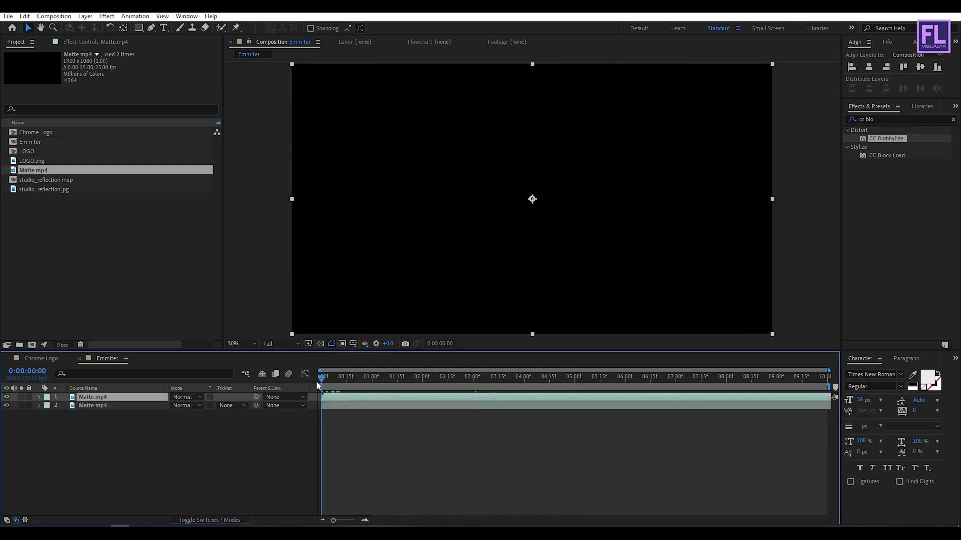
{"action": "left_click_drag", "start_coordinate": [333, 520], "coordinate": [352, 521]}
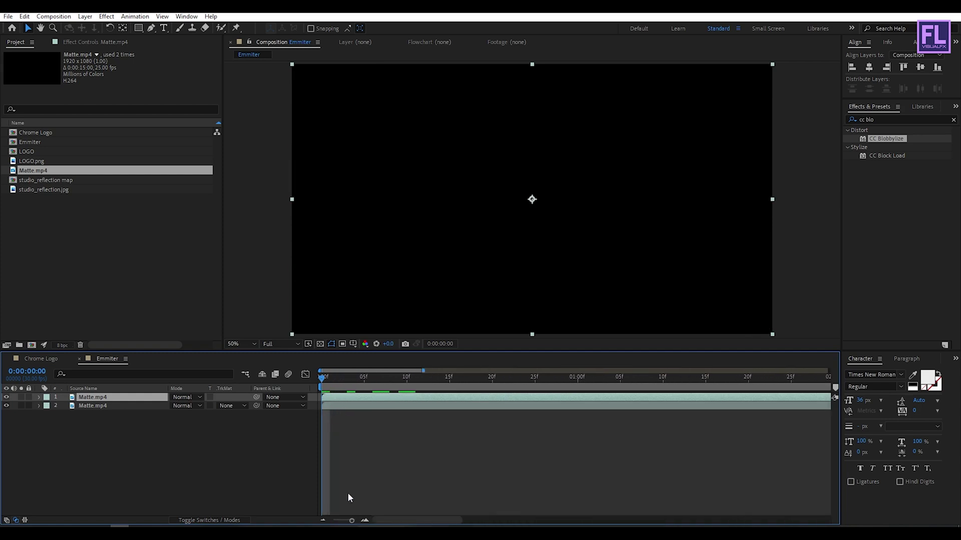
{"action": "left_click_drag", "start_coordinate": [331, 398], "coordinate": [345, 398]}
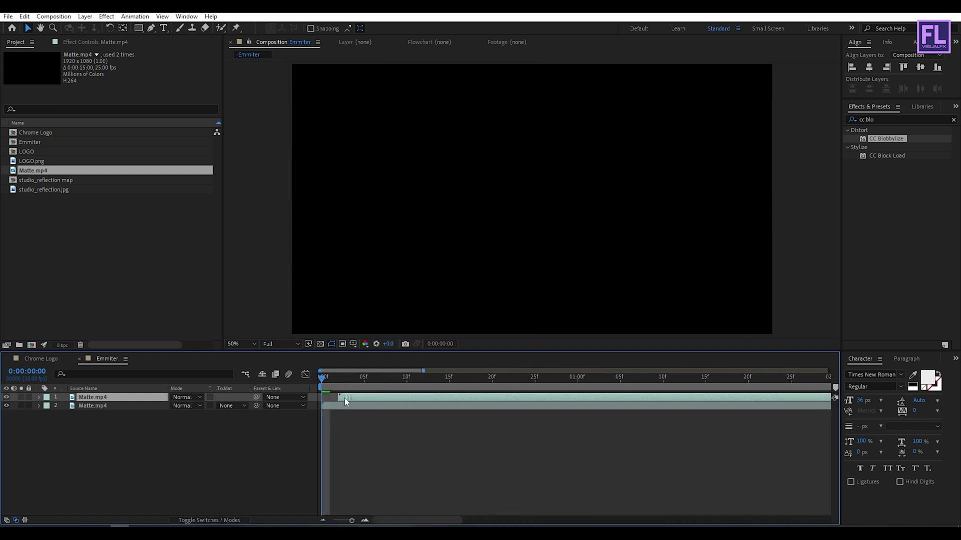
{"action": "left_click_drag", "start_coordinate": [352, 521], "coordinate": [333, 520]}
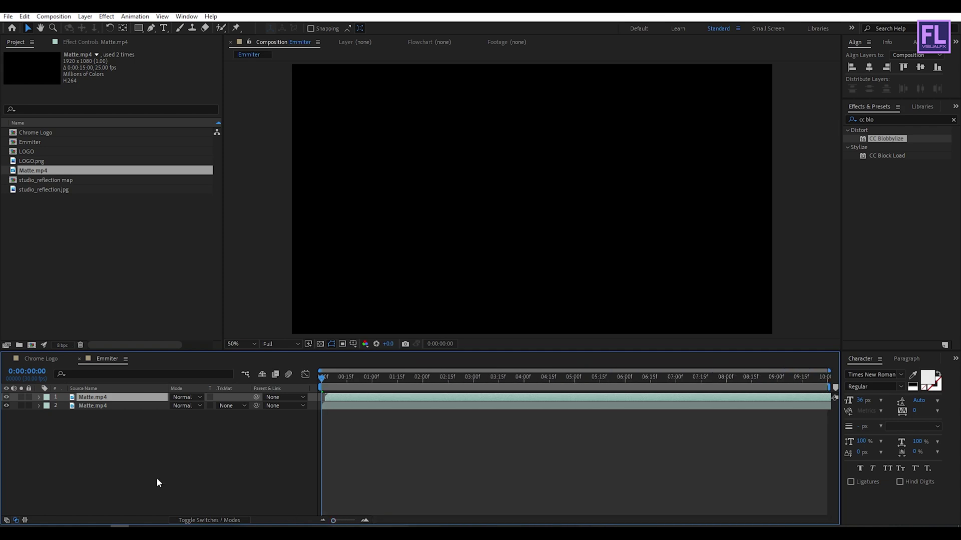
Step: Set the lower Matte.mp4 layer's track matte to Luma from the upper Matte.mp4 copy
{"action": "left_click", "coordinate": [90, 407]}
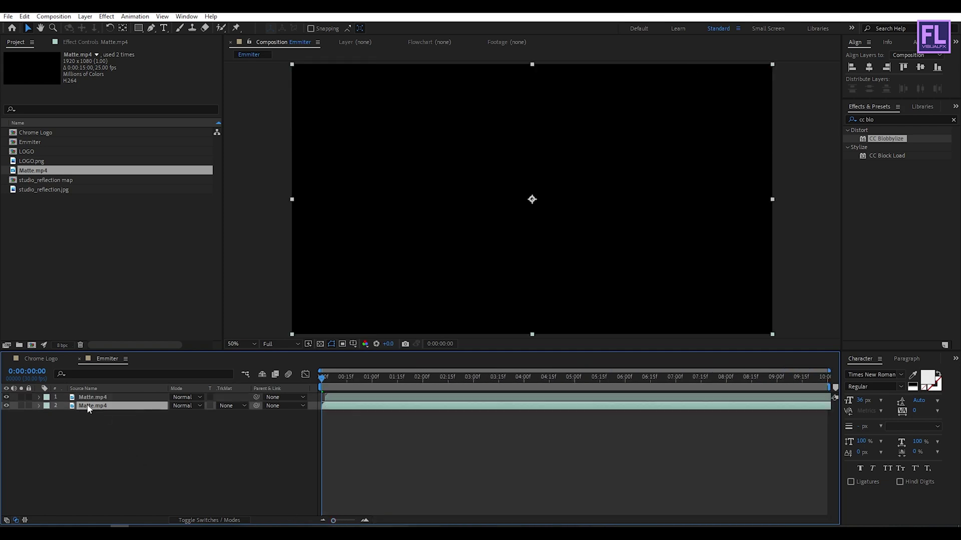
{"action": "left_click", "coordinate": [226, 406]}
{"action": "left_click", "coordinate": [251, 453]}
{"action": "left_click_drag", "start_coordinate": [325, 377], "coordinate": [483, 376]}
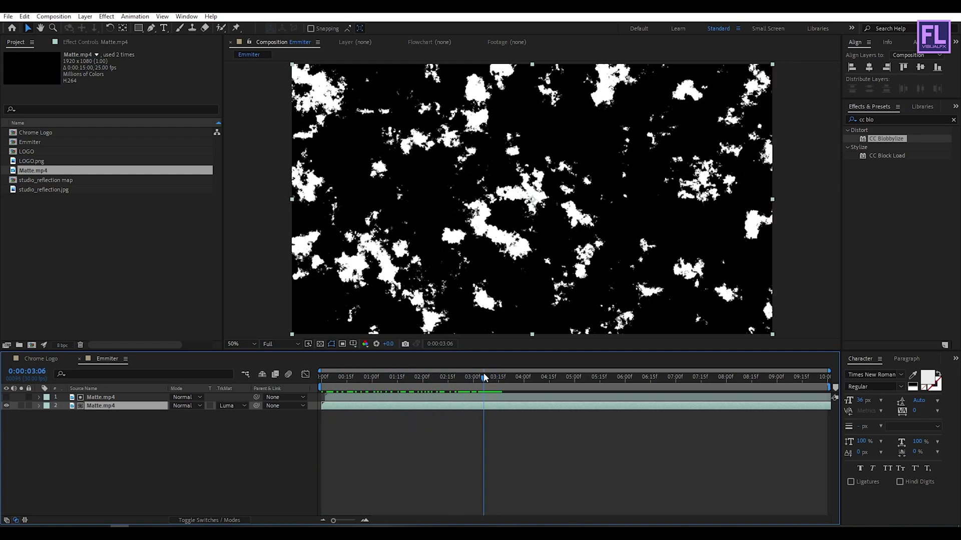
{"action": "left_click", "coordinate": [125, 420]}
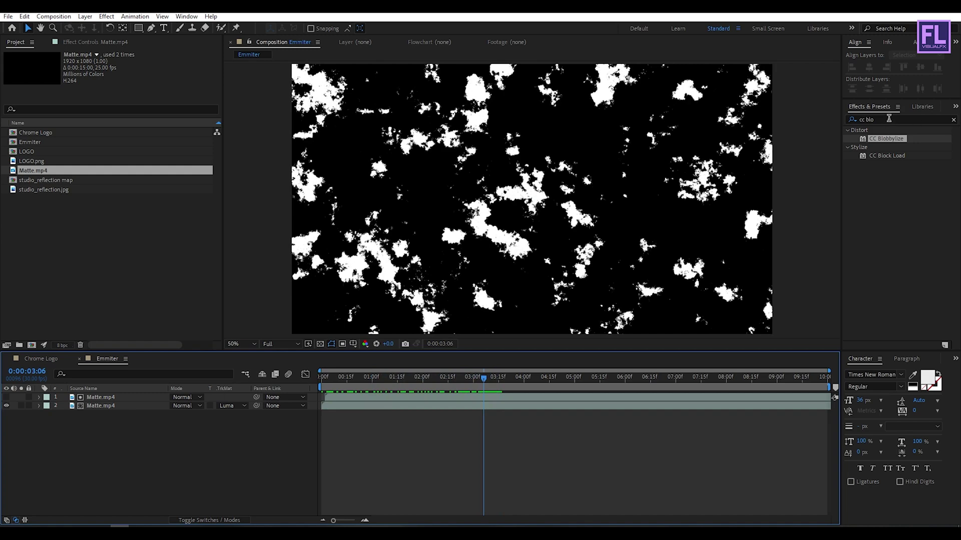
Step: Apply the Invert effect to the upper Matte.mp4 layer and check the resulting outline animation
{"action": "left_click", "coordinate": [890, 119]}
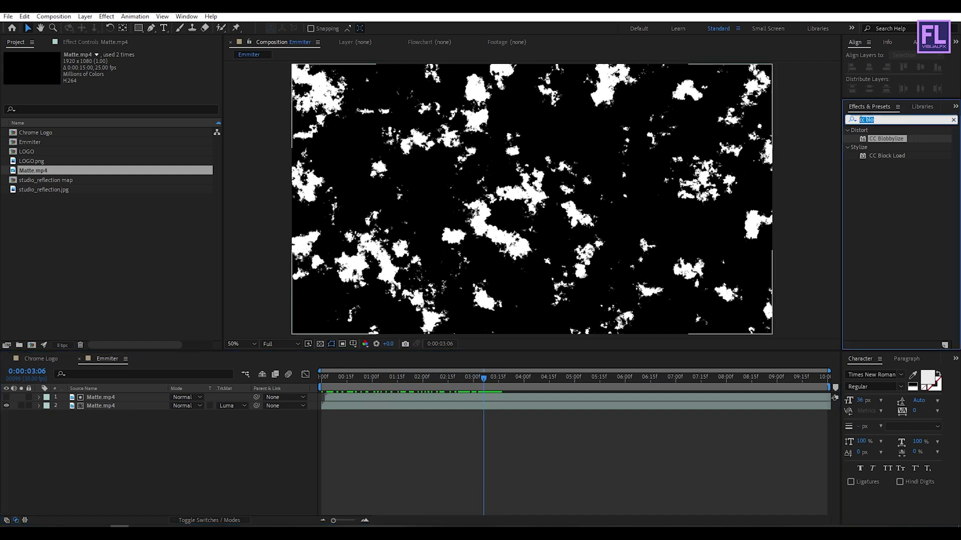
{"action": "type", "text": "inv"}
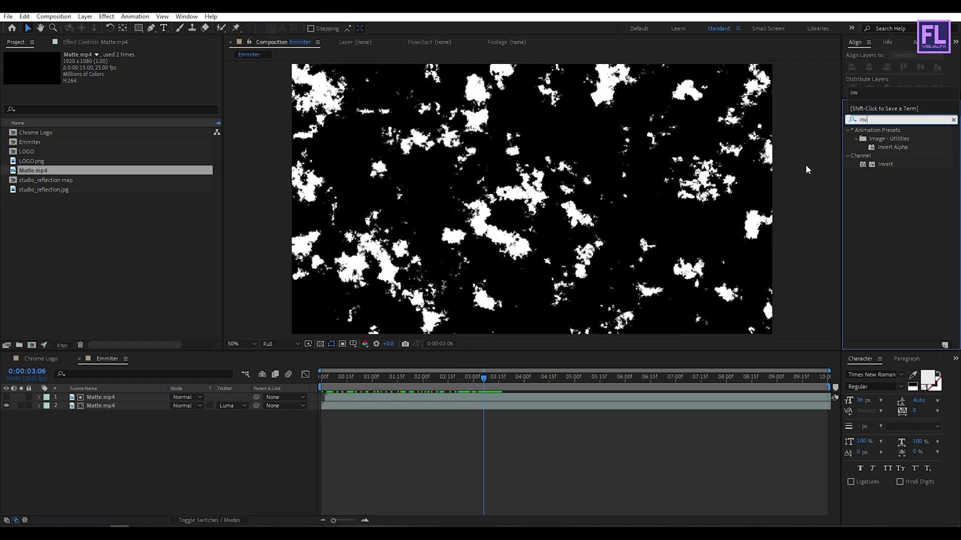
{"action": "left_click", "coordinate": [884, 164]}
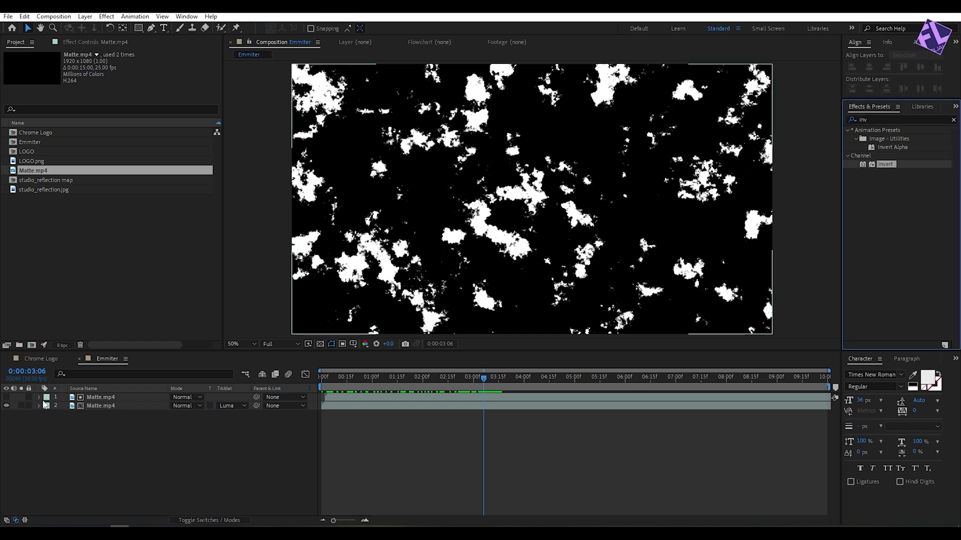
{"action": "left_click", "coordinate": [100, 398]}
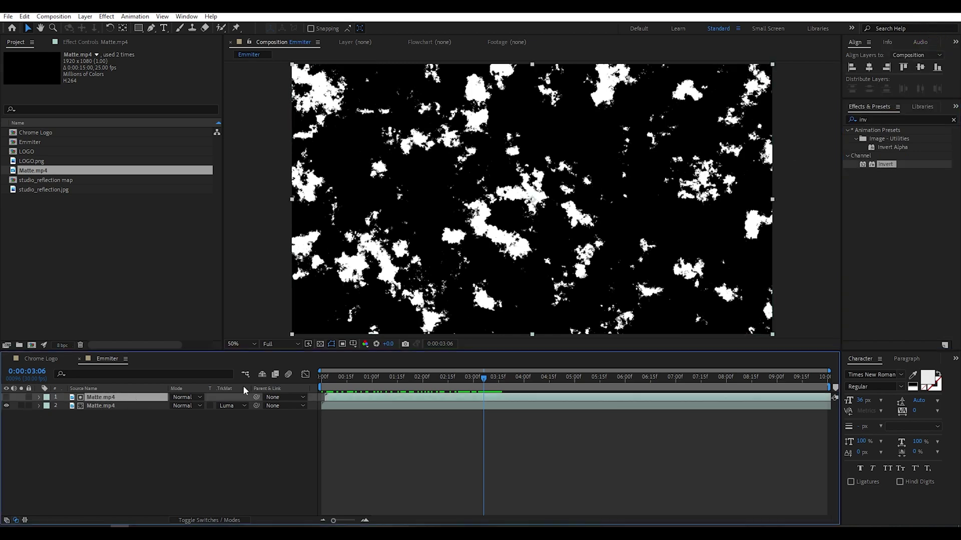
{"action": "left_click_drag", "start_coordinate": [884, 164], "coordinate": [103, 399]}
{"action": "left_click_drag", "start_coordinate": [484, 379], "coordinate": [518, 379]}
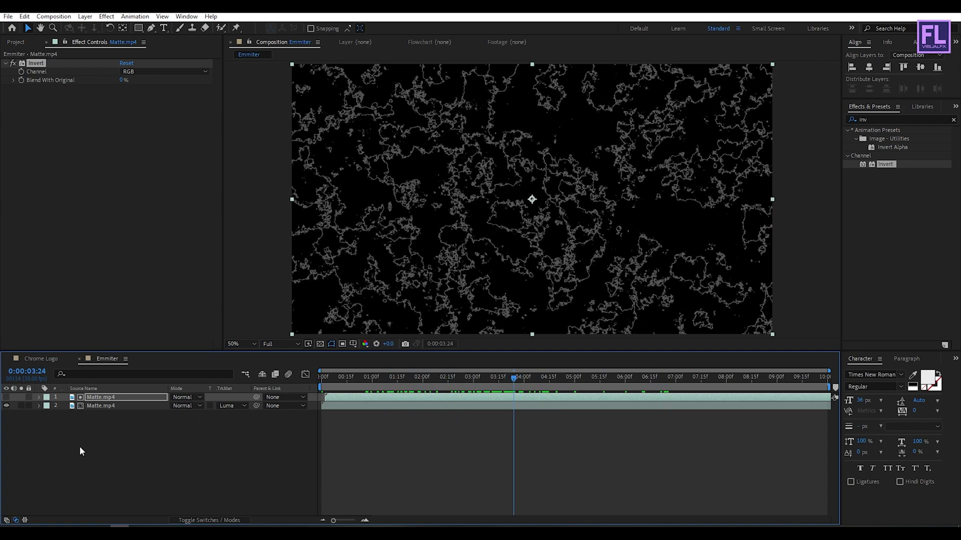
Step: Pre-compose both Matte.mp4 layers as "Matte", moving all attributes into the new composition
{"action": "left_click_drag", "start_coordinate": [104, 434], "coordinate": [110, 400]}
{"action": "right_click", "coordinate": [110, 400]}
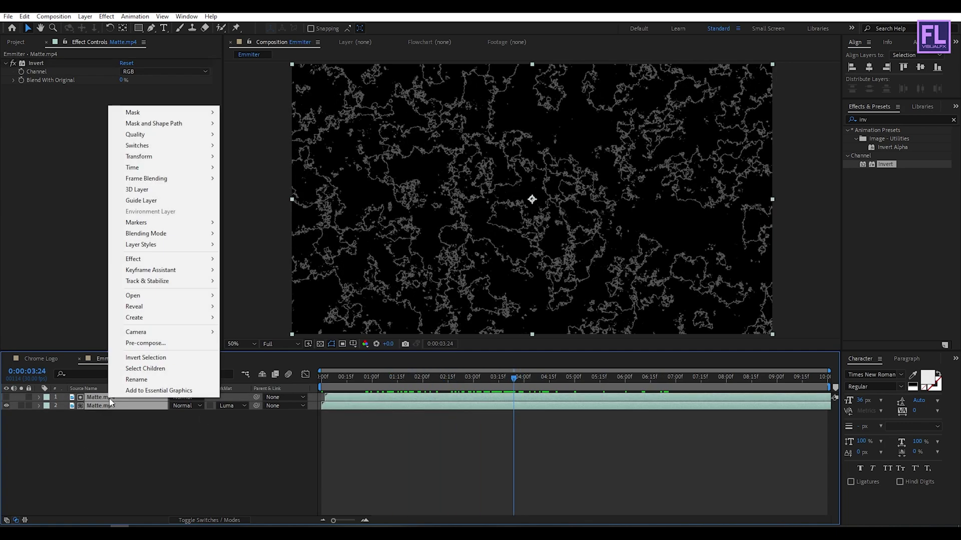
{"action": "left_click", "coordinate": [145, 343]}
{"action": "left_click", "coordinate": [396, 241]}
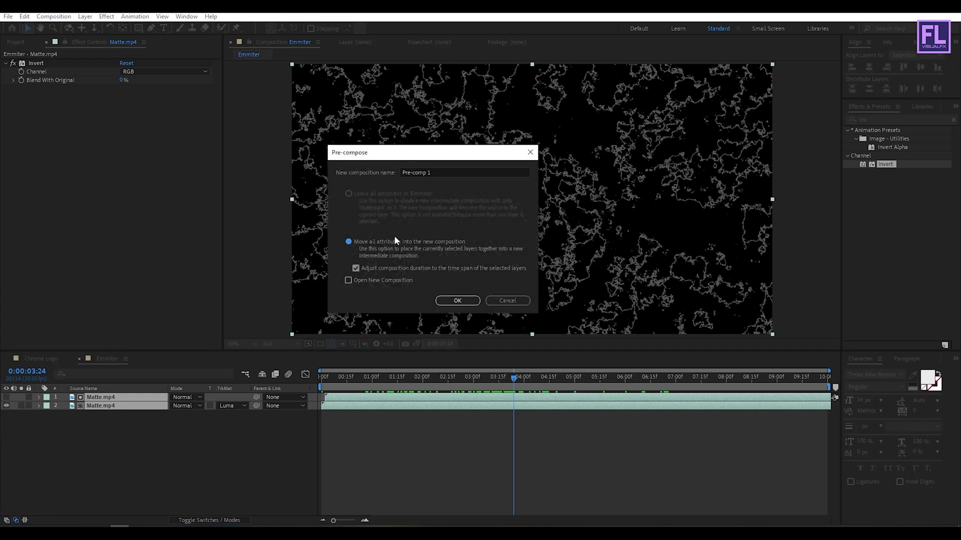
{"action": "left_click", "coordinate": [443, 174]}
{"action": "type", "text": "Matte"}
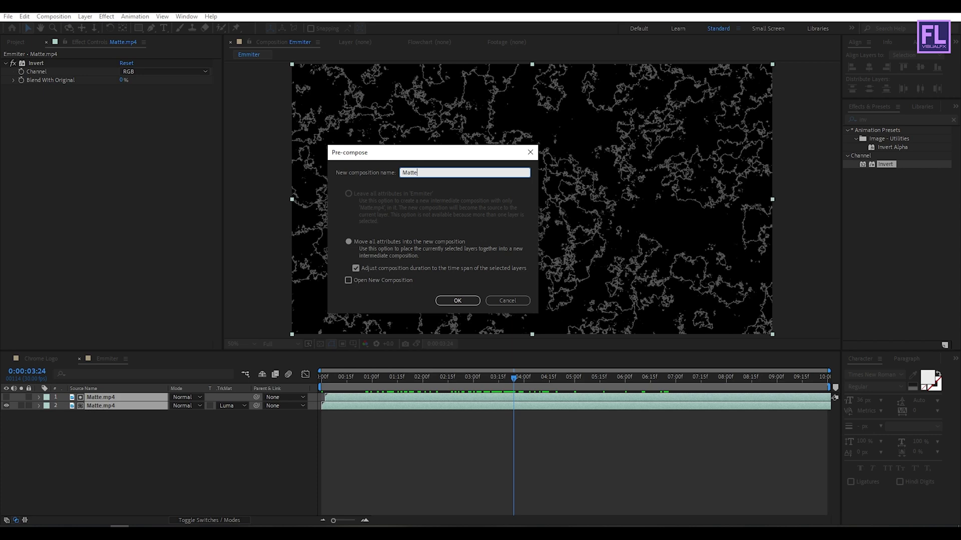
{"action": "left_click", "coordinate": [443, 300]}
{"action": "left_click", "coordinate": [123, 432]}
Step: Add the Chrome Logo composition to Emmiter beneath the Matte layer
{"action": "left_click", "coordinate": [106, 398]}
{"action": "left_click", "coordinate": [15, 42]}
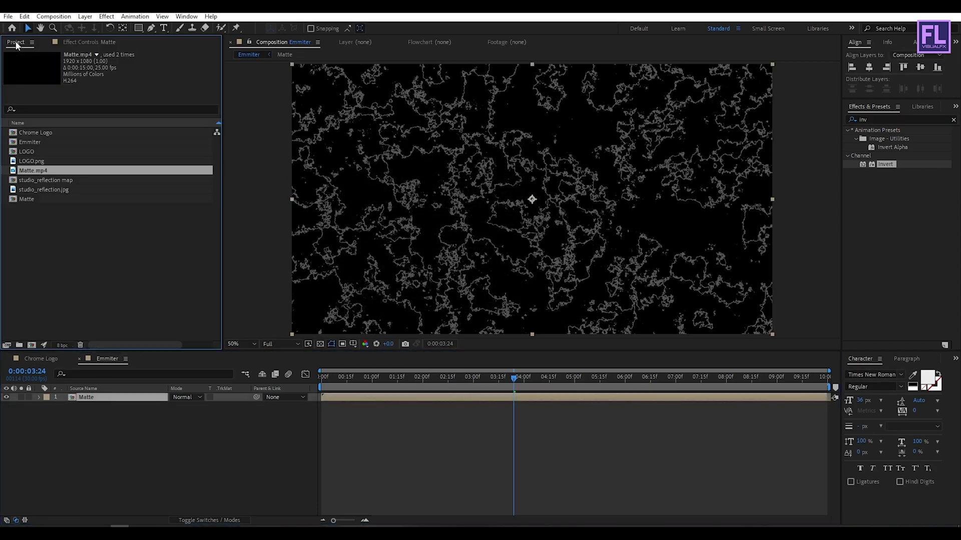
{"action": "left_click", "coordinate": [31, 180]}
{"action": "left_click", "coordinate": [40, 134]}
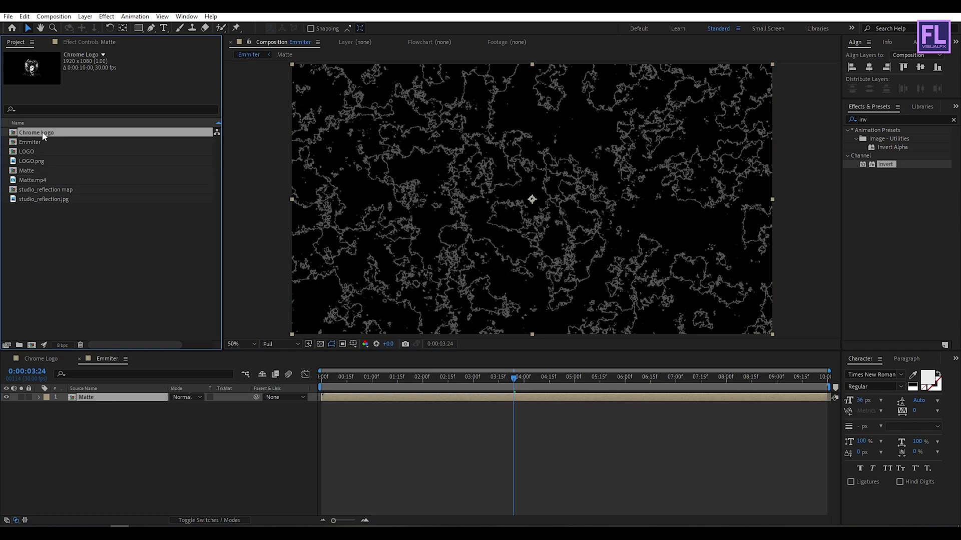
{"action": "left_click_drag", "start_coordinate": [32, 137], "coordinate": [109, 416]}
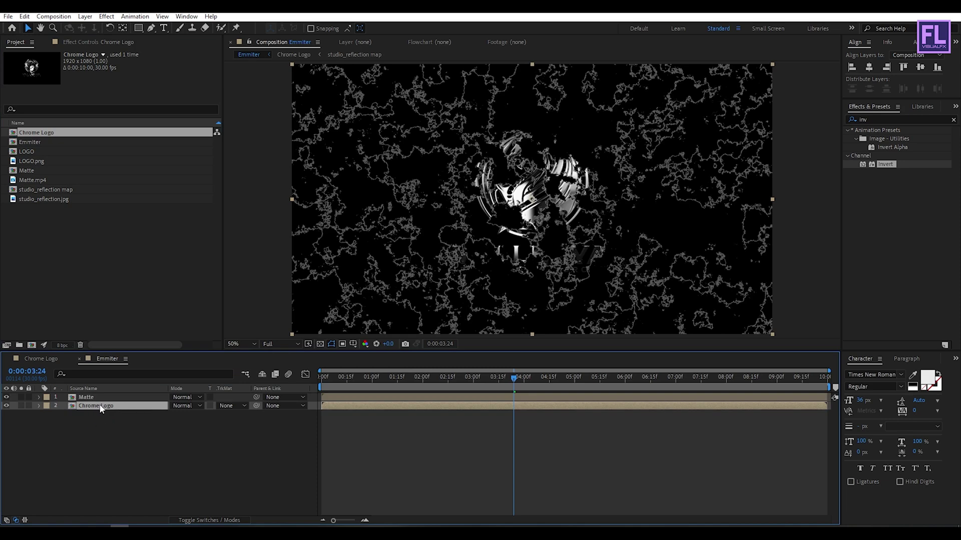
Step: Set the Chrome Logo layer's track matte to Luma from Matte and preview the emitter animation
{"action": "left_click", "coordinate": [237, 408]}
{"action": "left_click", "coordinate": [280, 455]}
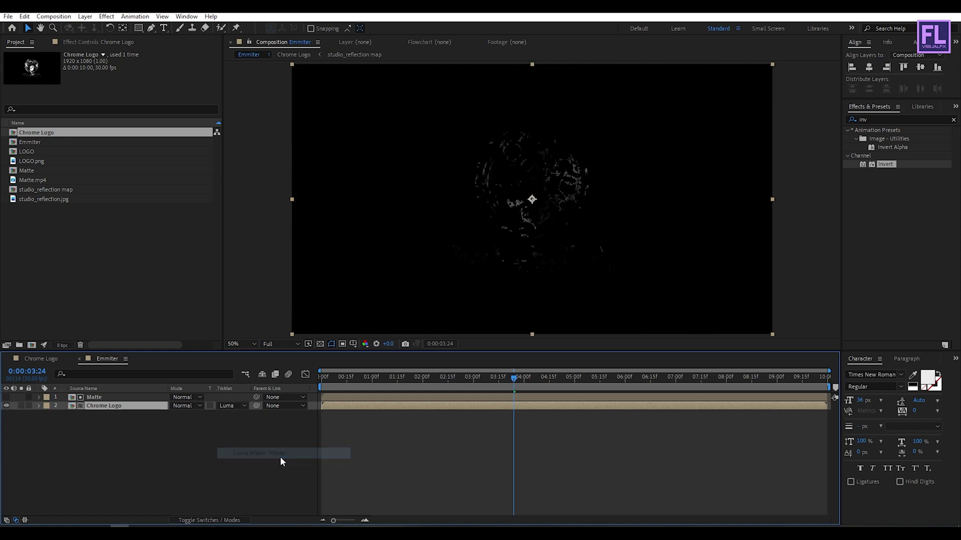
{"action": "left_click_drag", "start_coordinate": [514, 377], "coordinate": [552, 386]}
{"action": "key", "text": "Page_Down"}
{"action": "key", "text": "Page_Down"}
{"action": "key", "text": "Page_Down"}
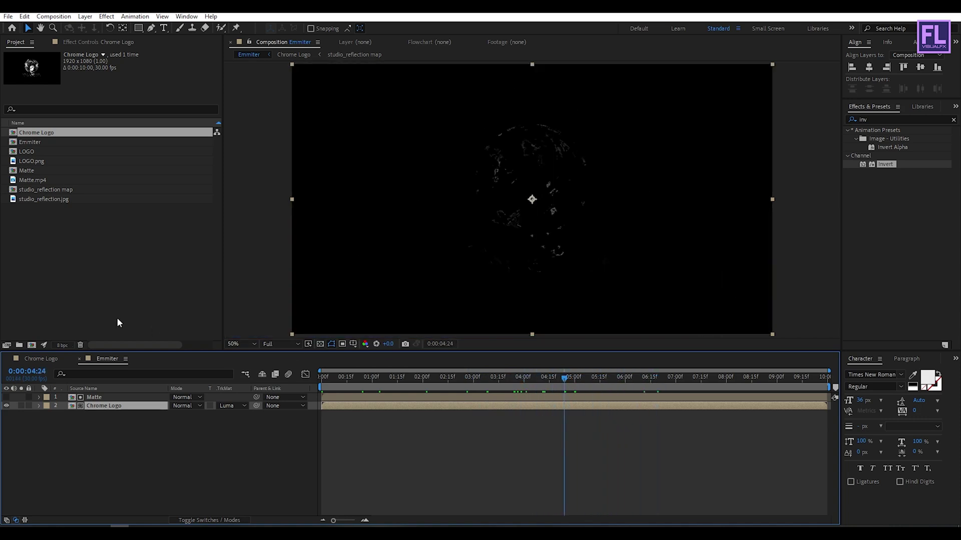
Step: Create a new composition named "Particles" and clear the effects search
{"action": "left_click", "coordinate": [32, 346]}
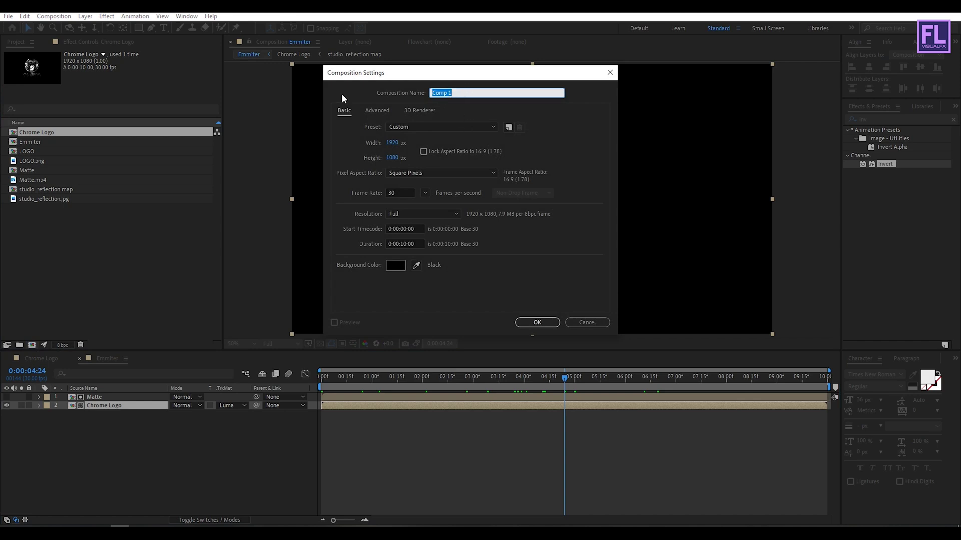
{"action": "type", "text": "Particles"}
{"action": "left_click", "coordinate": [535, 323]}
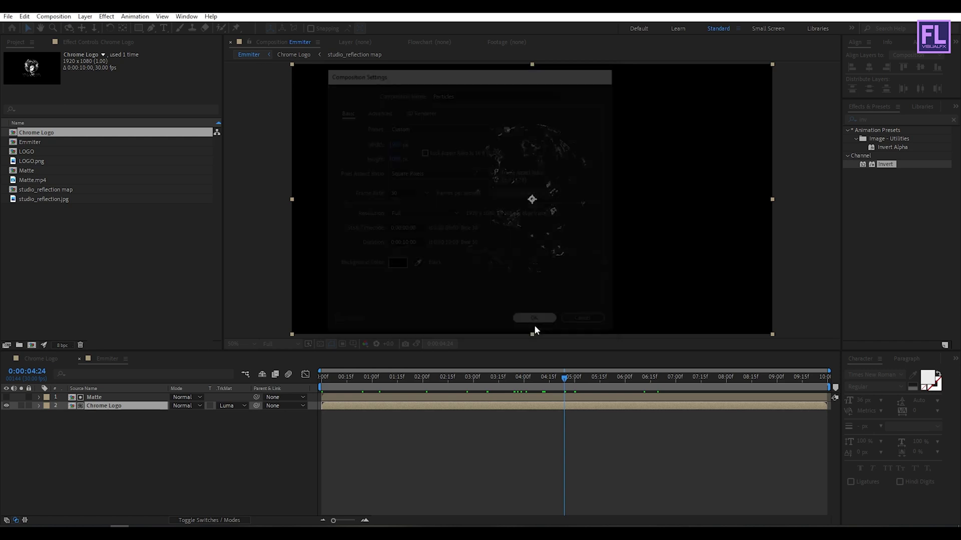
{"action": "left_click", "coordinate": [880, 119]}
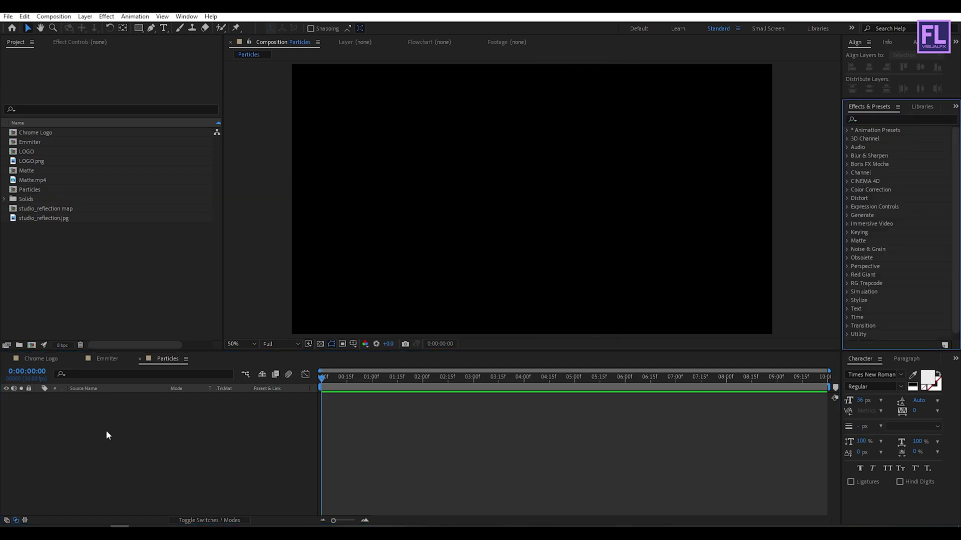
Step: Create a new 1920 × 1080 black solid named "Particles" in the Particles composition
{"action": "right_click", "coordinate": [104, 431]}
{"action": "mouse_move", "coordinate": [165, 321]}
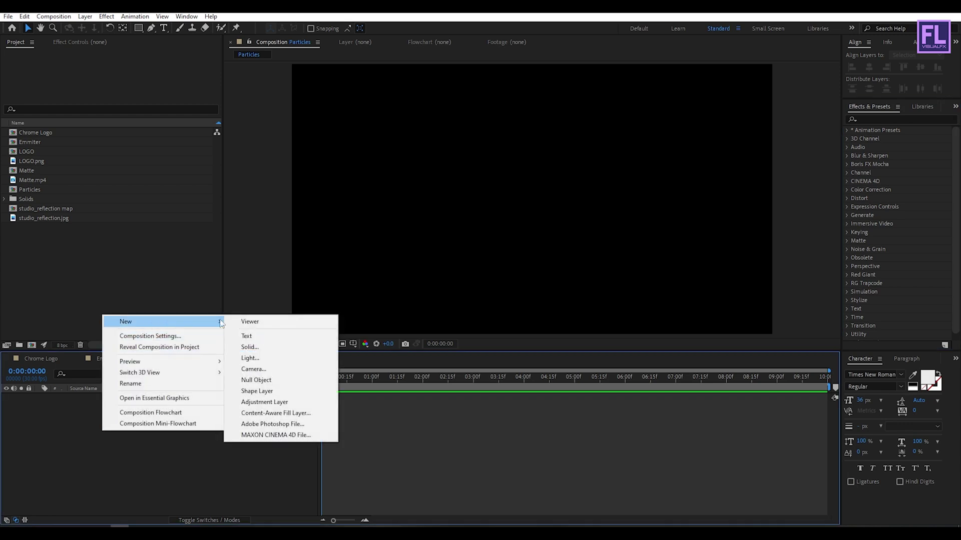
{"action": "left_click", "coordinate": [274, 347]}
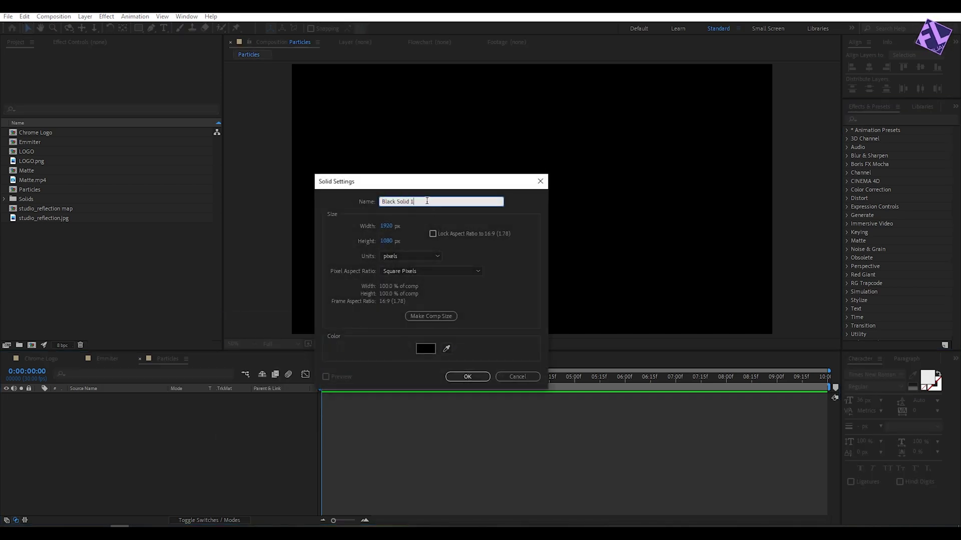
{"action": "type", "text": "Particles"}
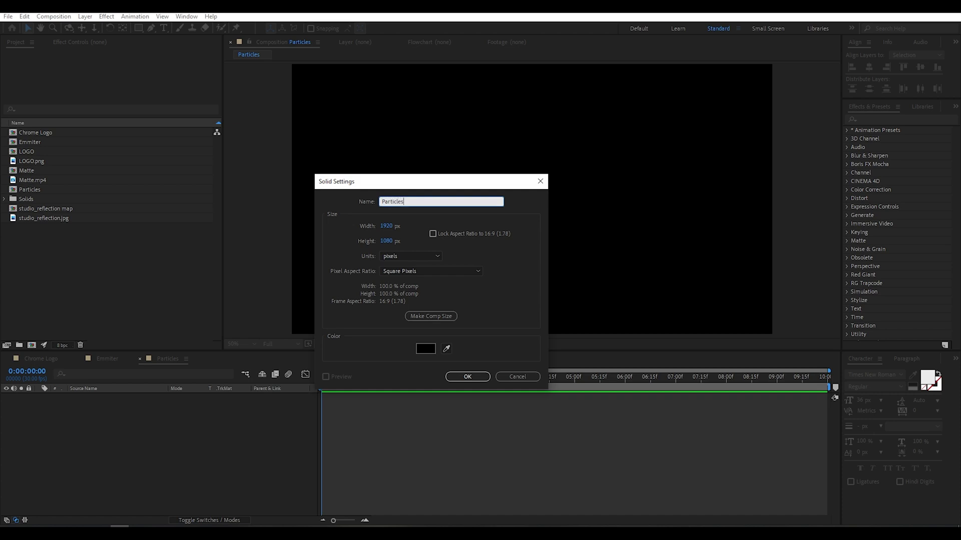
{"action": "left_click", "coordinate": [468, 376]}
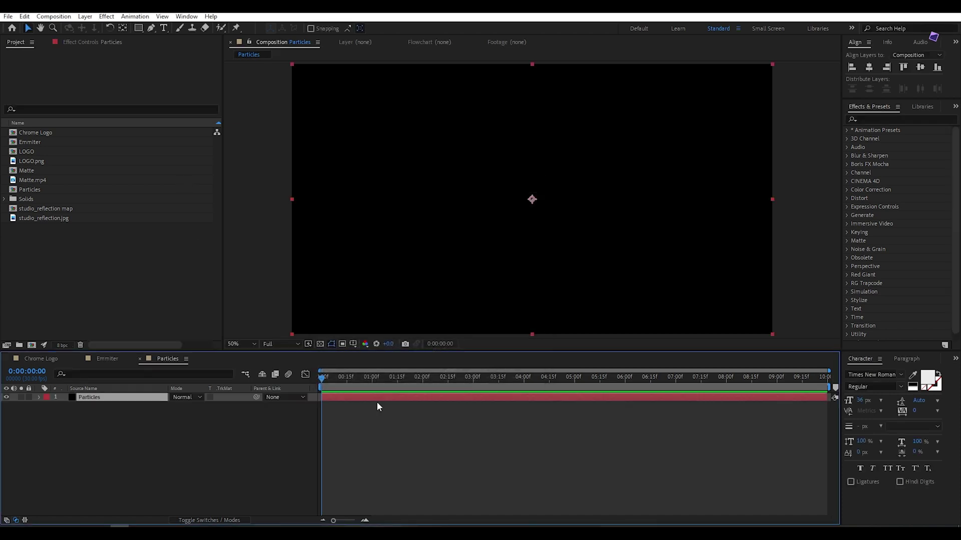
Step: Find the Trapcode Particular effect and apply it to the Particles solid
{"action": "left_click", "coordinate": [895, 119]}
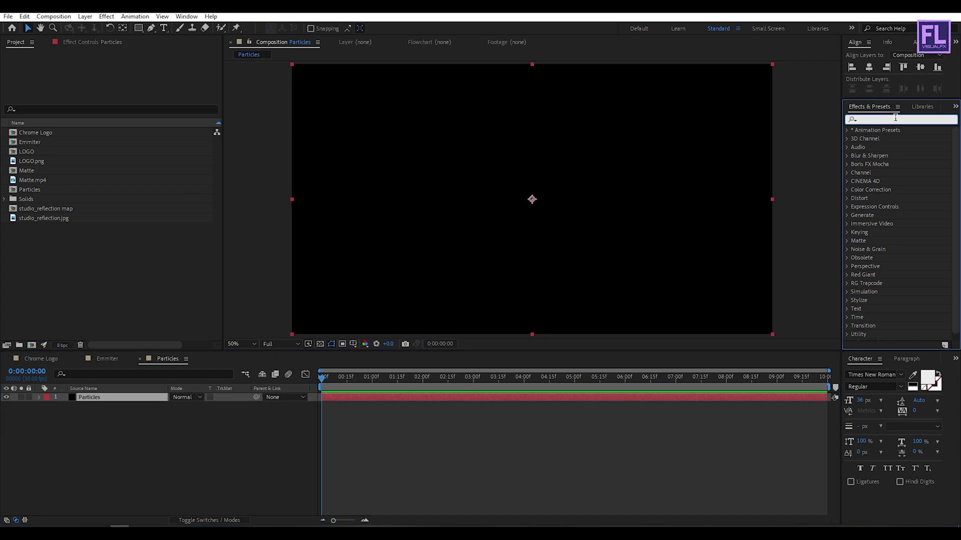
{"action": "type", "text": "parti"}
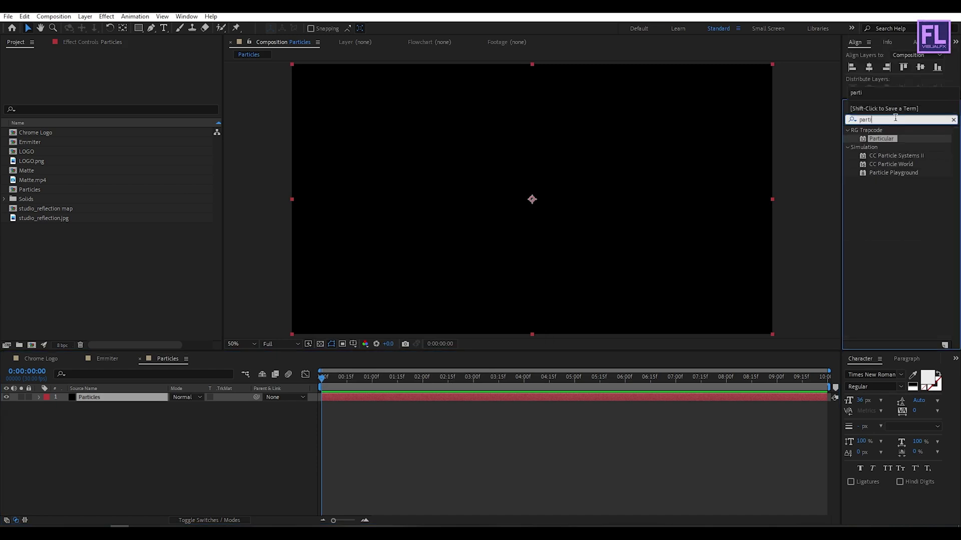
{"action": "left_click_drag", "start_coordinate": [890, 142], "coordinate": [102, 401]}
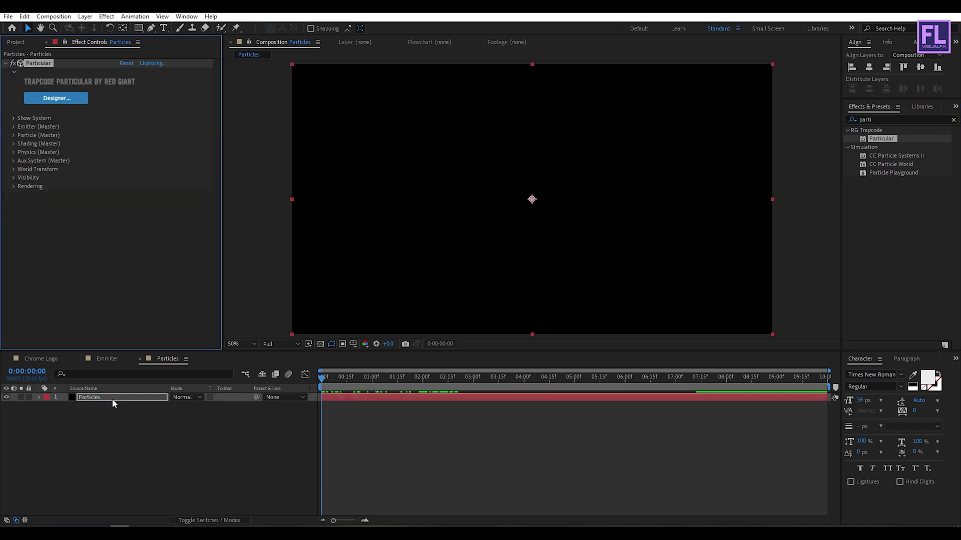
Step: Add the Emmiter composition beneath the Particles layer, hide it and make it a 3D layer
{"action": "left_click", "coordinate": [20, 42]}
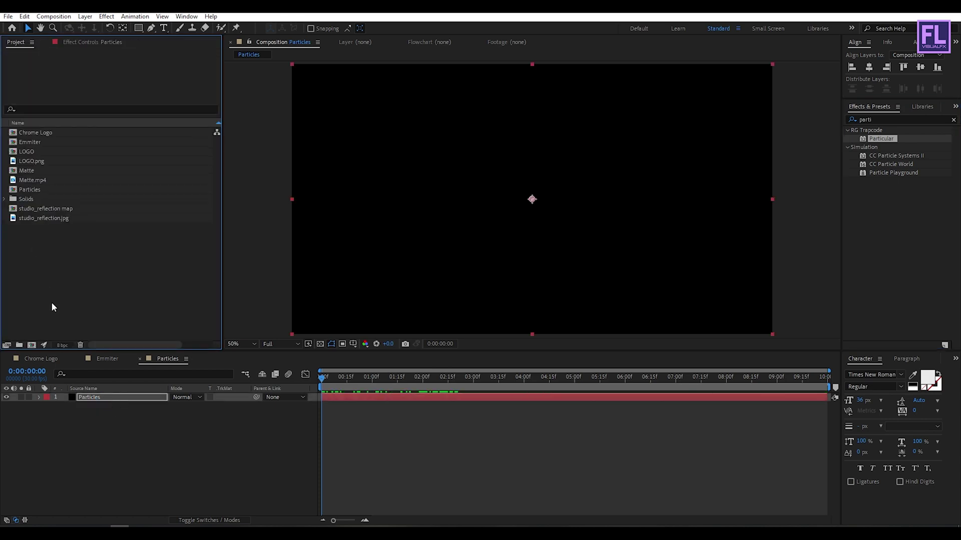
{"action": "left_click_drag", "start_coordinate": [40, 142], "coordinate": [77, 433]}
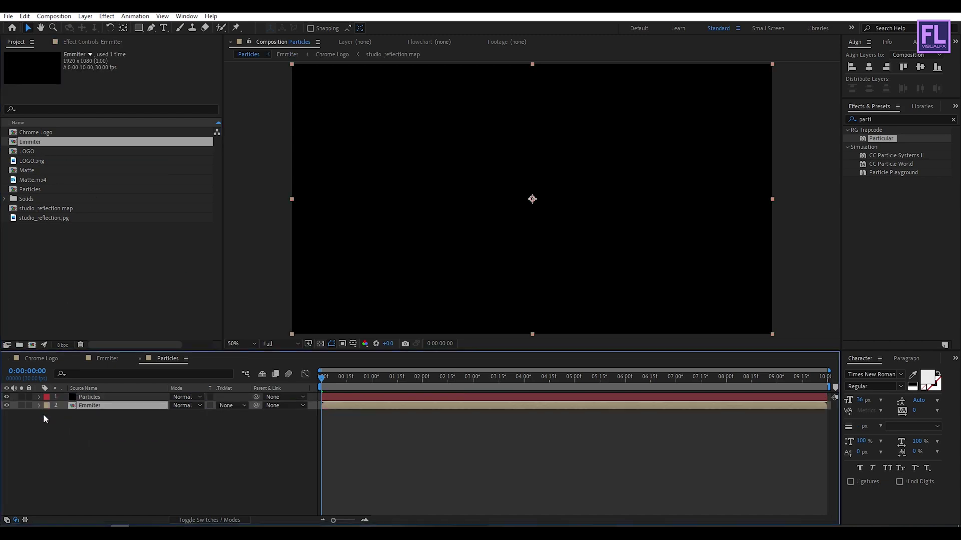
{"action": "left_click", "coordinate": [209, 520]}
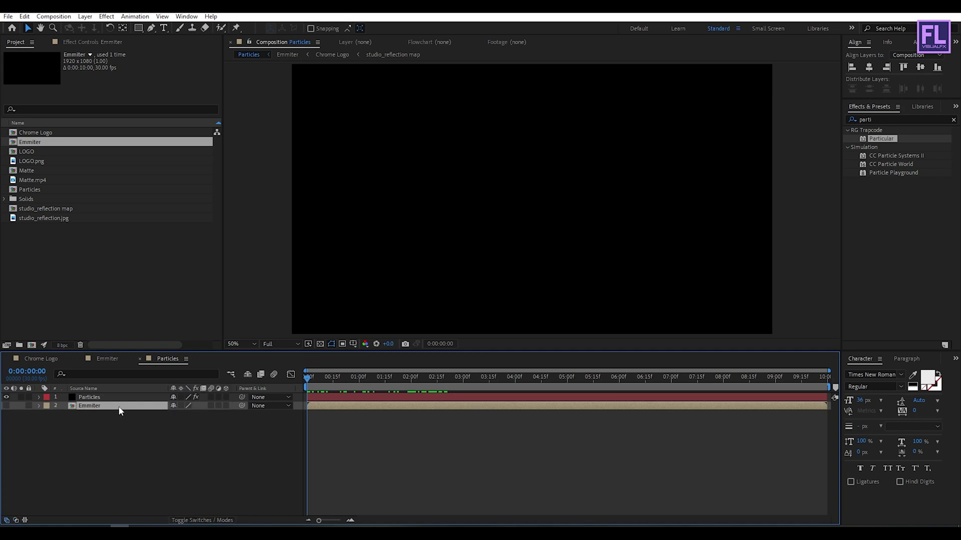
{"action": "left_click", "coordinate": [226, 405]}
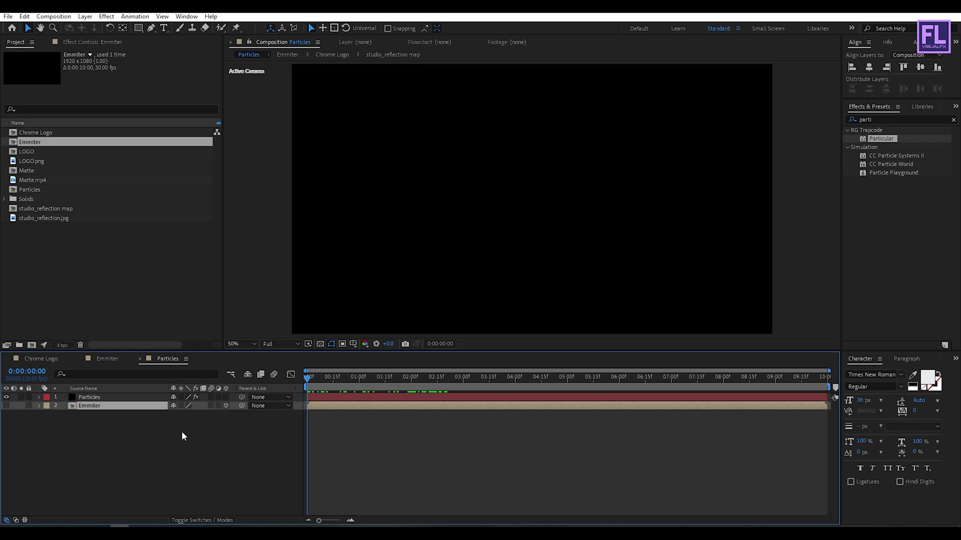
Step: Set the master emitter's Particles/sec to 1000000 in the Particles layer's Particular effect
{"action": "left_click", "coordinate": [104, 399]}
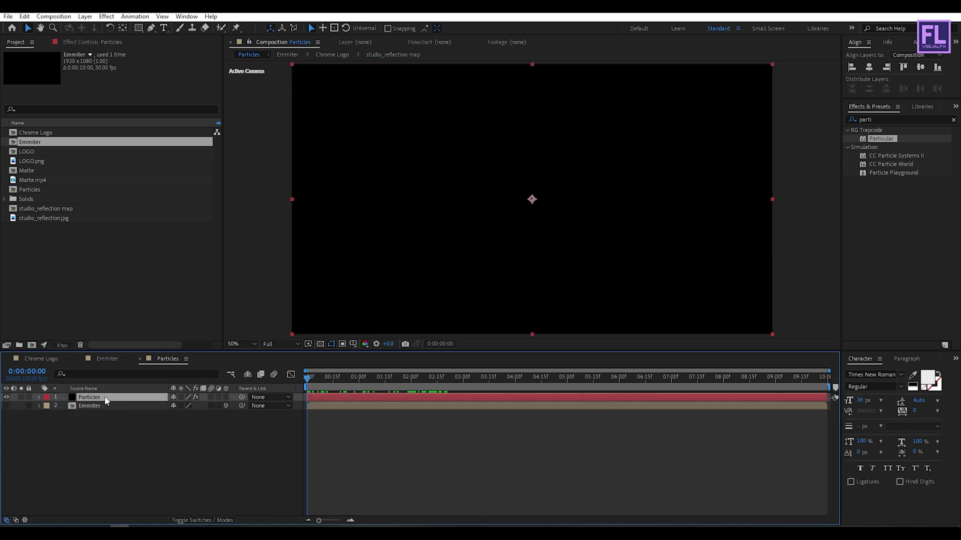
{"action": "left_click", "coordinate": [75, 43]}
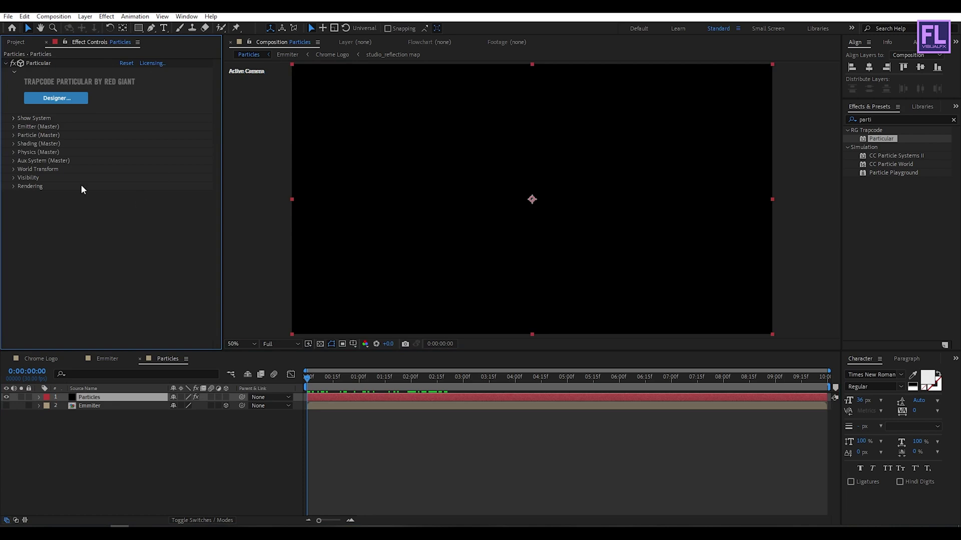
{"action": "left_click", "coordinate": [13, 126]}
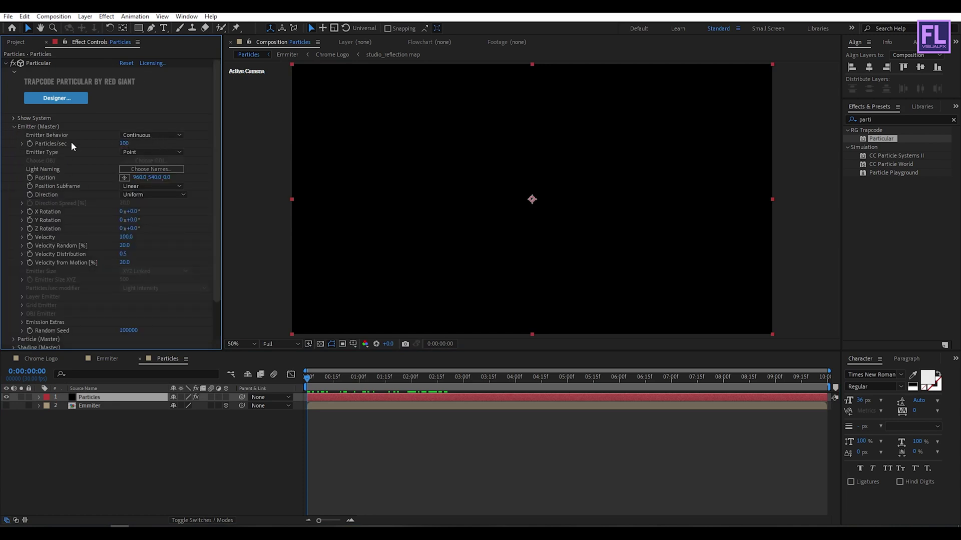
{"action": "left_click", "coordinate": [124, 143]}
{"action": "type", "text": "1"}
{"action": "type", "text": "0000"}
{"action": "type", "text": "00"}
{"action": "key", "text": "Return"}
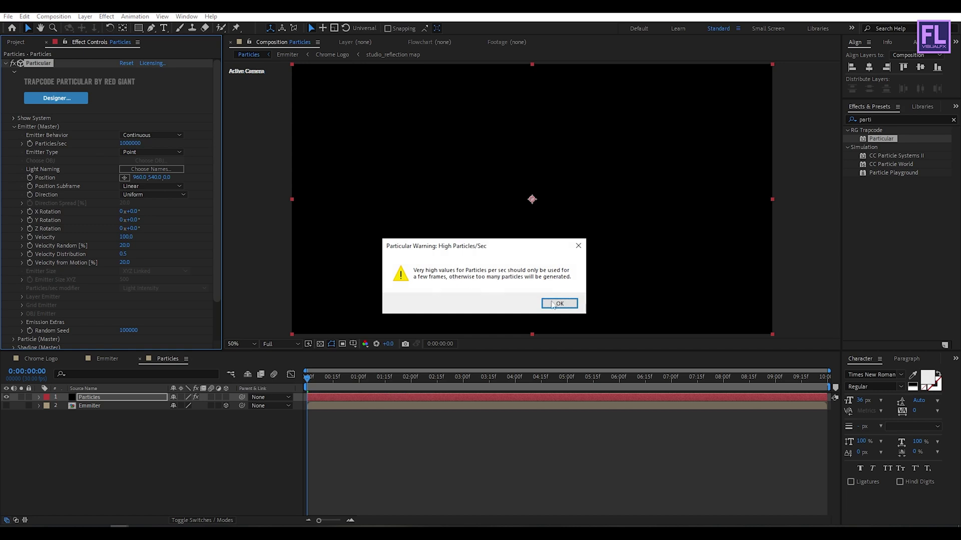
{"action": "left_click", "coordinate": [565, 302]}
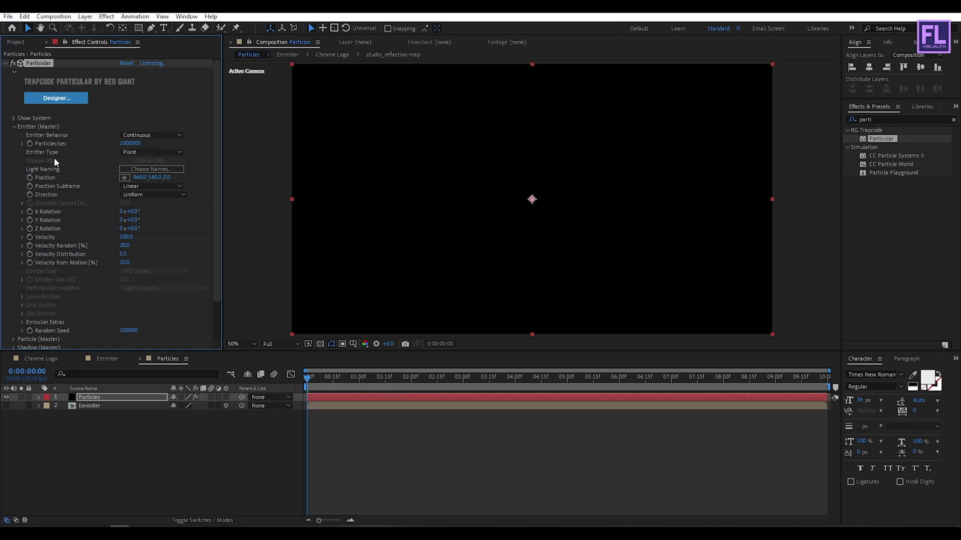
Step: Set Particular's Emitter Type to Layer and its Velocity to 0
{"action": "left_click", "coordinate": [129, 152]}
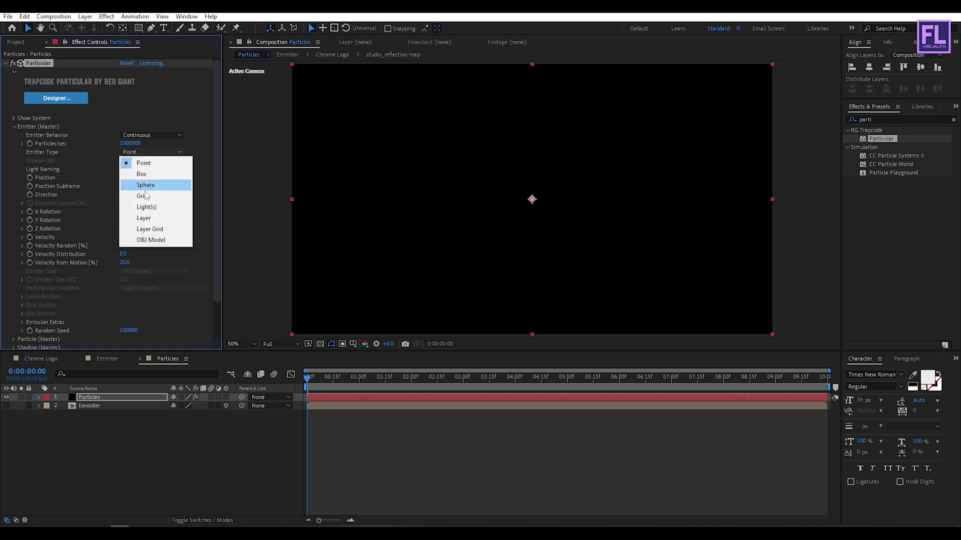
{"action": "left_click", "coordinate": [152, 220]}
{"action": "left_click", "coordinate": [126, 237]}
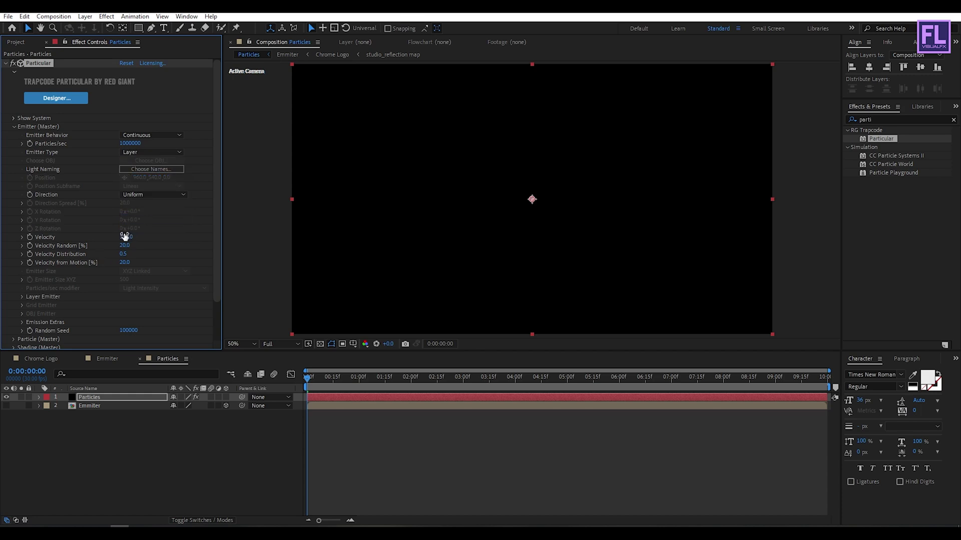
{"action": "type", "text": "0"}
{"action": "key", "text": "Return"}
Step: Assign the Emmiter layer as the source layer in Particular's Layer Emitter settings
{"action": "scroll", "coordinate": [208, 236], "scroll_direction": "down", "scroll_amount": 3}
{"action": "left_click", "coordinate": [21, 251]}
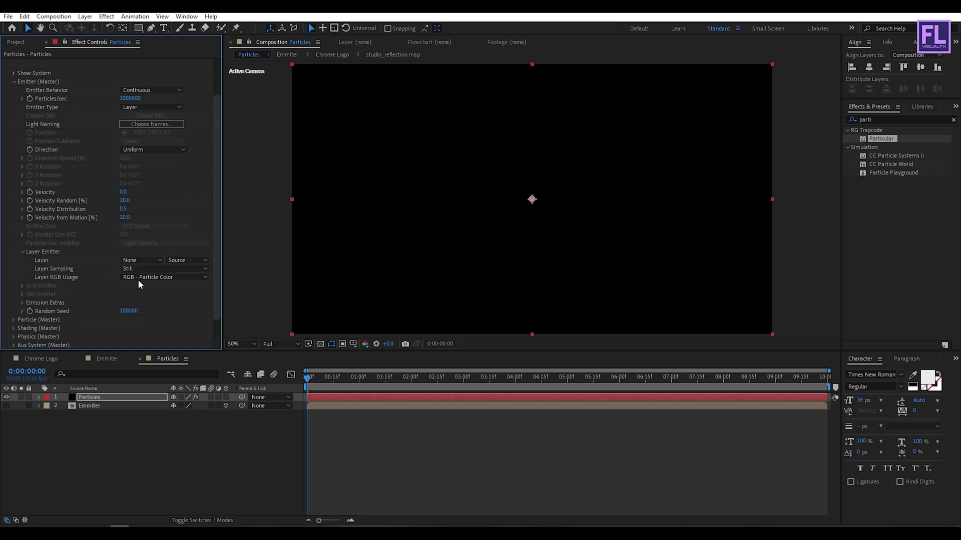
{"action": "left_click", "coordinate": [134, 260]}
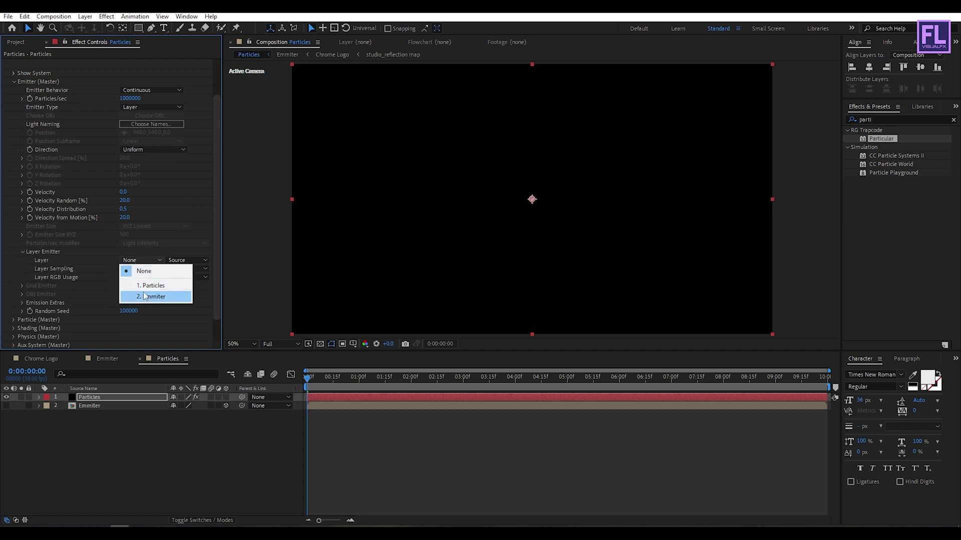
{"action": "left_click", "coordinate": [145, 297]}
{"action": "left_click", "coordinate": [21, 251]}
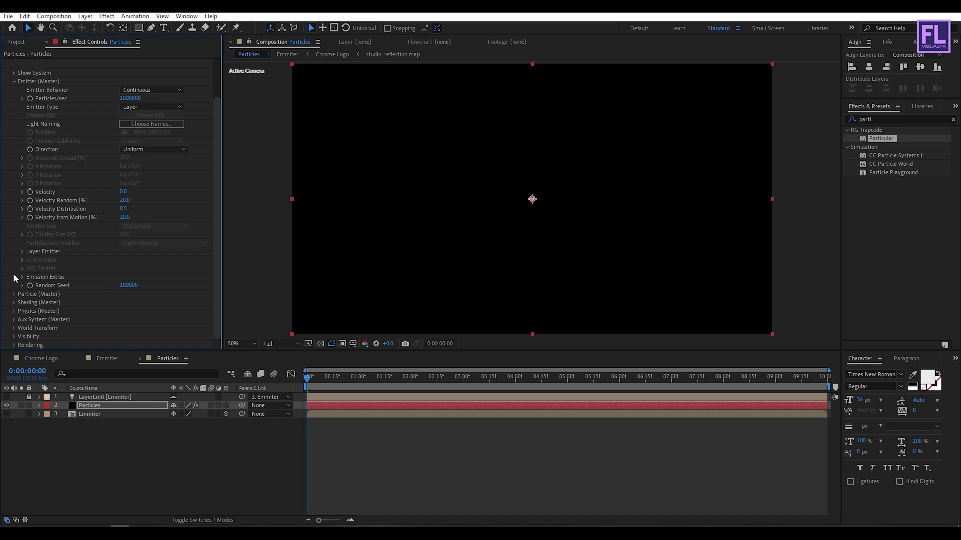
{"action": "left_click", "coordinate": [13, 82]}
Step: Set the master particle's Life to 1.3 seconds and its Size to 6
{"action": "left_click", "coordinate": [14, 135]}
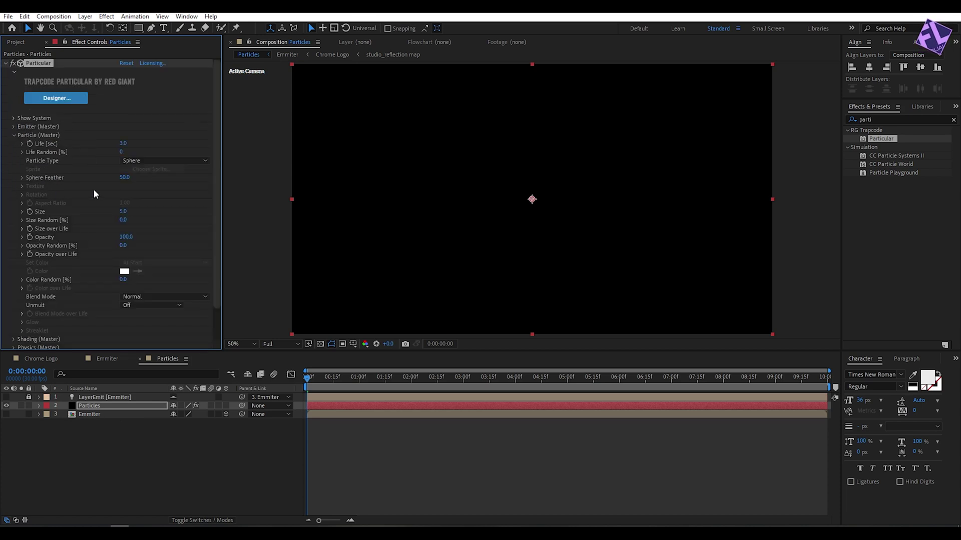
{"action": "left_click", "coordinate": [123, 143]}
{"action": "type", "text": "13"}
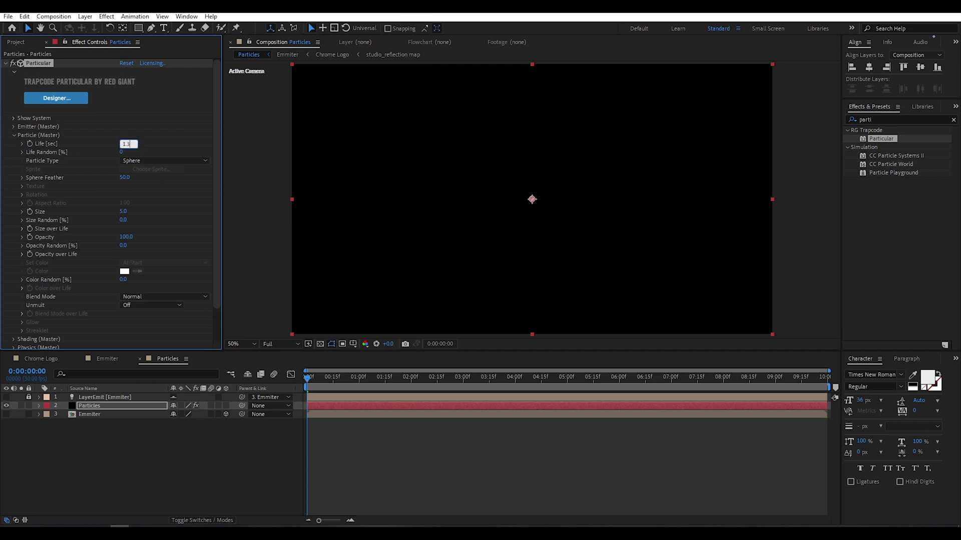
{"action": "key", "text": "Return"}
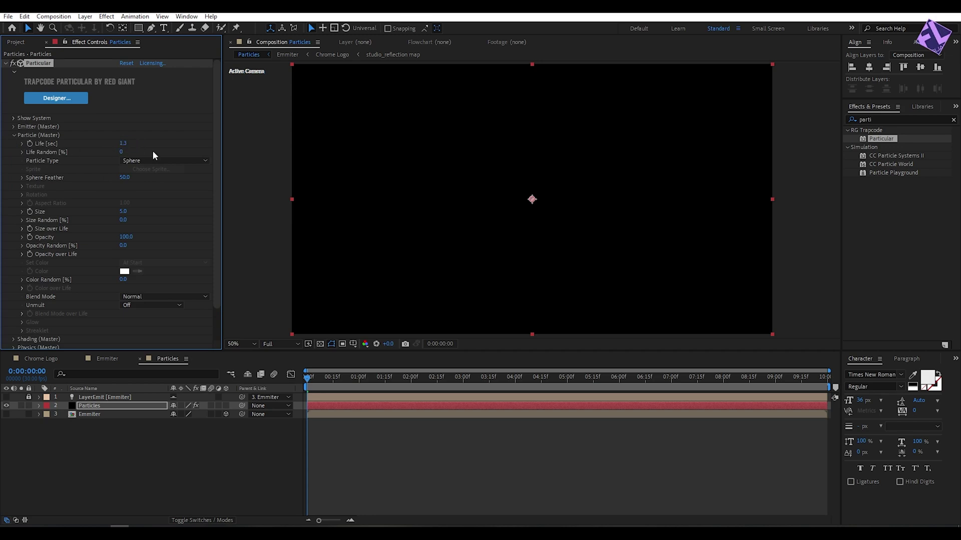
{"action": "left_click", "coordinate": [123, 212]}
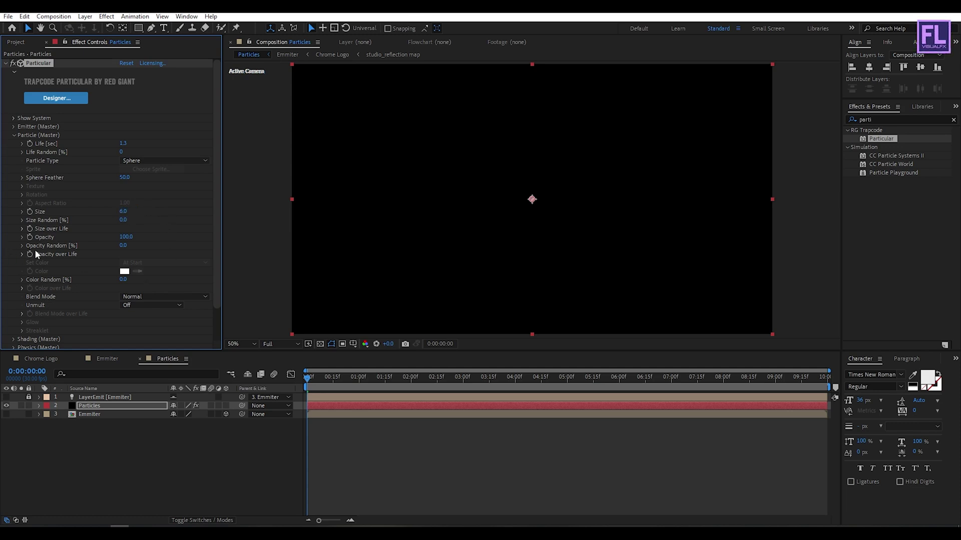
Step: Move to 0:00:02:12 and apply the linearly descending ramp preset to the particles' Size over Life
{"action": "left_click", "coordinate": [432, 377]}
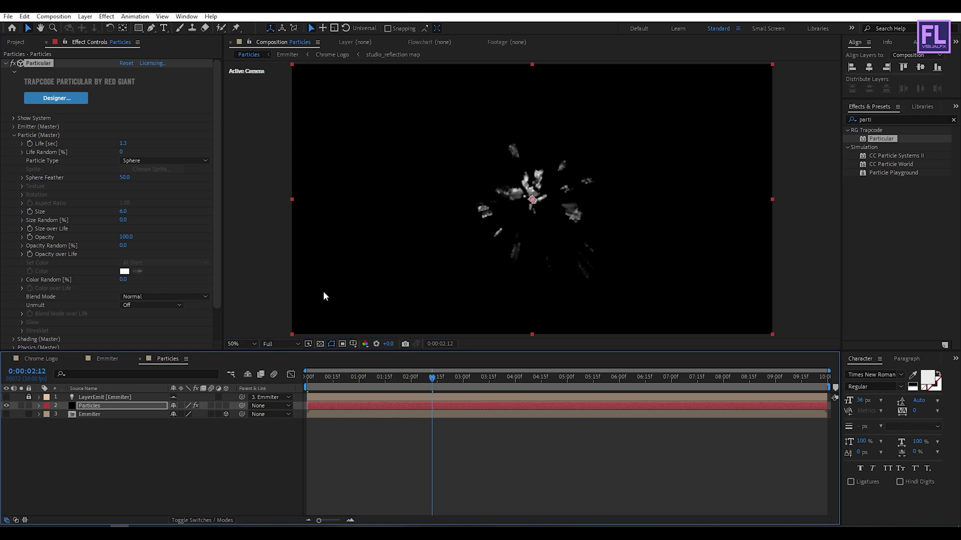
{"action": "left_click", "coordinate": [22, 229]}
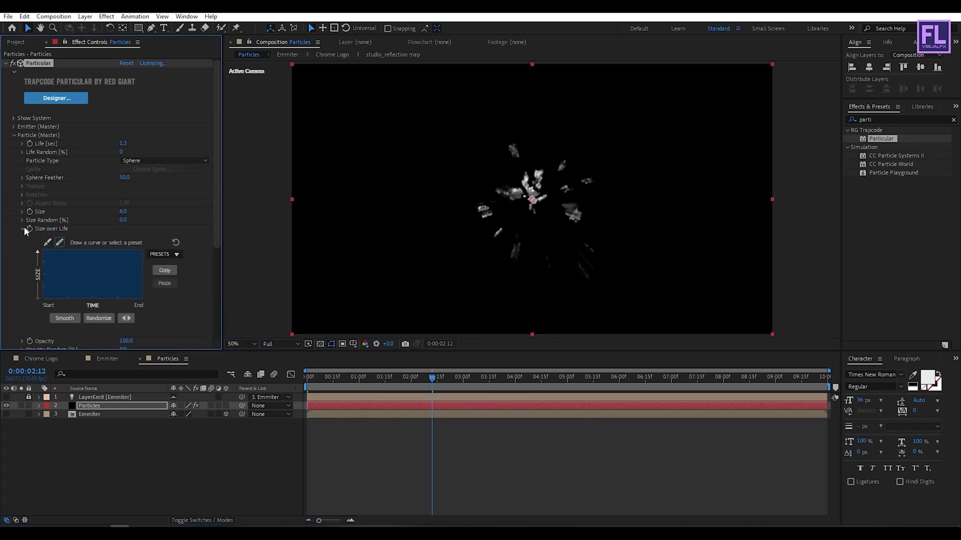
{"action": "left_click", "coordinate": [170, 254]}
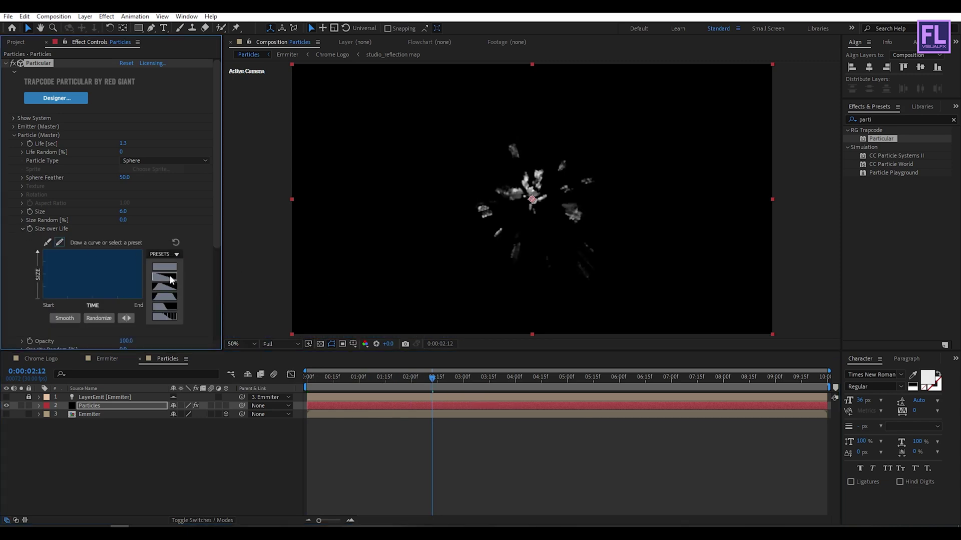
{"action": "left_click", "coordinate": [170, 277]}
{"action": "left_click", "coordinate": [22, 229]}
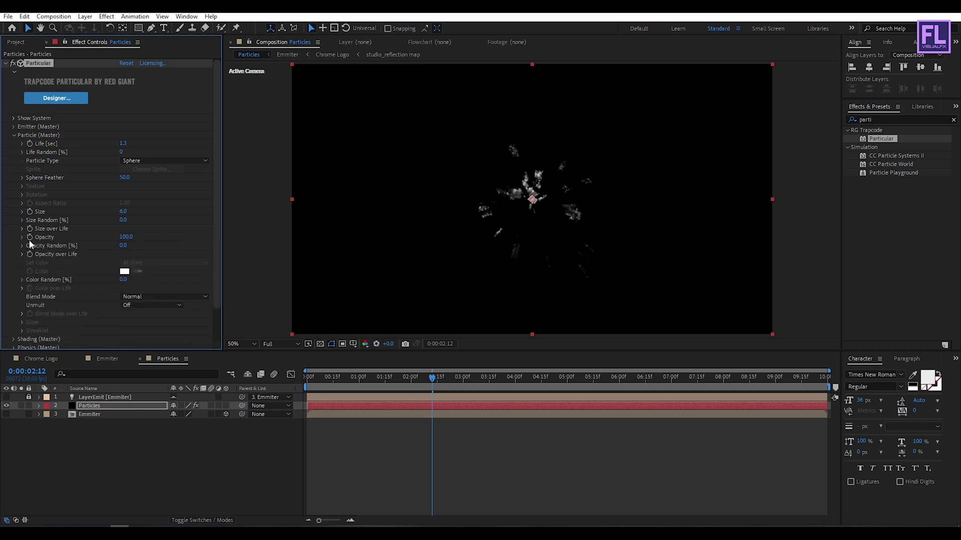
Step: Apply the linearly descending ramp preset to the particles' Opacity over Life
{"action": "left_click", "coordinate": [22, 246]}
{"action": "left_click", "coordinate": [22, 245]}
{"action": "left_click", "coordinate": [22, 254]}
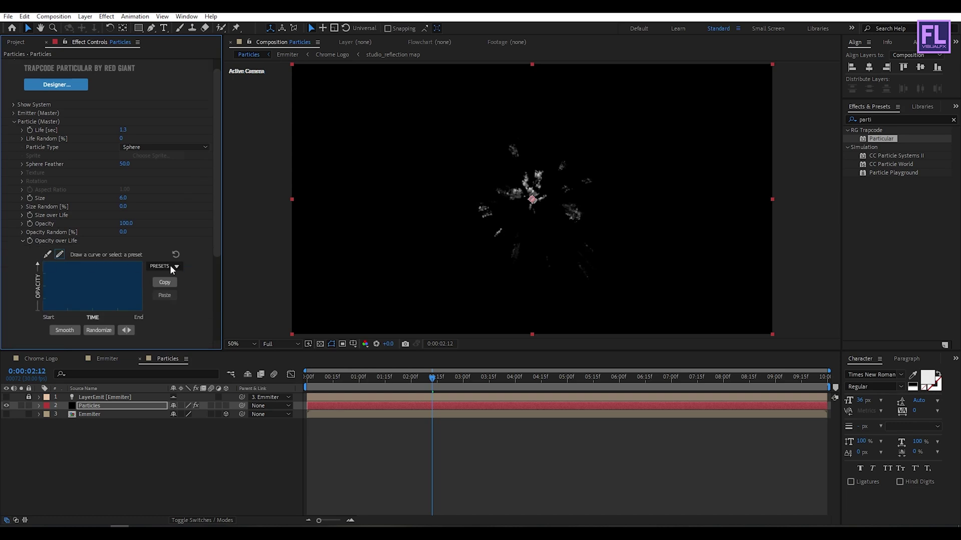
{"action": "left_click", "coordinate": [169, 266]}
{"action": "left_click", "coordinate": [163, 290]}
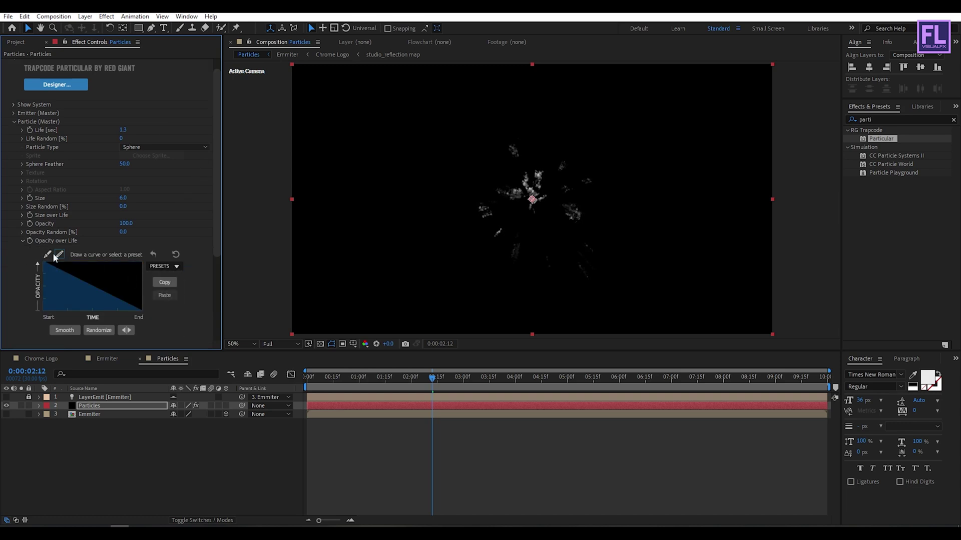
{"action": "left_click", "coordinate": [22, 241]}
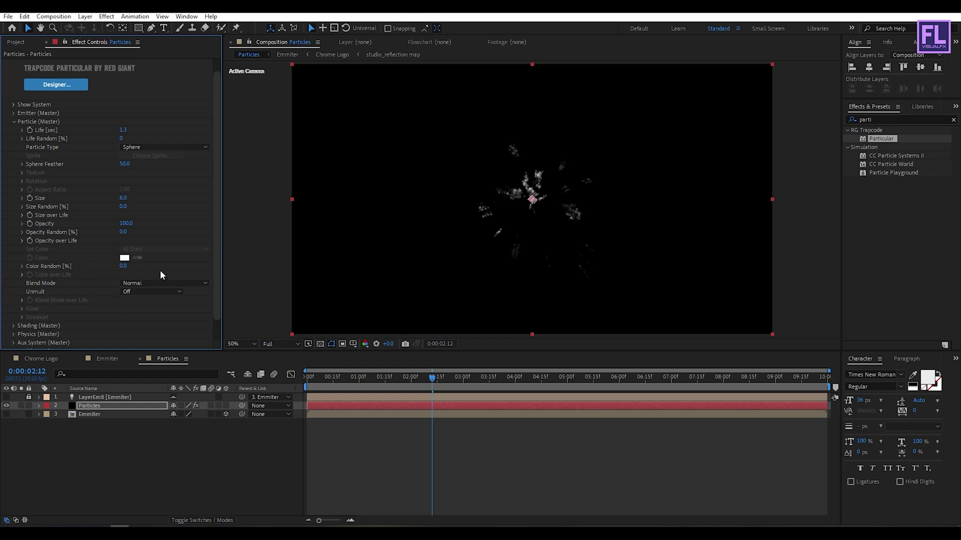
{"action": "left_click", "coordinate": [14, 122]}
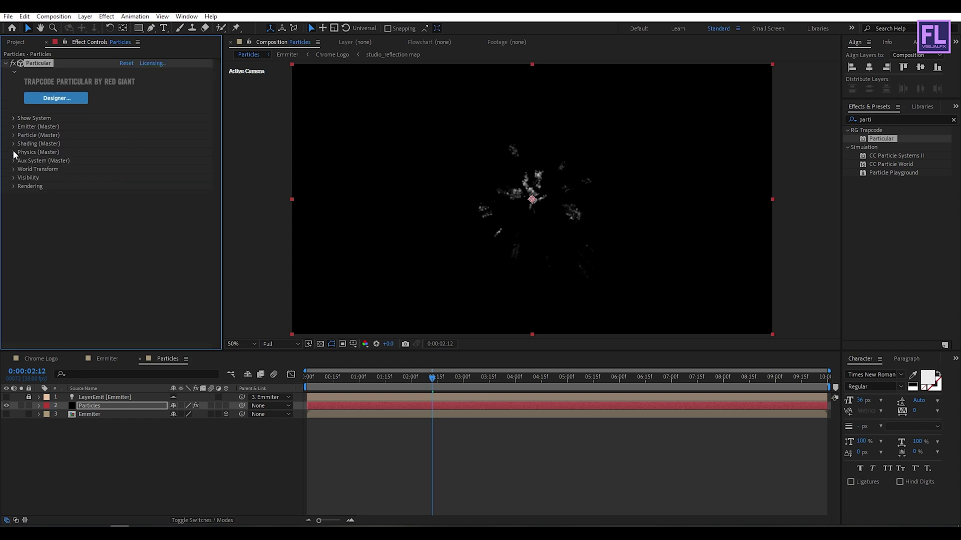
Step: Turn on Shadowlet for Main in Particular's master shading settings
{"action": "left_click", "coordinate": [14, 144]}
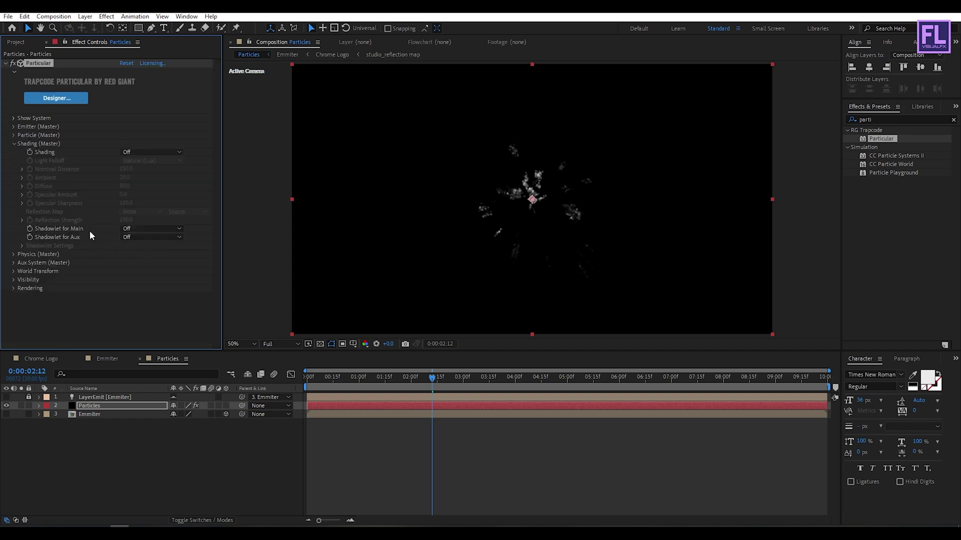
{"action": "left_click", "coordinate": [164, 231]}
{"action": "left_click", "coordinate": [128, 248]}
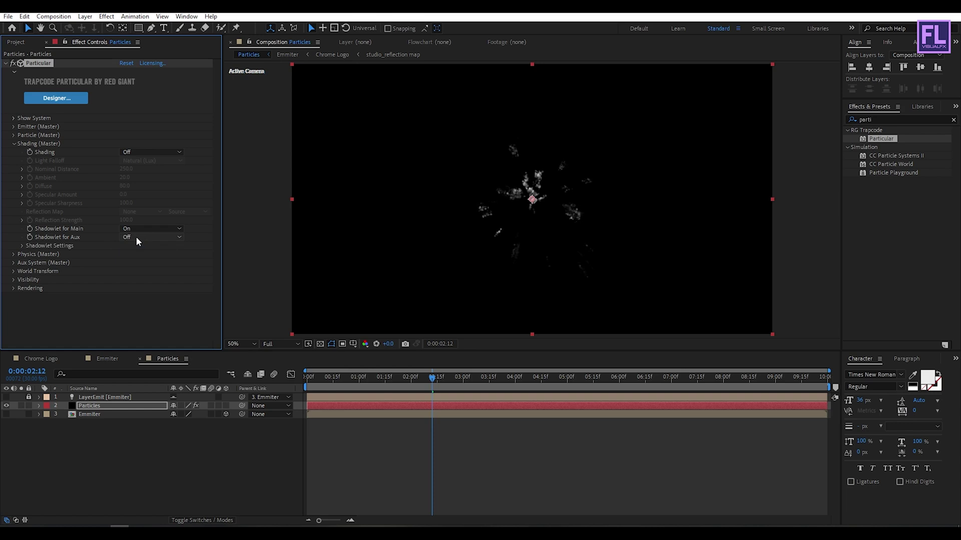
Step: Turn on Shadowlet for Aux in Particular's master shading settings
{"action": "left_click", "coordinate": [155, 238]}
{"action": "left_click", "coordinate": [154, 257]}
{"action": "left_click", "coordinate": [14, 144]}
Step: Set the master Physics Time Factor to 1.1 and the air Wind Y to -100
{"action": "left_click", "coordinate": [14, 152]}
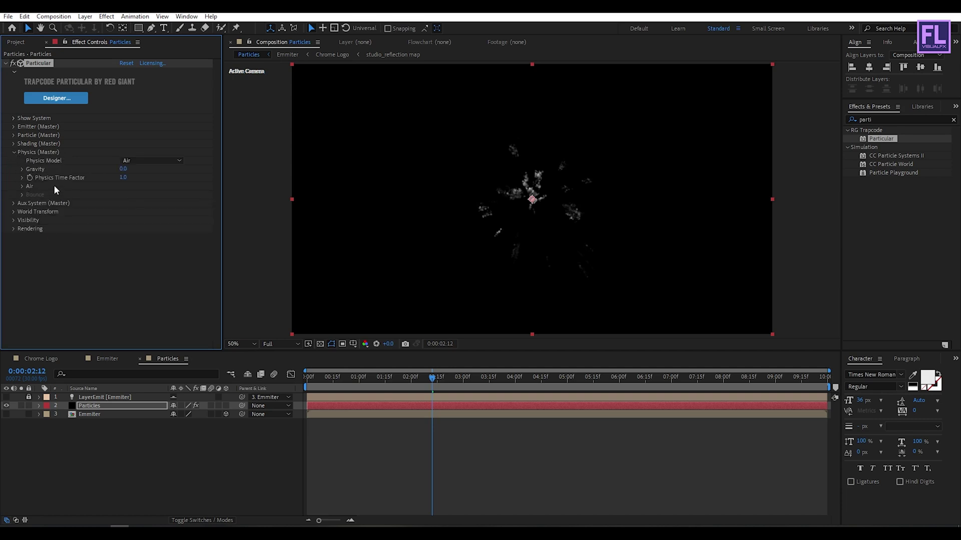
{"action": "left_click", "coordinate": [125, 178]}
{"action": "left_click", "coordinate": [124, 178]}
{"action": "type", "text": "1.1"}
{"action": "key", "text": "Return"}
{"action": "left_click", "coordinate": [21, 186]}
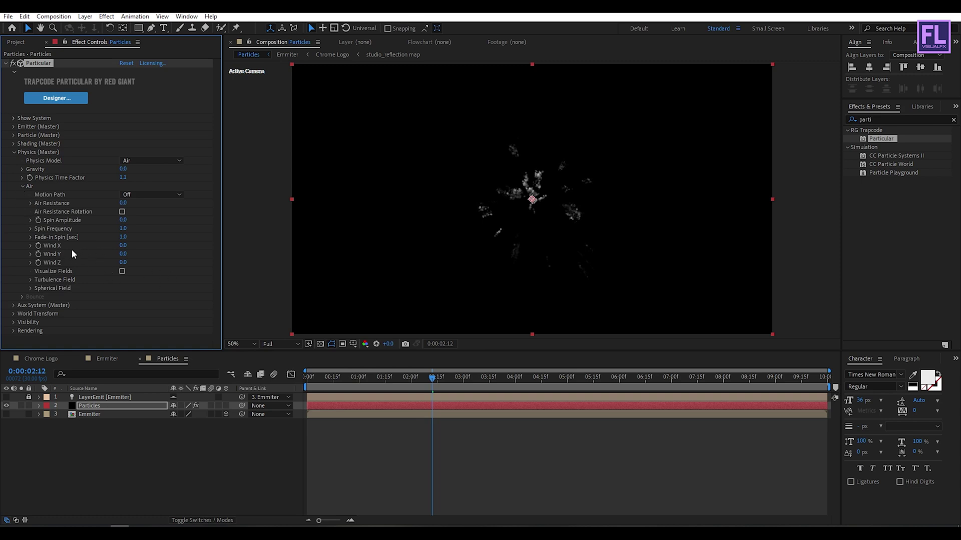
{"action": "left_click", "coordinate": [124, 254]}
{"action": "type", "text": "-100"}
{"action": "key", "text": "Return"}
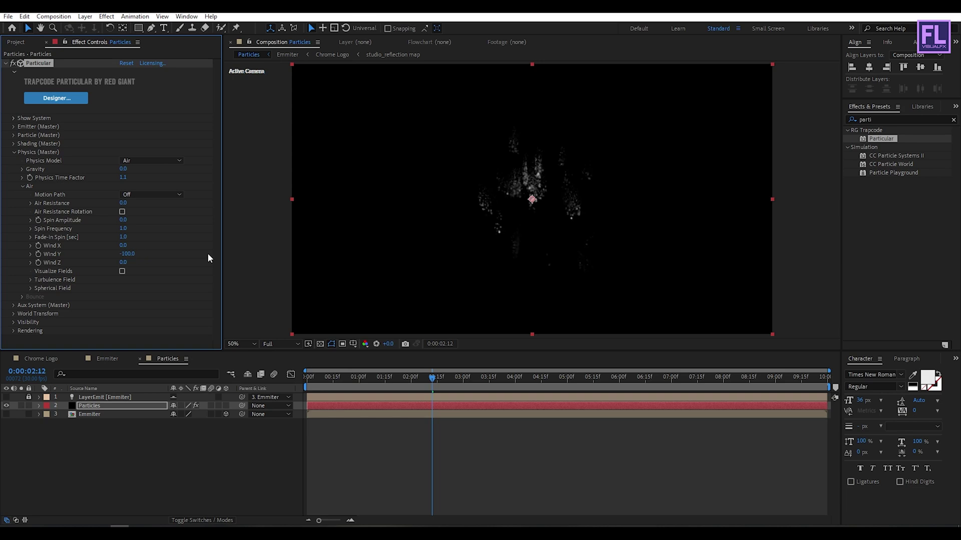
Step: Set the Affect Position of the master physics Turbulence Field to 100
{"action": "left_click", "coordinate": [31, 280]}
{"action": "scroll", "coordinate": [88, 292], "scroll_direction": "down", "scroll_amount": 2}
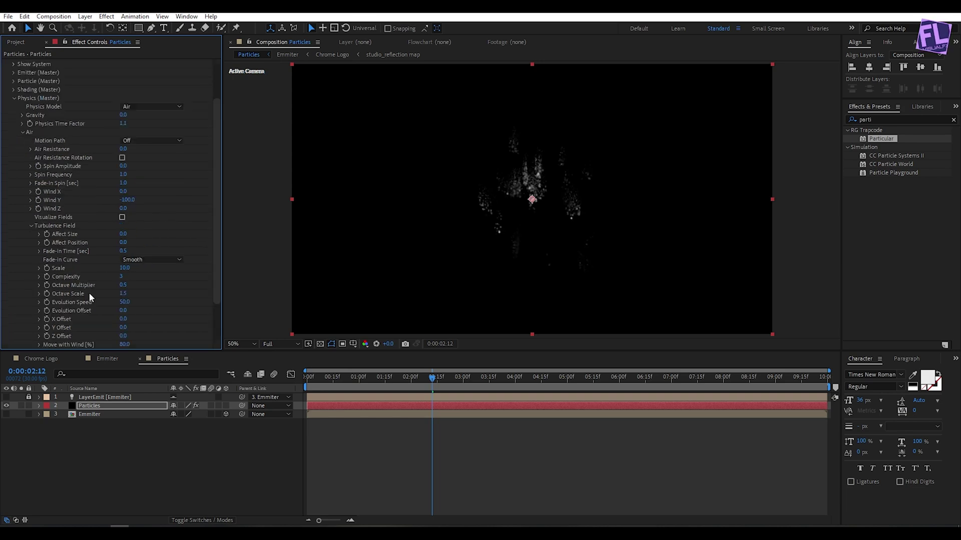
{"action": "left_click", "coordinate": [125, 243]}
{"action": "type", "text": "100"}
{"action": "key", "text": "Return"}
{"action": "right_click", "coordinate": [163, 243]}
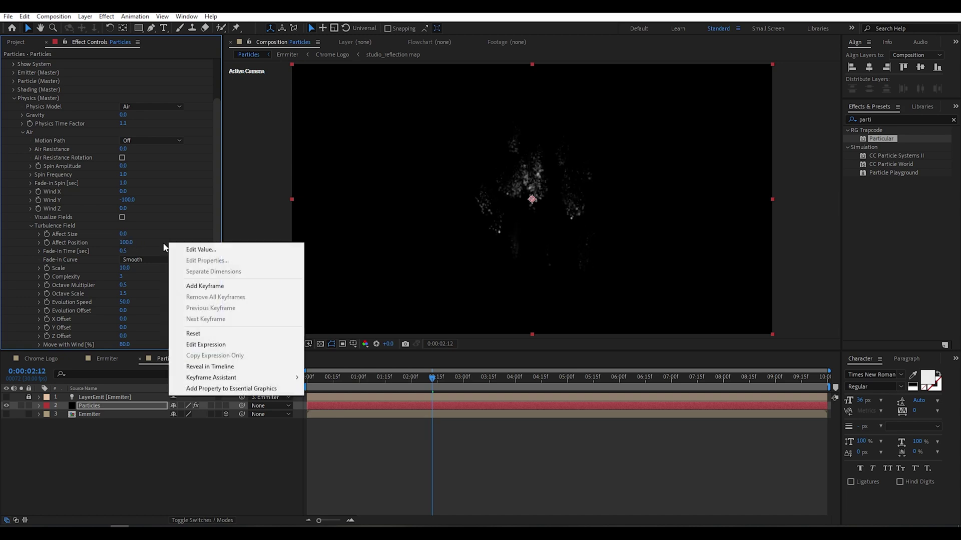
Step: Set the Turbulence Field's Fade-in Time to 0.1 seconds, Scale to 6 and Move with Wind to 200%
{"action": "left_click", "coordinate": [122, 251]}
{"action": "left_click_drag", "start_coordinate": [123, 251], "coordinate": [128, 270]}
{"action": "scroll", "coordinate": [150, 279], "scroll_direction": "down", "scroll_amount": 3}
{"action": "left_click_drag", "start_coordinate": [126, 297], "coordinate": [179, 289]}
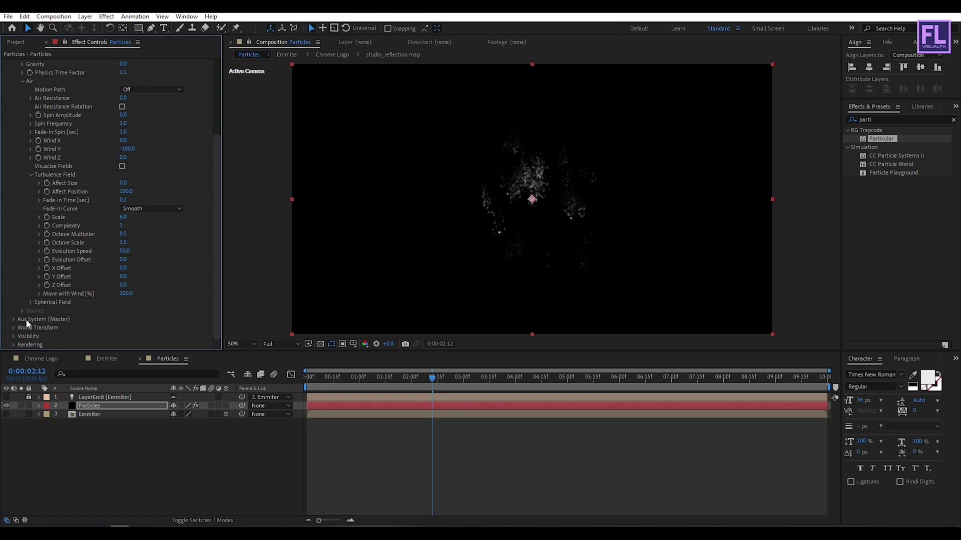
{"action": "scroll", "coordinate": [18, 314], "scroll_direction": "up", "scroll_amount": 6}
{"action": "left_click", "coordinate": [23, 187]}
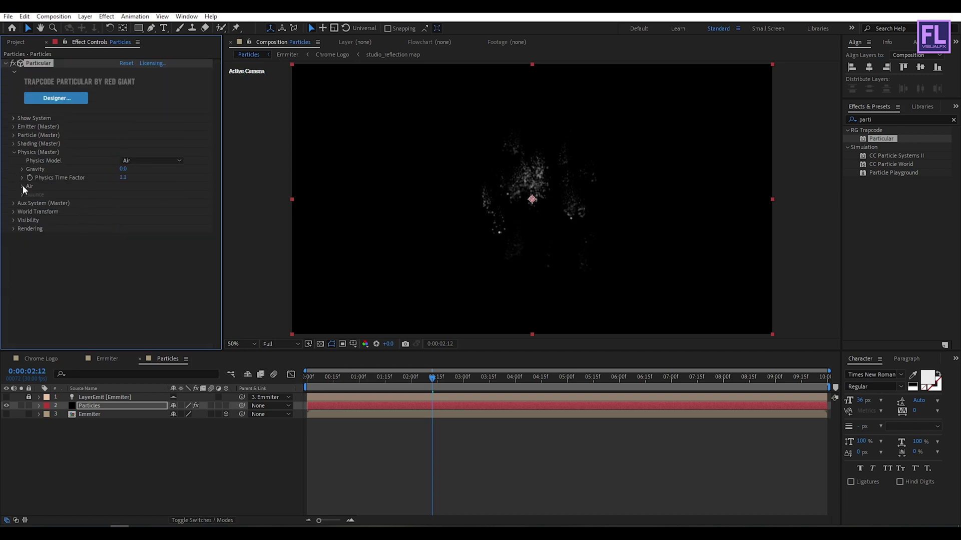
{"action": "left_click", "coordinate": [12, 152]}
Step: Set the master Aux System to emit continuously
{"action": "left_click", "coordinate": [12, 161]}
{"action": "scroll", "coordinate": [12, 159], "scroll_direction": "down", "scroll_amount": 3}
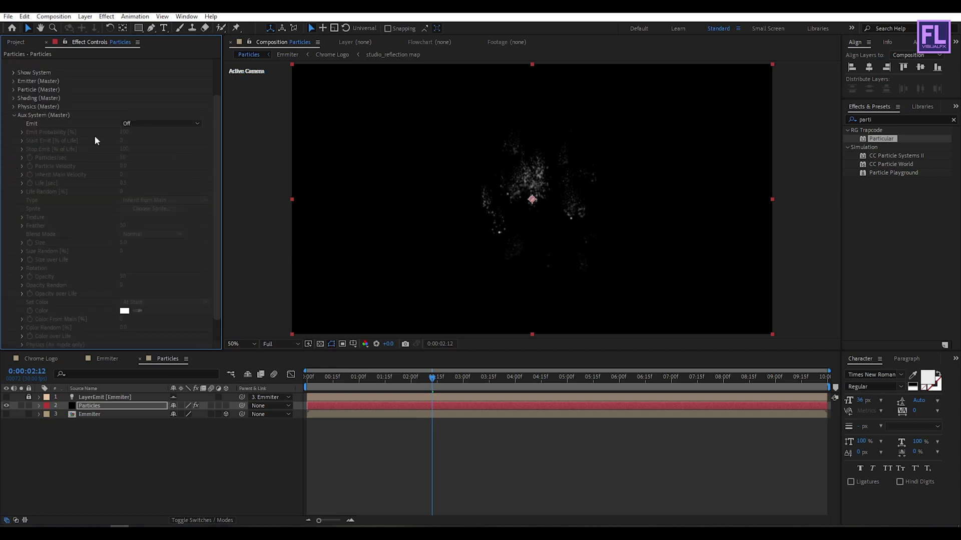
{"action": "left_click", "coordinate": [143, 124]}
{"action": "left_click", "coordinate": [151, 157]}
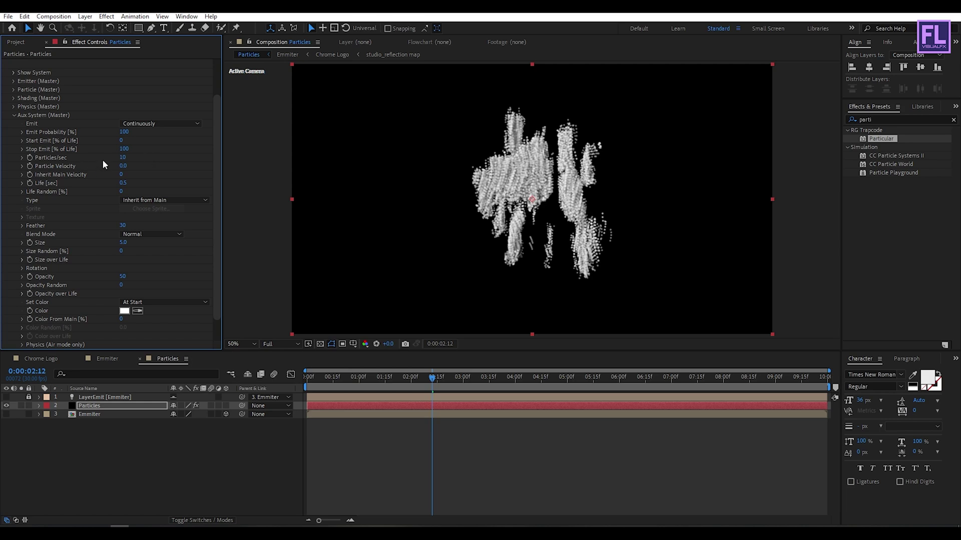
Step: Set the Aux System's Particles/sec to 5 and its Life to 2 seconds
{"action": "left_click", "coordinate": [123, 158]}
{"action": "type", "text": "5"}
{"action": "key", "text": "Return"}
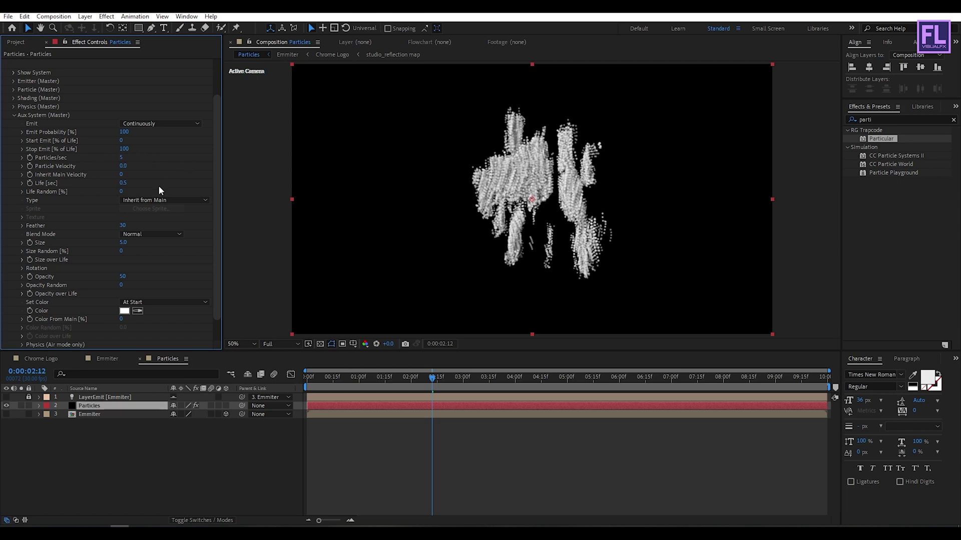
{"action": "left_click", "coordinate": [121, 182]}
{"action": "key", "text": "Return"}
Step: Set the aux particles' Size to 1.7
{"action": "left_click", "coordinate": [124, 243]}
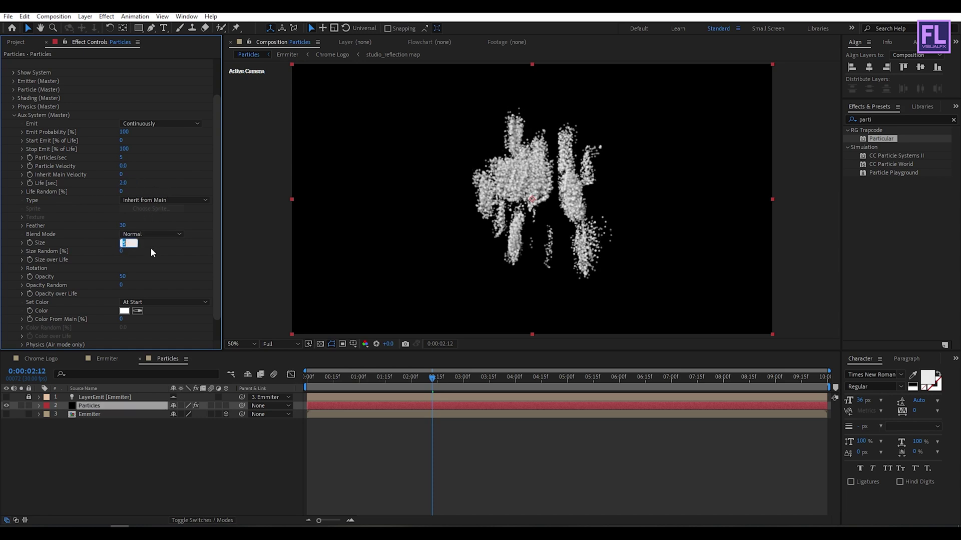
{"action": "type", "text": "1"}
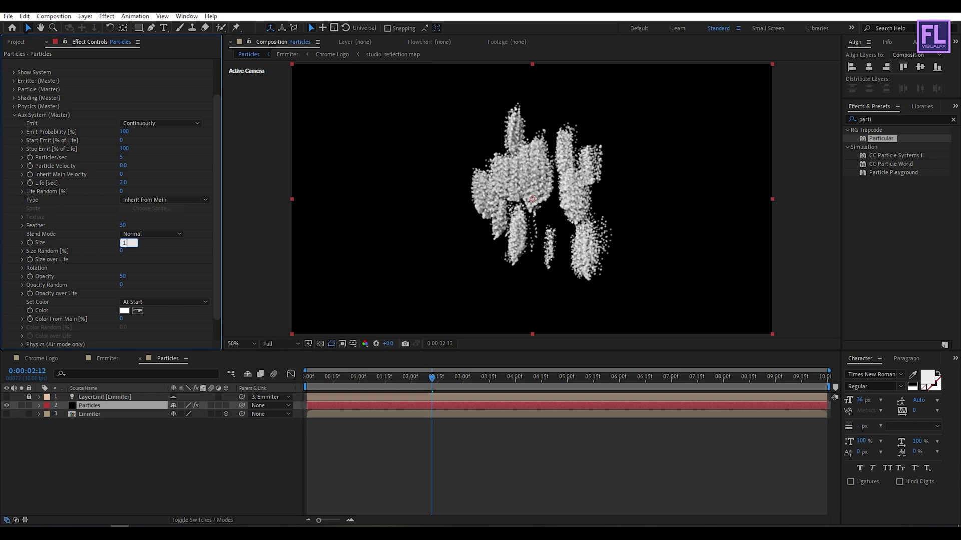
{"action": "type", "text": ".7"}
{"action": "key", "text": "Return"}
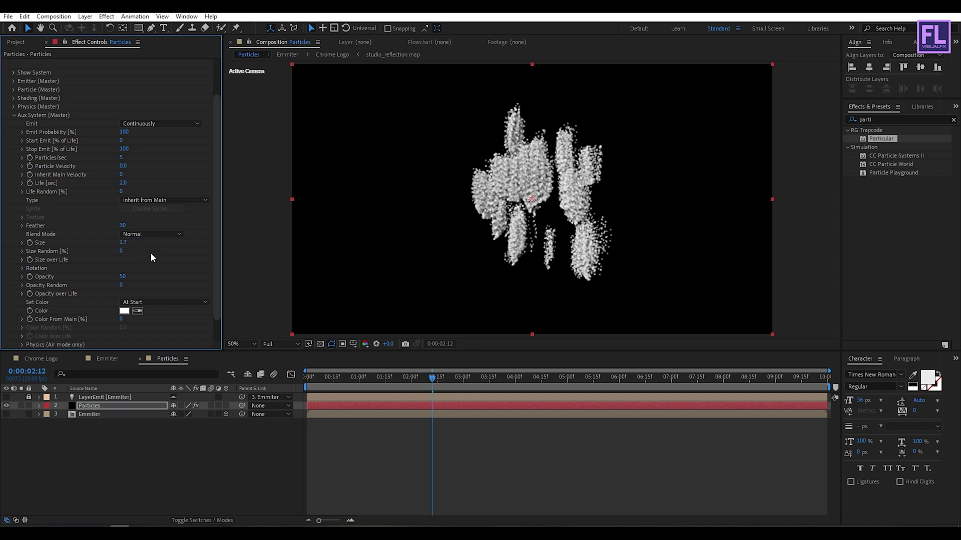
Step: Apply the linearly descending ramp preset to the aux particles' Size over Life
{"action": "left_click", "coordinate": [22, 260]}
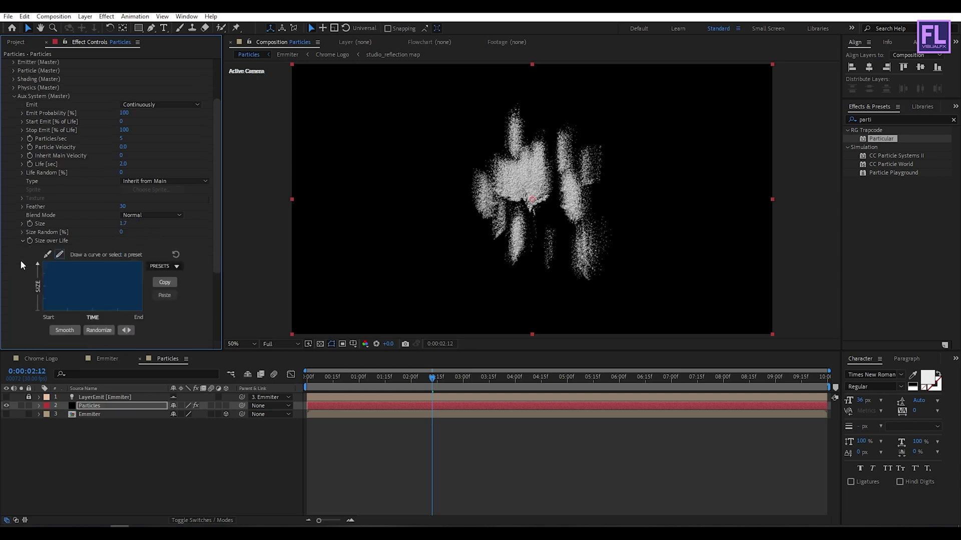
{"action": "left_click", "coordinate": [164, 267]}
{"action": "left_click", "coordinate": [168, 293]}
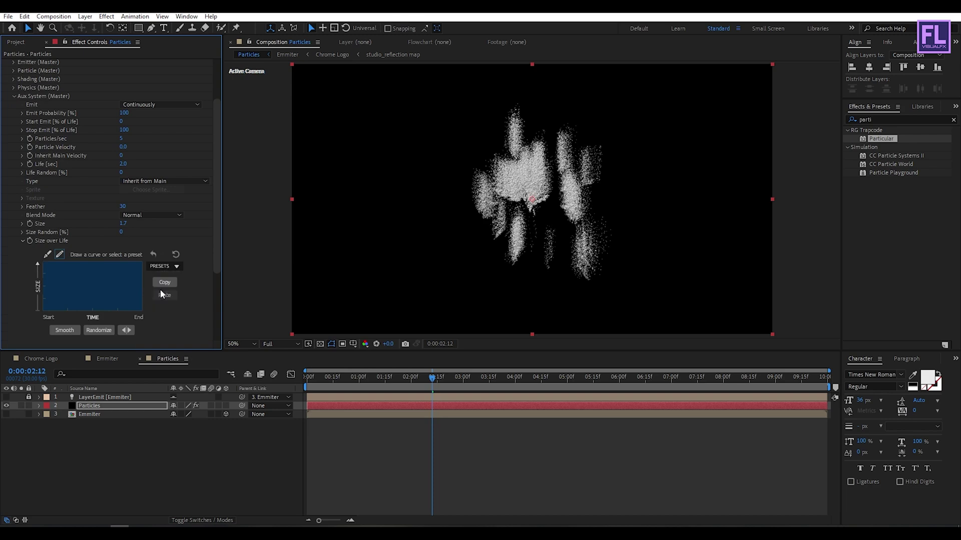
{"action": "left_click", "coordinate": [21, 241]}
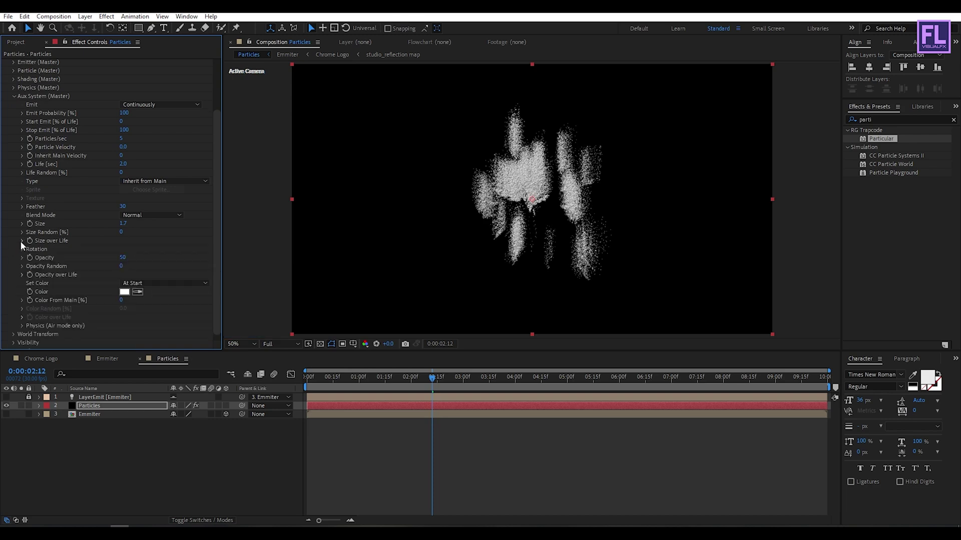
Step: Apply the linearly descending ramp preset to the aux particles' Opacity over Life and set Color From Main to 100%
{"action": "left_click", "coordinate": [22, 275]}
{"action": "left_click", "coordinate": [164, 266]}
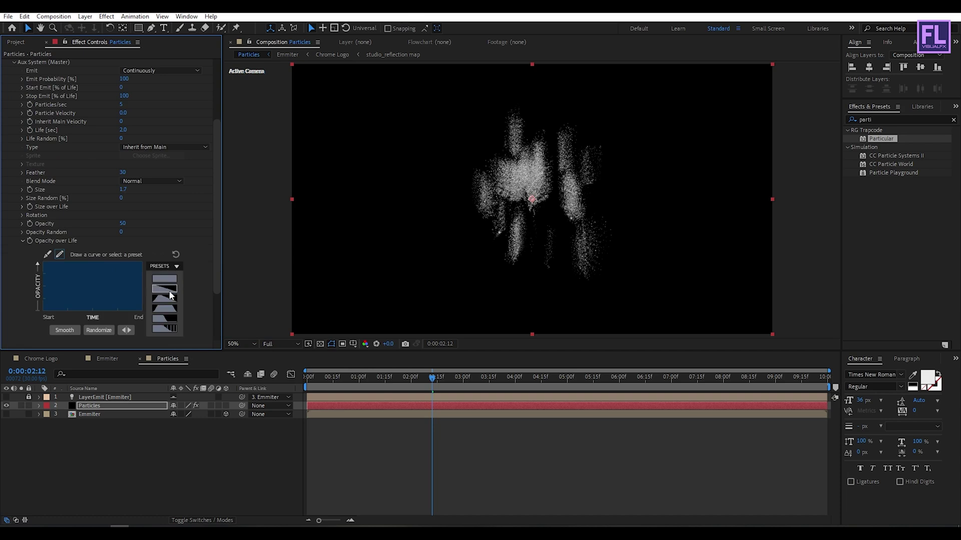
{"action": "left_click", "coordinate": [170, 296]}
{"action": "left_click", "coordinate": [23, 239]}
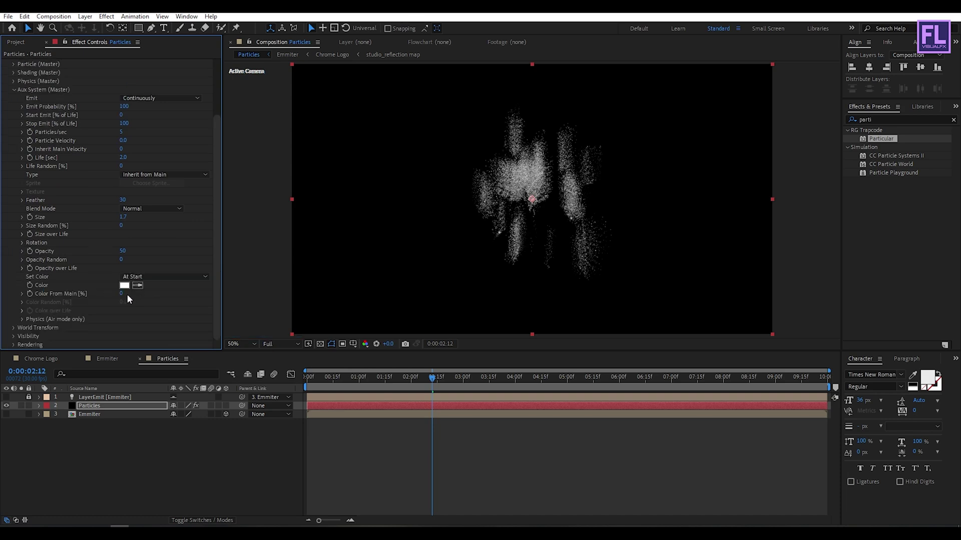
{"action": "left_click_drag", "start_coordinate": [127, 295], "coordinate": [233, 291]}
Step: In the Aux System's air-mode physics, set Wind Affect to 100% and Turbulence Position to 200
{"action": "left_click", "coordinate": [22, 320]}
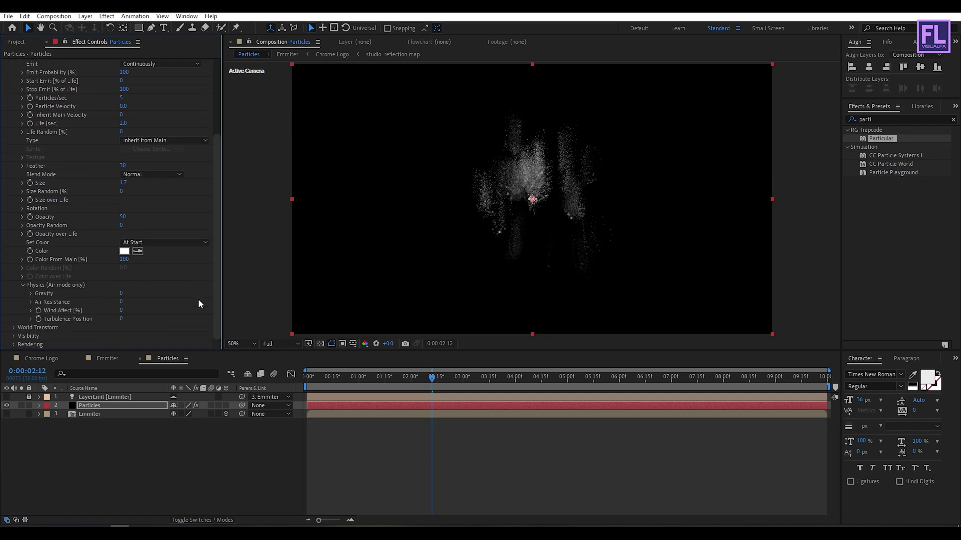
{"action": "left_click", "coordinate": [121, 310]}
{"action": "type", "text": "100"}
{"action": "key", "text": "Return"}
{"action": "left_click", "coordinate": [122, 319]}
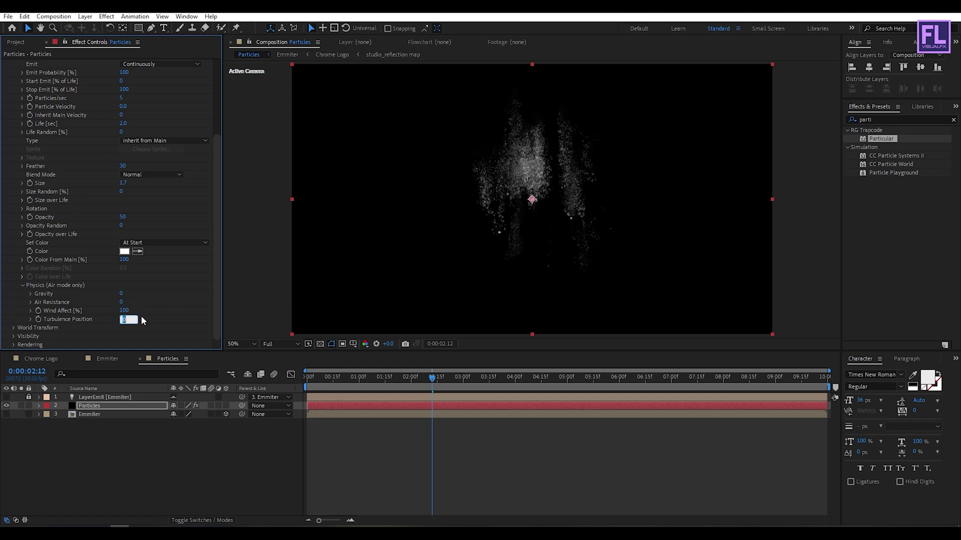
{"action": "type", "text": "200"}
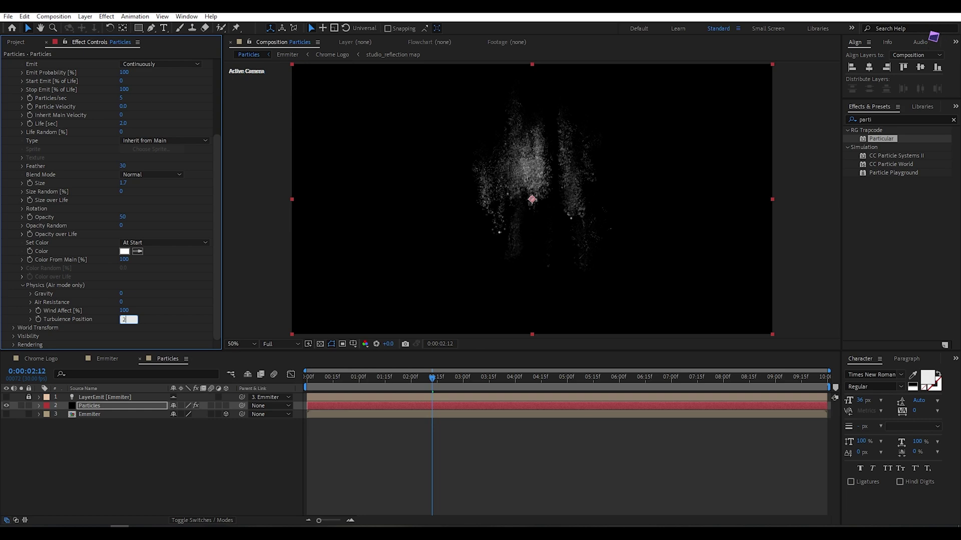
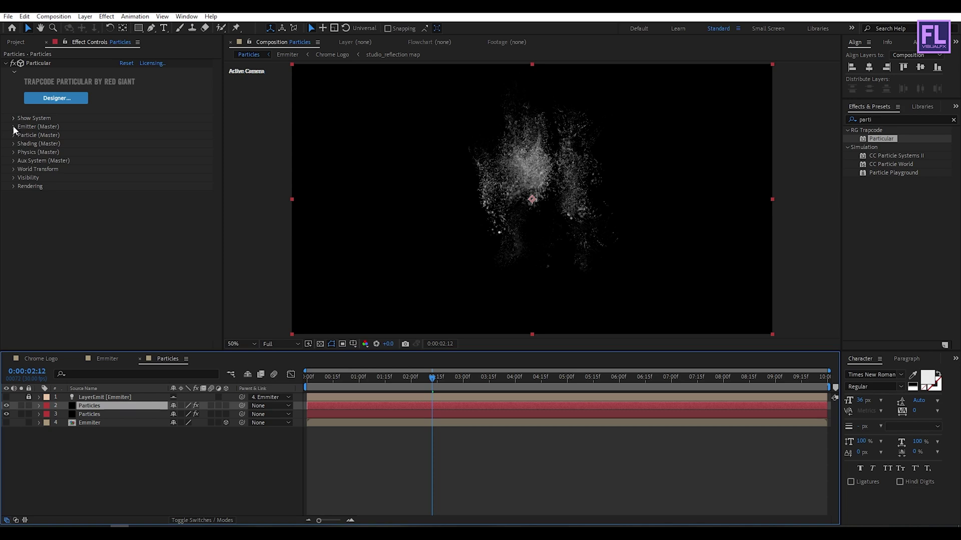
Step: Set the master particle Size to 2 on the upper of the two Particles layers
{"action": "left_click", "coordinate": [12, 133]}
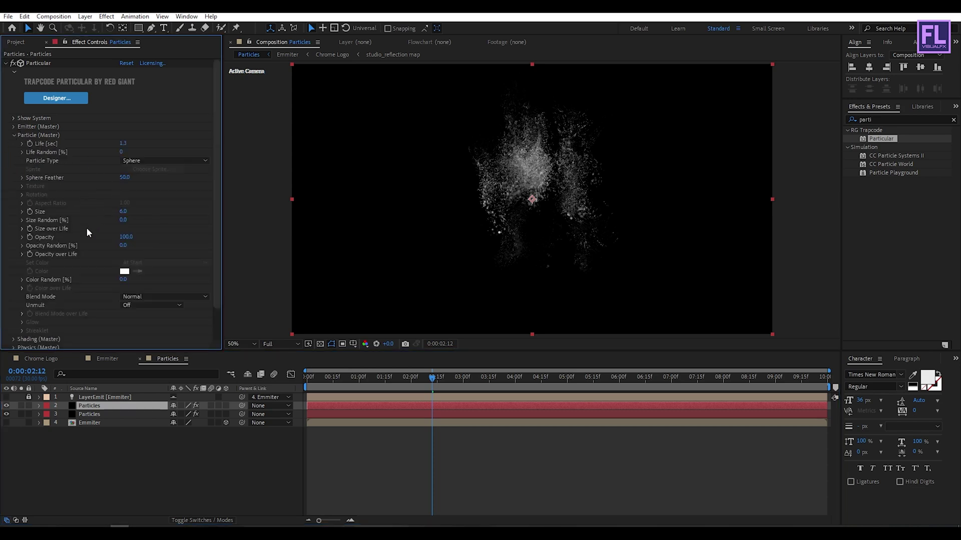
{"action": "left_click", "coordinate": [124, 212]}
{"action": "type", "text": "2"}
{"action": "key", "text": "Return"}
{"action": "left_click", "coordinate": [13, 135]}
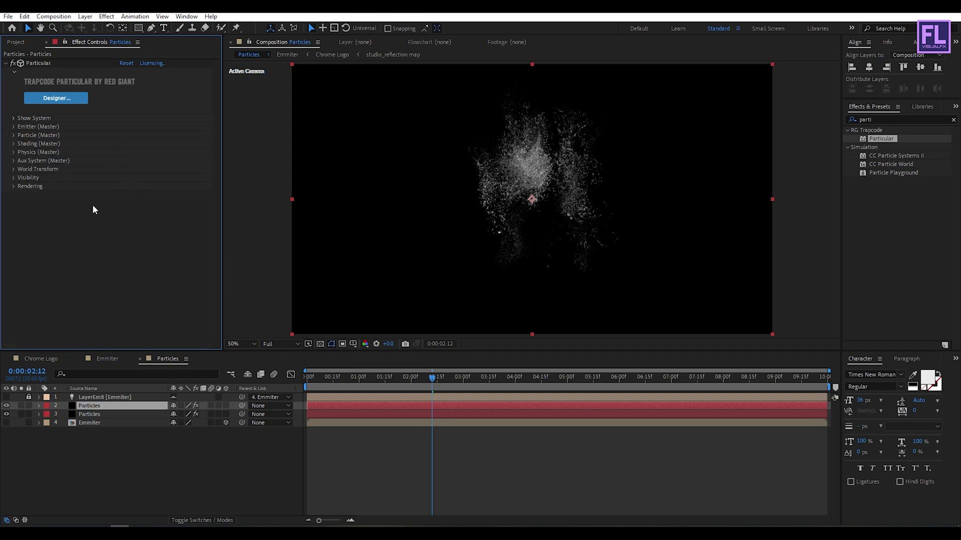
Step: Set the Turbulence Field Scale in the upper Particles layer's master physics to 6.5
{"action": "left_click", "coordinate": [14, 153]}
{"action": "left_click", "coordinate": [22, 186]}
{"action": "scroll", "coordinate": [21, 185], "scroll_direction": "down", "scroll_amount": 3}
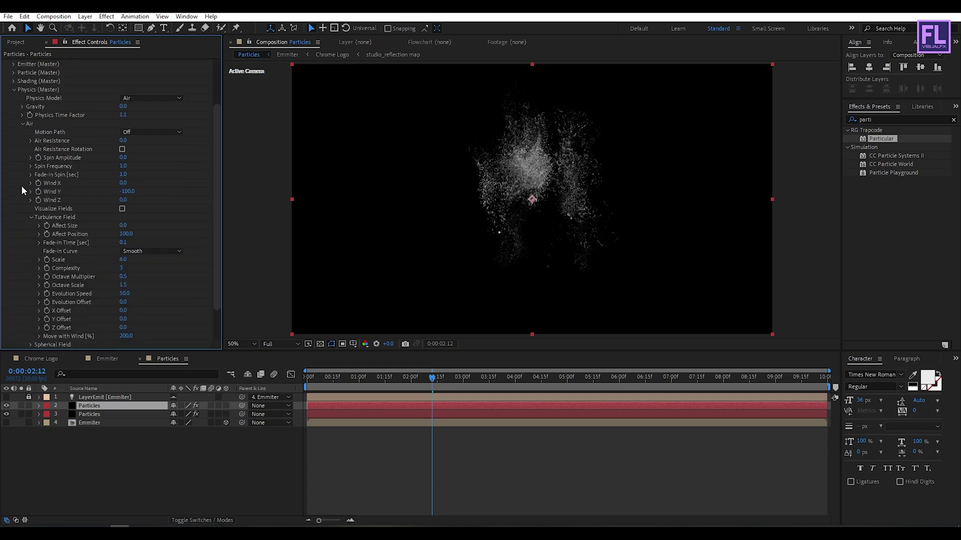
{"action": "left_click", "coordinate": [31, 217]}
{"action": "left_click", "coordinate": [31, 279]}
{"action": "scroll", "coordinate": [131, 245], "scroll_direction": "down", "scroll_amount": 3}
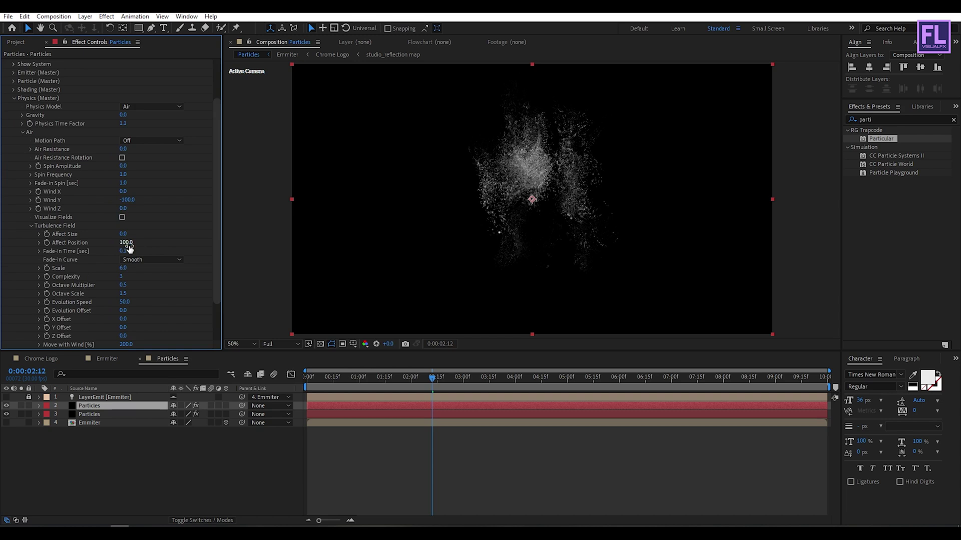
{"action": "left_click", "coordinate": [123, 268]}
{"action": "type", "text": "6"}
{"action": "key", "text": "Return"}
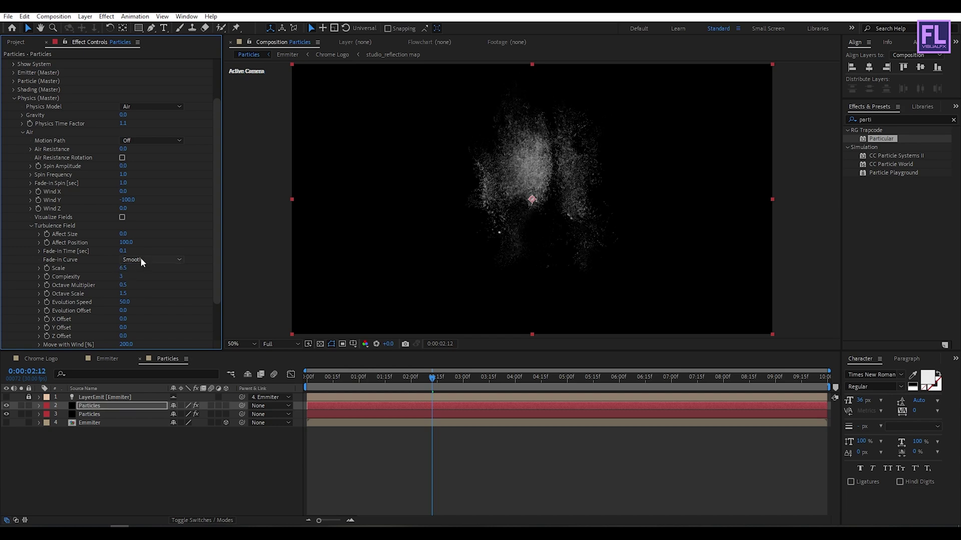
{"action": "scroll", "coordinate": [103, 224], "scroll_direction": "up", "scroll_amount": 1}
{"action": "left_click", "coordinate": [23, 154]}
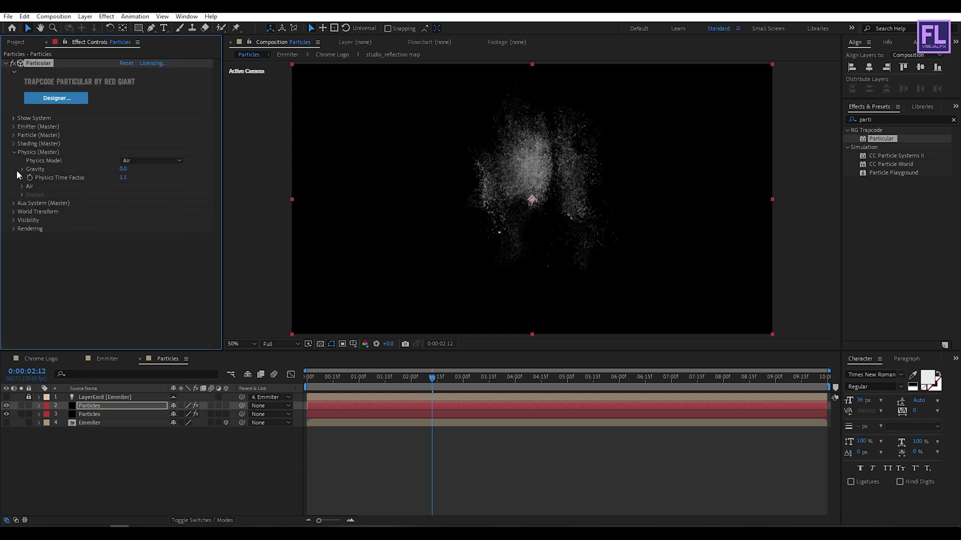
{"action": "left_click", "coordinate": [16, 152]}
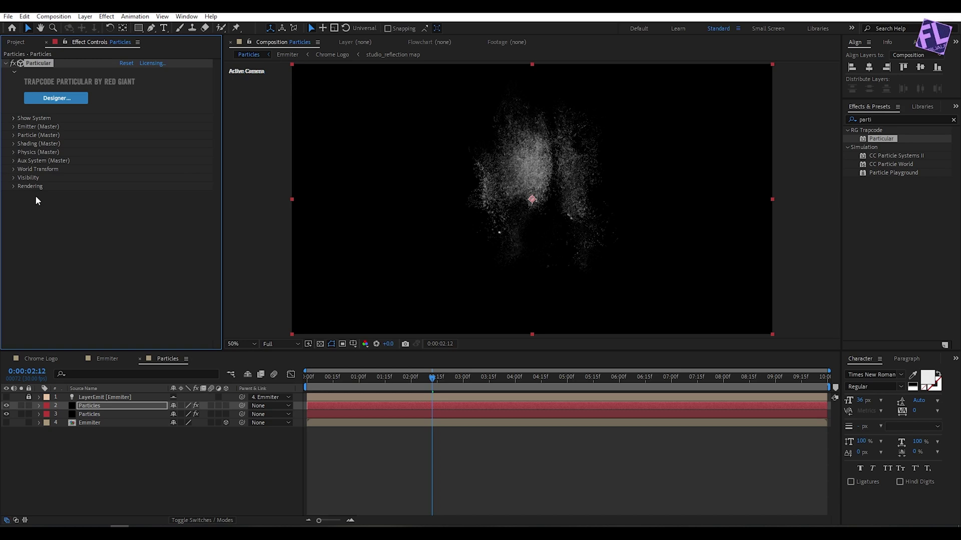
Step: Set the Aux System's Particles/sec on the upper Particles layer to 2
{"action": "left_click", "coordinate": [14, 160]}
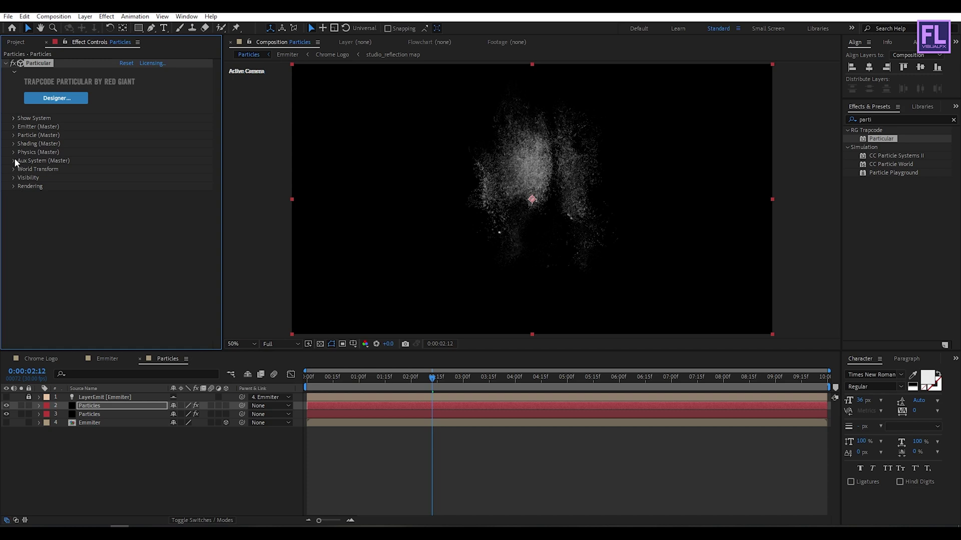
{"action": "scroll", "coordinate": [9, 160], "scroll_direction": "down", "scroll_amount": 3}
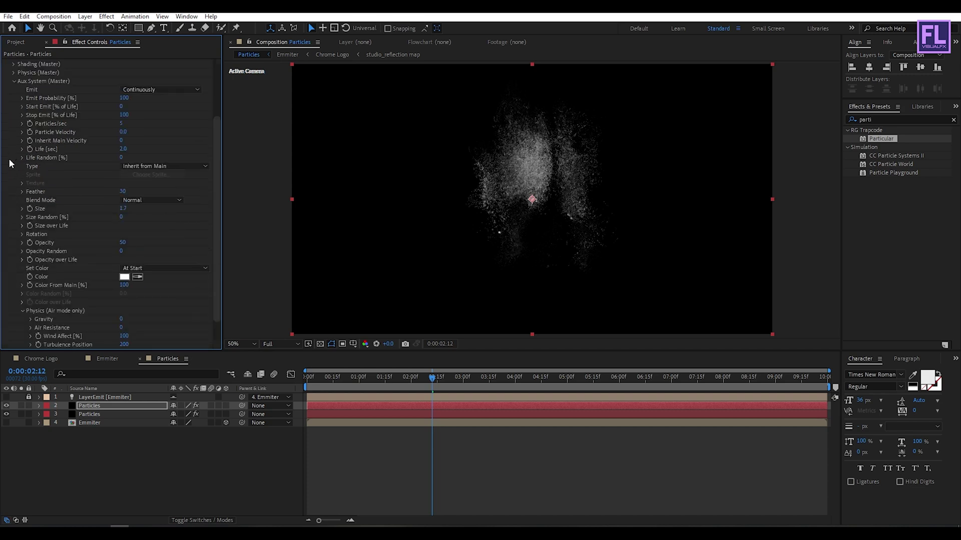
{"action": "left_click", "coordinate": [125, 124]}
{"action": "type", "text": "3"}
{"action": "key", "text": "Return"}
{"action": "left_click", "coordinate": [128, 123]}
{"action": "type", "text": "2"}
{"action": "key", "text": "Return"}
Step: Set the upper Particles layer's aux particle Life to 5 seconds and Size to 1
{"action": "left_click", "coordinate": [125, 149]}
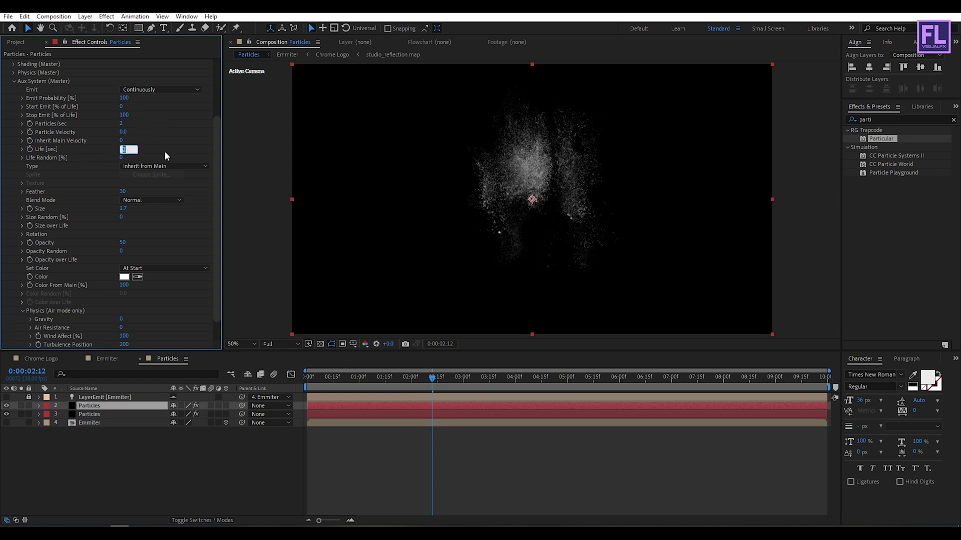
{"action": "type", "text": "5"}
{"action": "key", "text": "Return"}
{"action": "left_click", "coordinate": [124, 209]}
{"action": "left_click", "coordinate": [125, 209]}
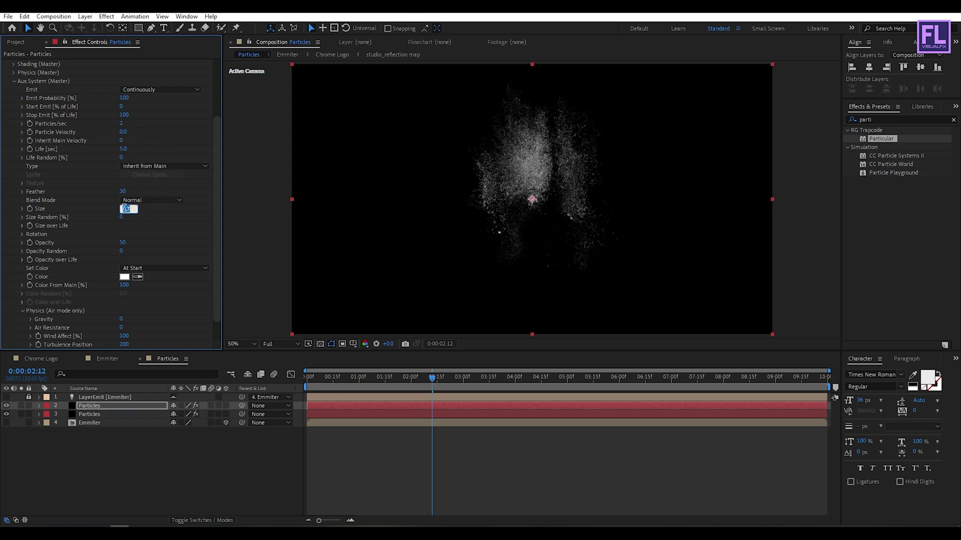
{"action": "key", "text": "Return"}
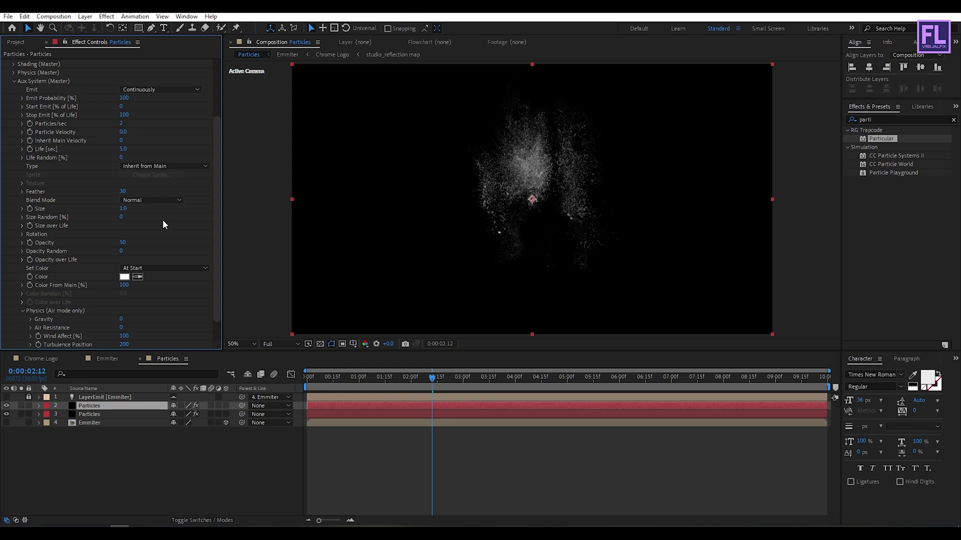
{"action": "scroll", "coordinate": [154, 247], "scroll_direction": "down", "scroll_amount": 2}
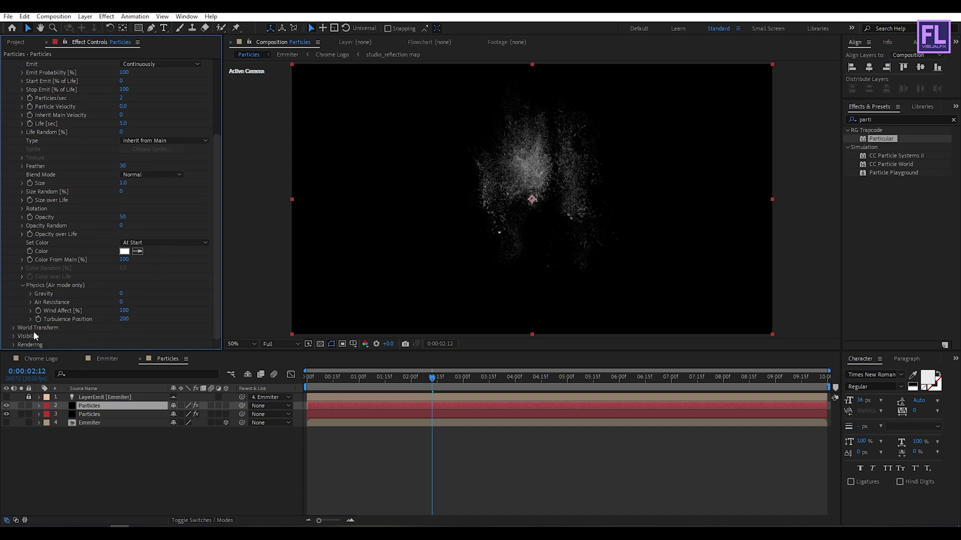
Step: Set the upper Particles layer's aux physics Wind Affect to 150% and Turbulence Position to 250
{"action": "left_click", "coordinate": [124, 310]}
{"action": "type", "text": "150"}
{"action": "key", "text": "Tab"}
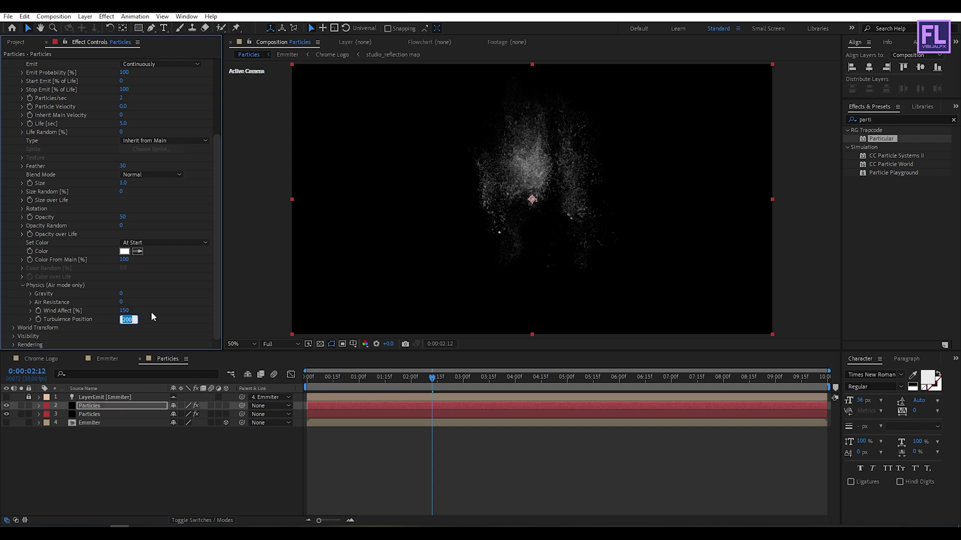
{"action": "type", "text": "250"}
{"action": "left_click", "coordinate": [514, 377]}
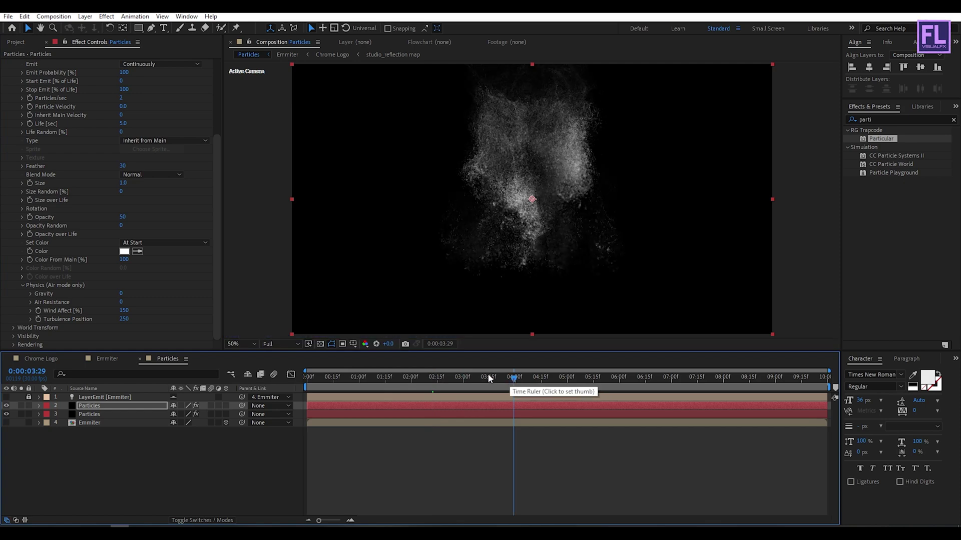
{"action": "left_click_drag", "start_coordinate": [488, 376], "coordinate": [477, 376]}
{"action": "left_click", "coordinate": [247, 315]}
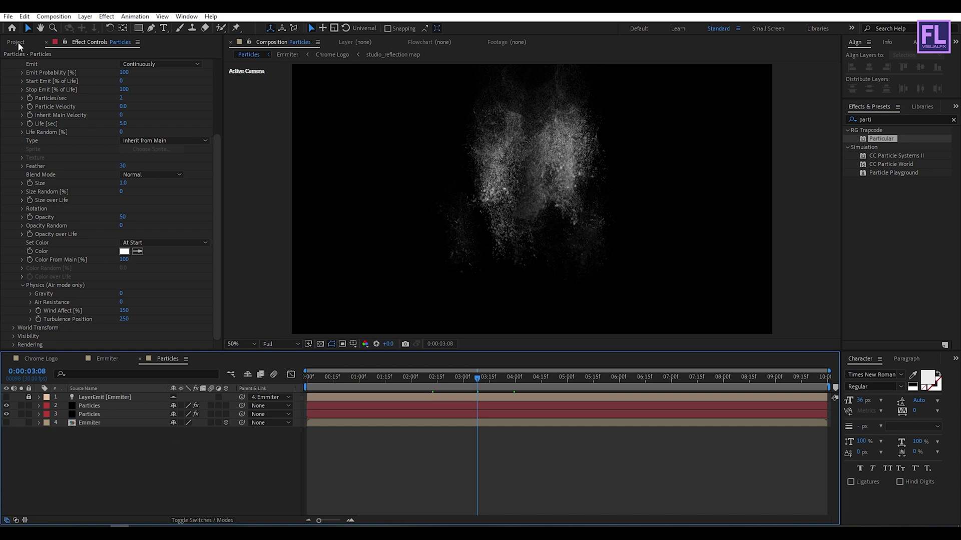
Step: Add the Chrome Logo composition to the Particles composition as the lowest layer, beneath Emmiter
{"action": "scroll", "coordinate": [20, 111], "scroll_direction": "up", "scroll_amount": 5}
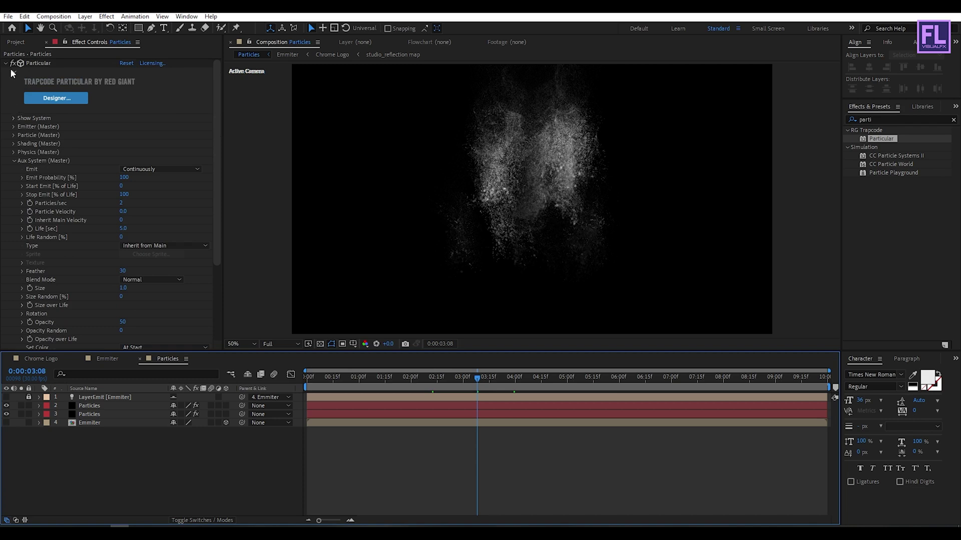
{"action": "left_click", "coordinate": [11, 73]}
{"action": "left_click", "coordinate": [14, 125]}
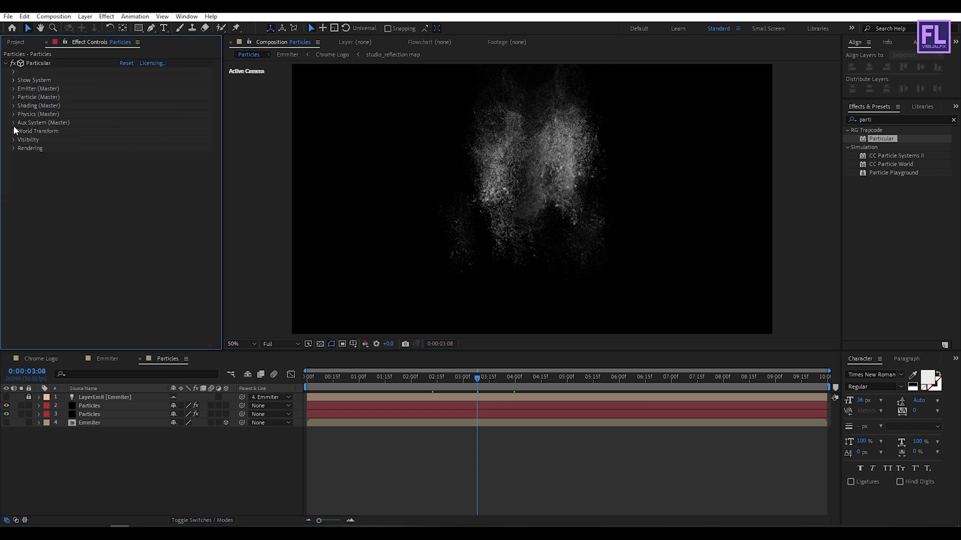
{"action": "left_click", "coordinate": [16, 42]}
{"action": "left_click", "coordinate": [69, 245]}
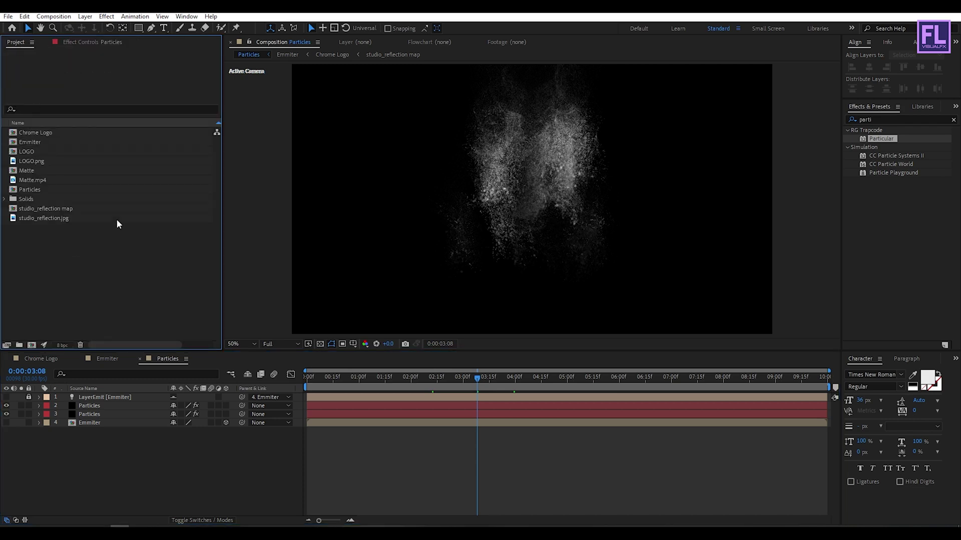
{"action": "left_click", "coordinate": [30, 152]}
{"action": "left_click", "coordinate": [40, 133]}
{"action": "left_click_drag", "start_coordinate": [37, 135], "coordinate": [132, 449]}
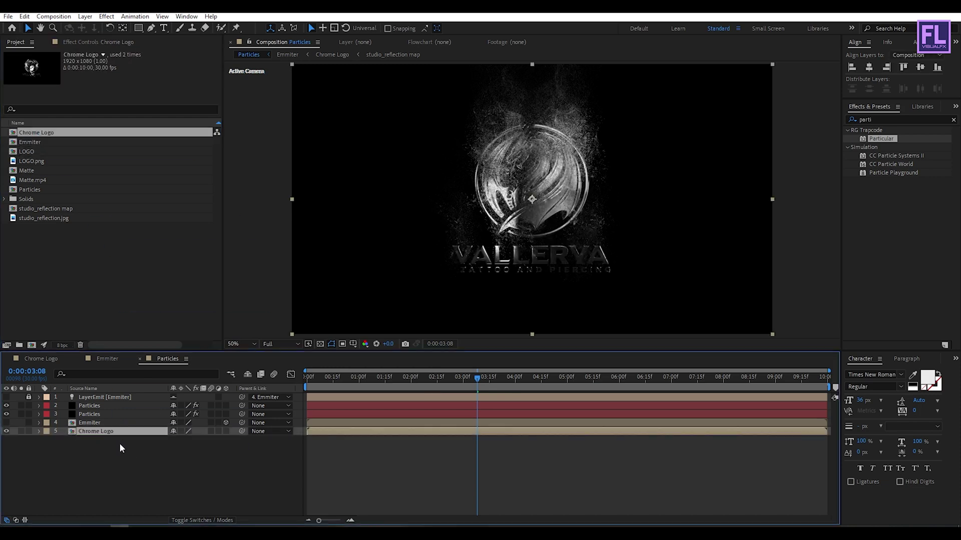
Step: Place Matte.mp4 directly above the Chrome Logo layer and use it as that layer's luma track matte
{"action": "left_click", "coordinate": [35, 181]}
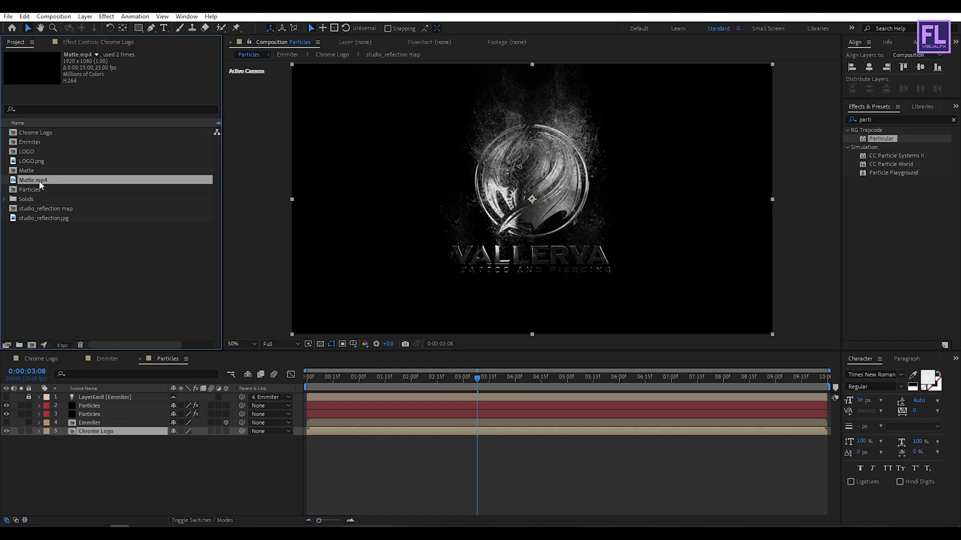
{"action": "left_click_drag", "start_coordinate": [36, 183], "coordinate": [91, 435]}
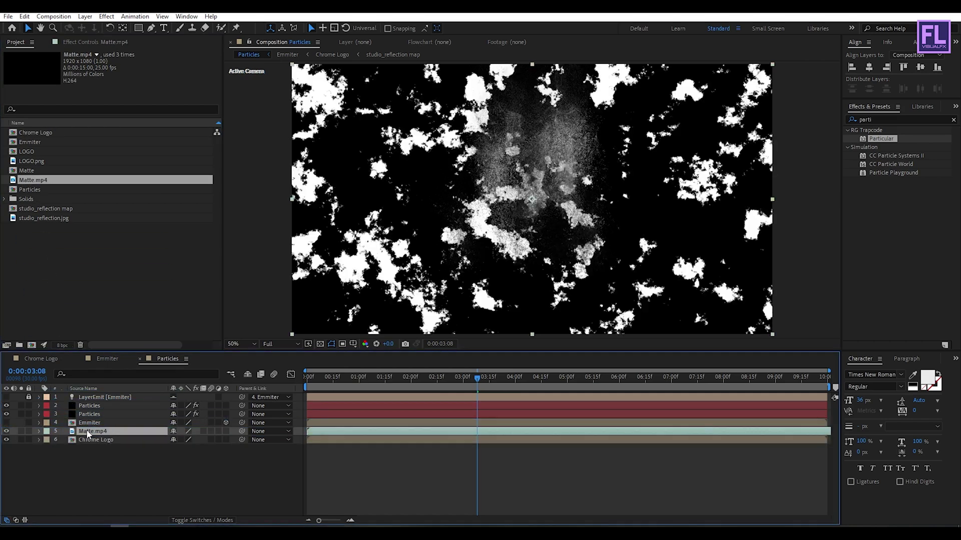
{"action": "left_click", "coordinate": [96, 440]}
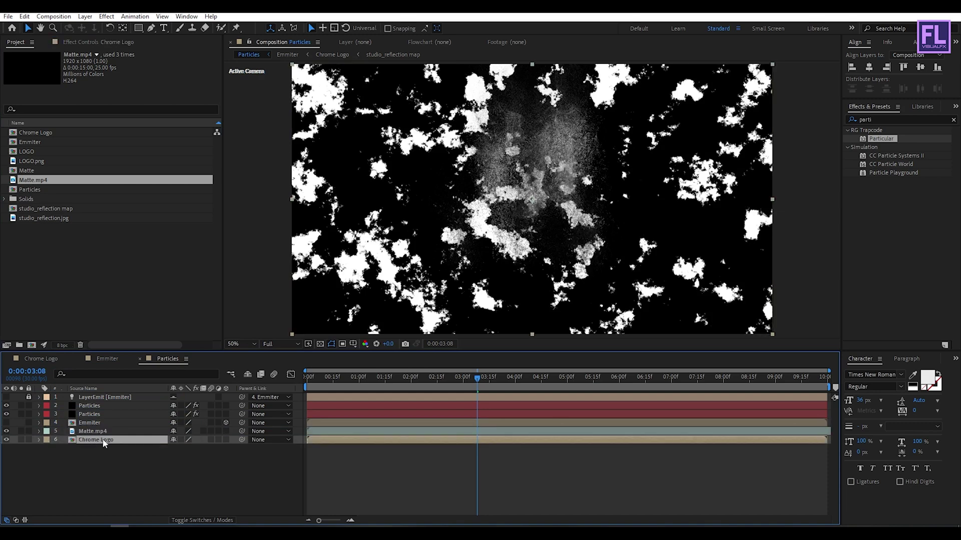
{"action": "left_click", "coordinate": [215, 519]}
{"action": "left_click", "coordinate": [232, 439]}
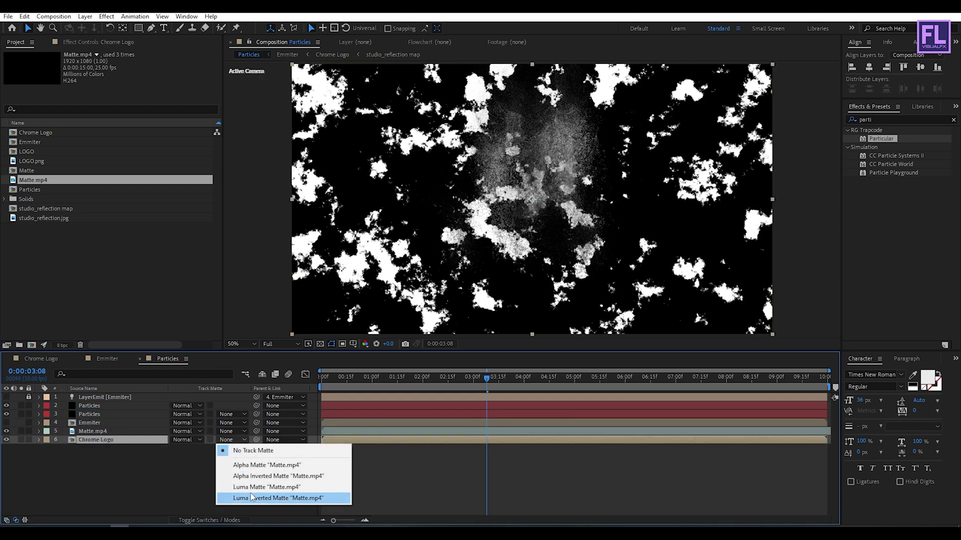
{"action": "left_click", "coordinate": [250, 487]}
{"action": "left_click", "coordinate": [538, 378]}
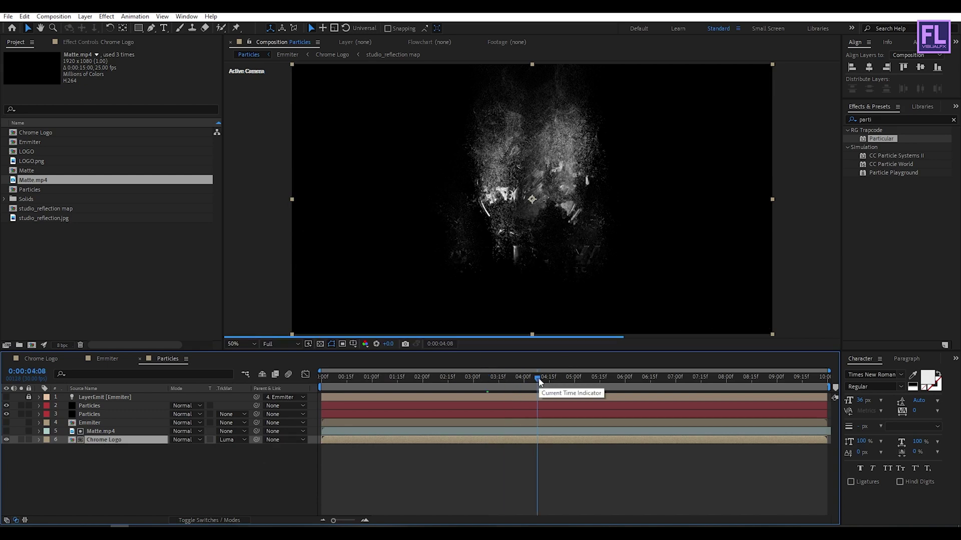
{"action": "left_click_drag", "start_coordinate": [539, 380], "coordinate": [565, 379]}
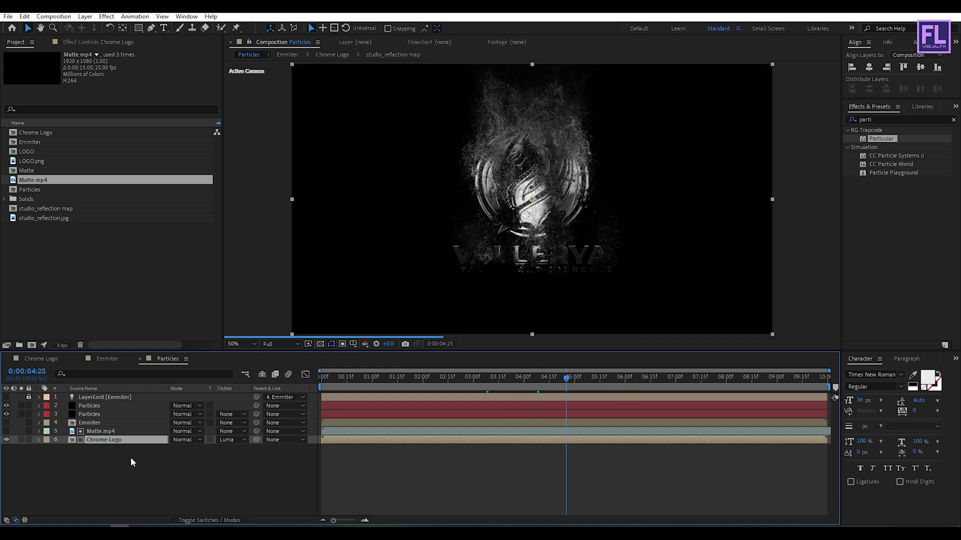
Step: Find the Trapcode Starglow effect and apply it to the Chrome Logo layer
{"action": "key", "text": "ctrl+5"}
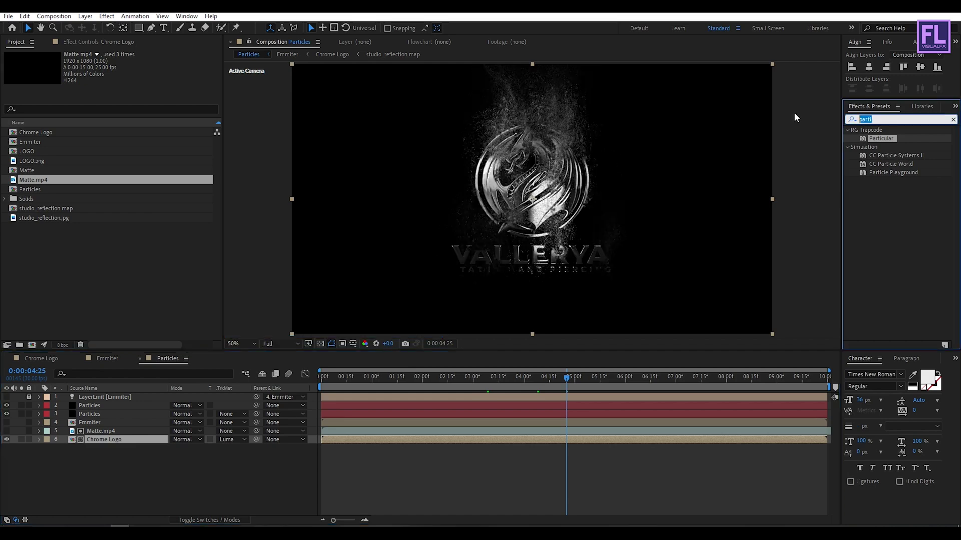
{"action": "type", "text": "star"}
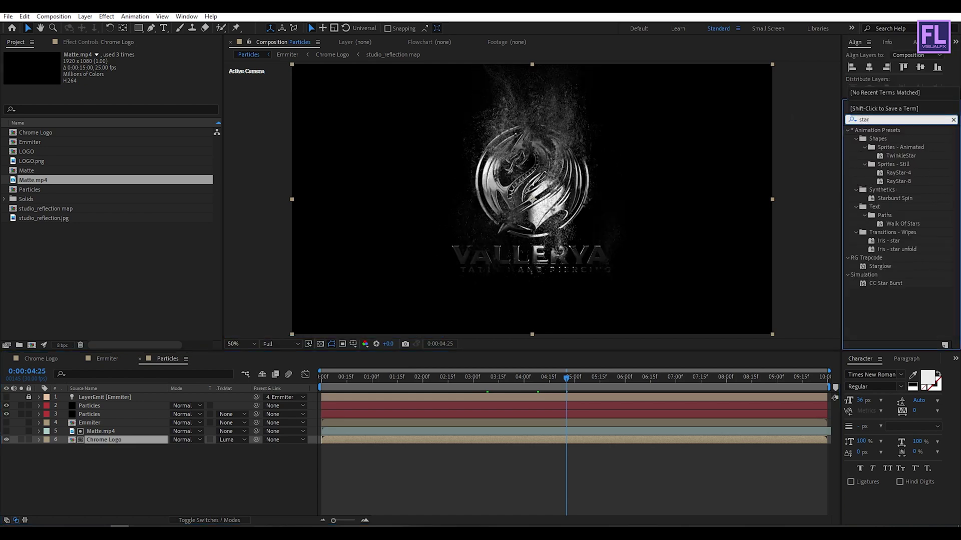
{"action": "type", "text": "g"}
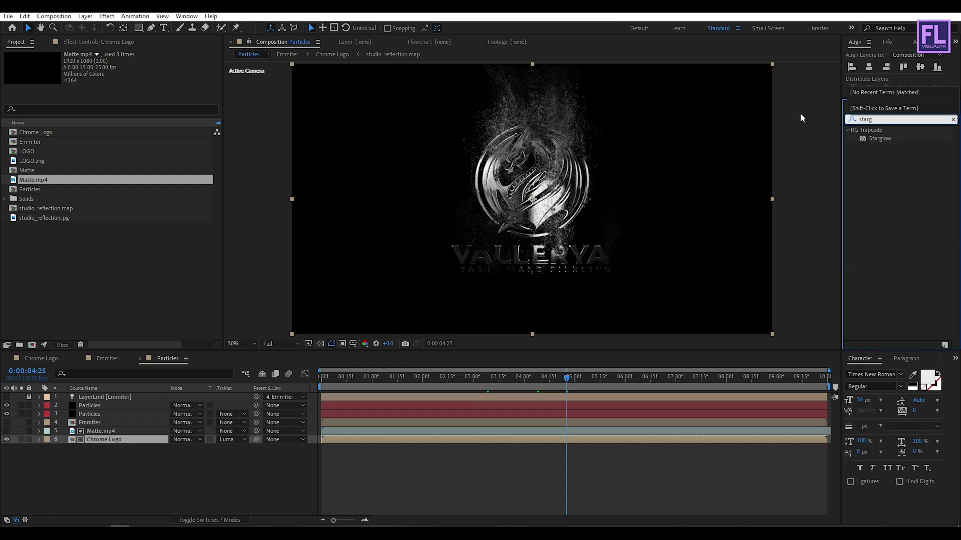
{"action": "left_click_drag", "start_coordinate": [880, 138], "coordinate": [131, 440]}
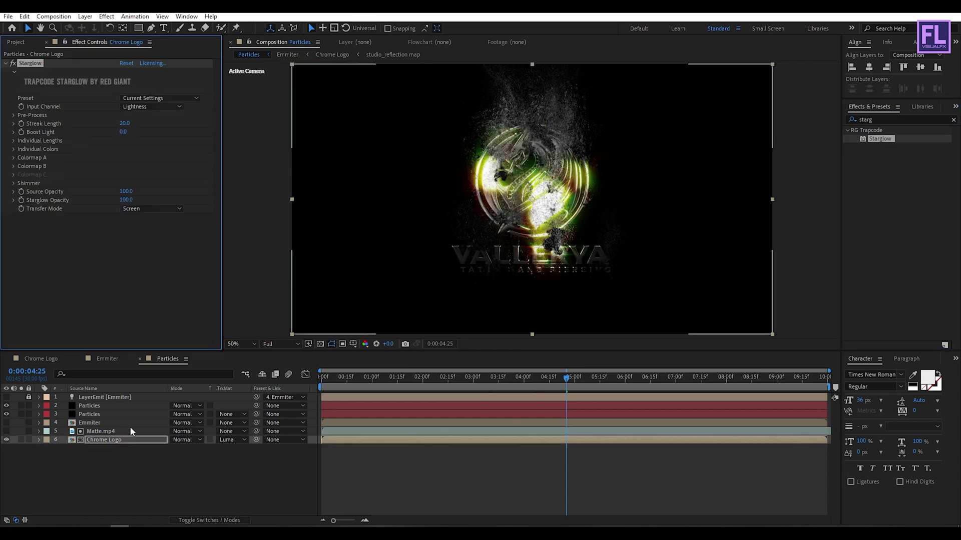
Step: Set the Chrome Logo layer's Starglow preset to Magic Slant and check the glow around the six-second mark
{"action": "left_click", "coordinate": [161, 97]}
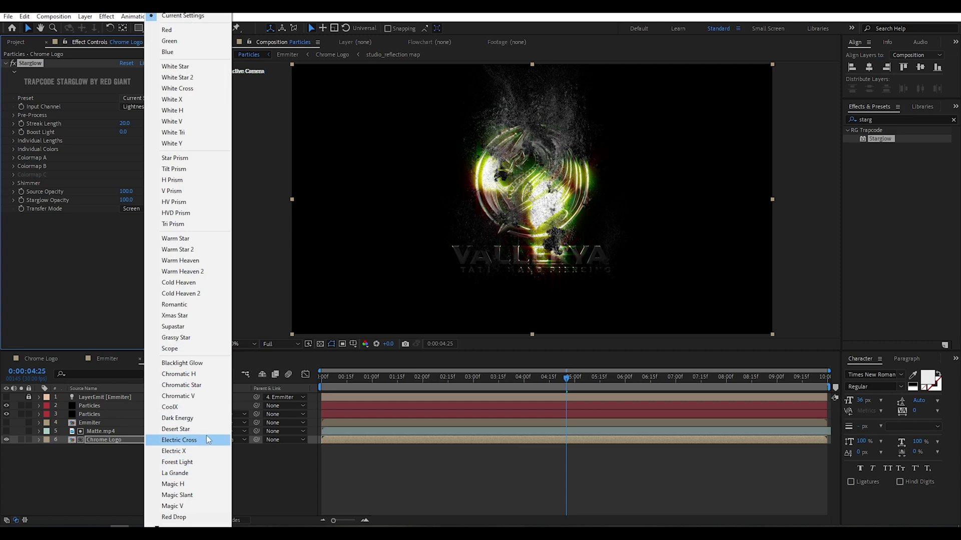
{"action": "left_click", "coordinate": [194, 496]}
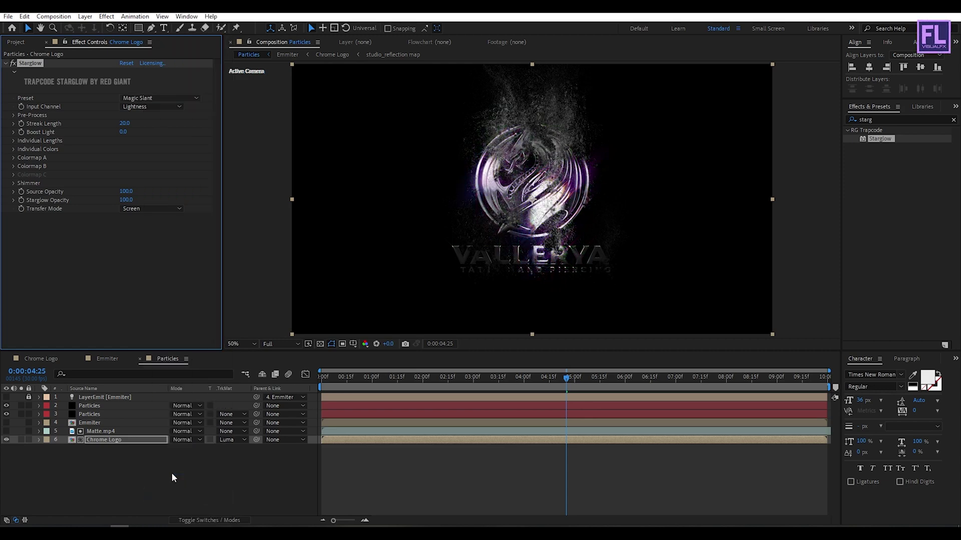
{"action": "left_click", "coordinate": [156, 98]}
{"action": "left_click", "coordinate": [119, 479]}
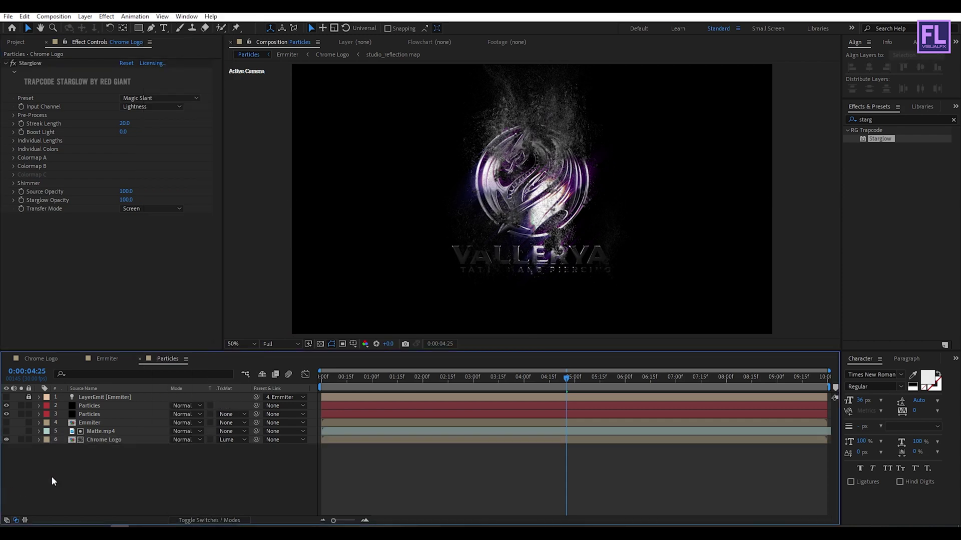
{"action": "left_click_drag", "start_coordinate": [573, 379], "coordinate": [612, 379]}
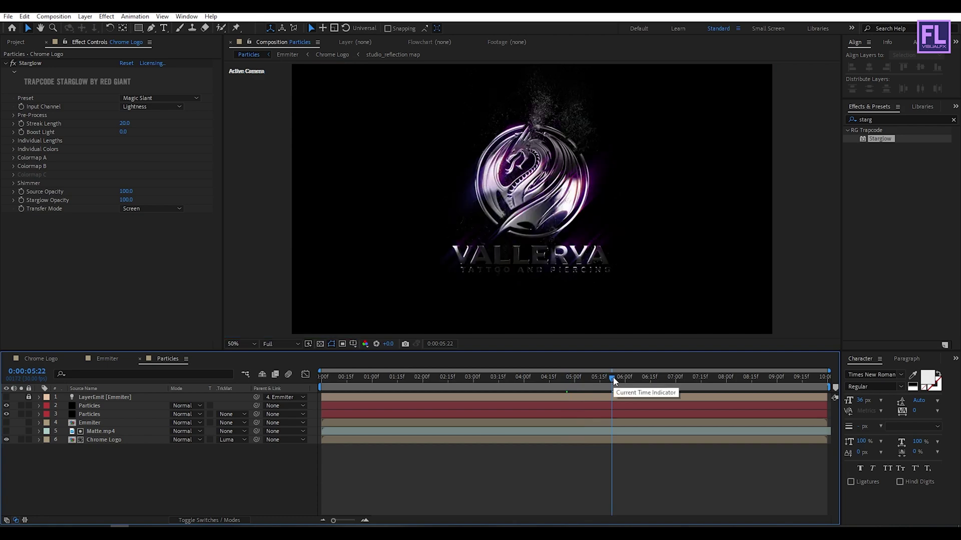
{"action": "left_click_drag", "start_coordinate": [614, 377], "coordinate": [626, 379]}
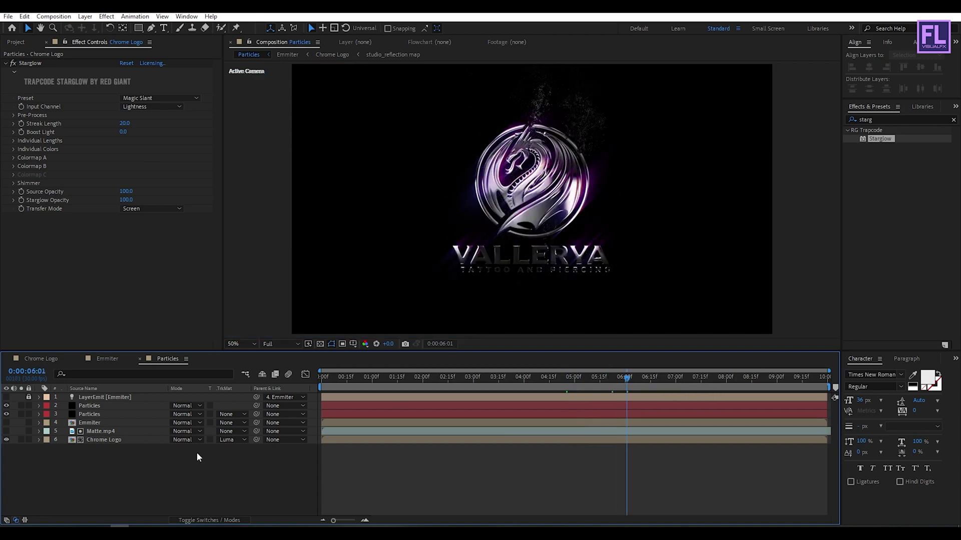
Step: Add a new adjustment layer above all layers in the Particles composition
{"action": "right_click", "coordinate": [101, 475]}
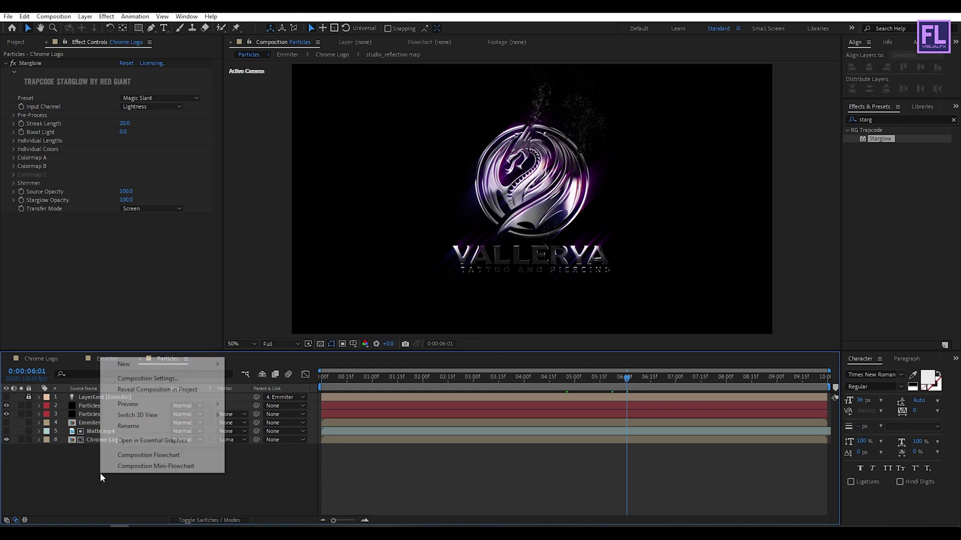
{"action": "mouse_move", "coordinate": [136, 365]}
{"action": "left_click", "coordinate": [261, 445]}
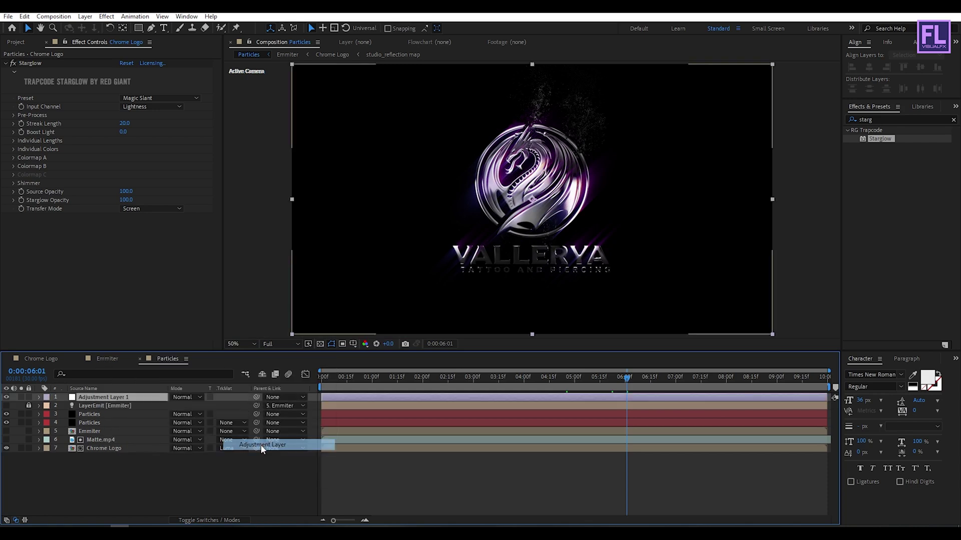
Step: Apply Unsharp Mask to the adjustment layer with an Amount of 60
{"action": "left_click", "coordinate": [528, 378]}
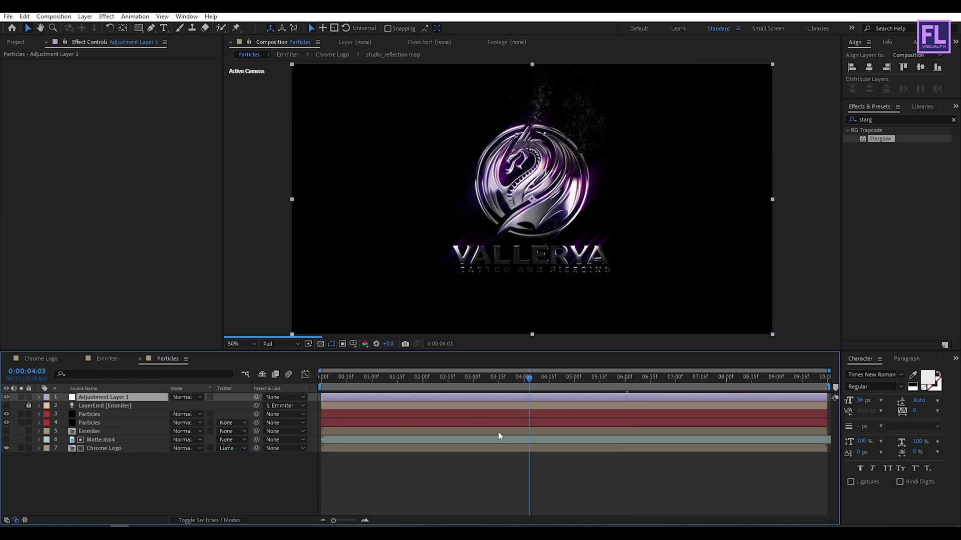
{"action": "left_click", "coordinate": [892, 118]}
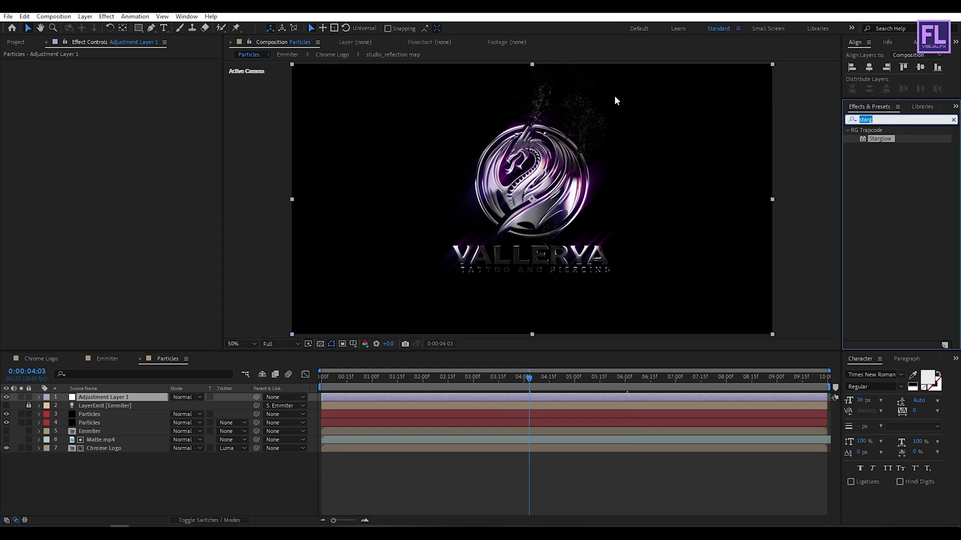
{"action": "type", "text": "un"}
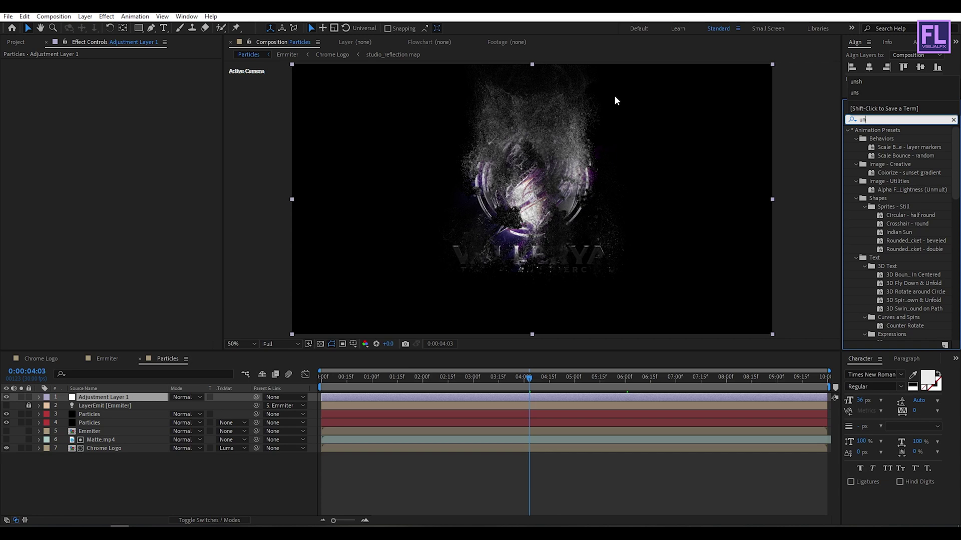
{"action": "type", "text": "s"}
{"action": "left_click_drag", "start_coordinate": [894, 166], "coordinate": [112, 401]}
{"action": "left_click_drag", "start_coordinate": [125, 73], "coordinate": [133, 73]}
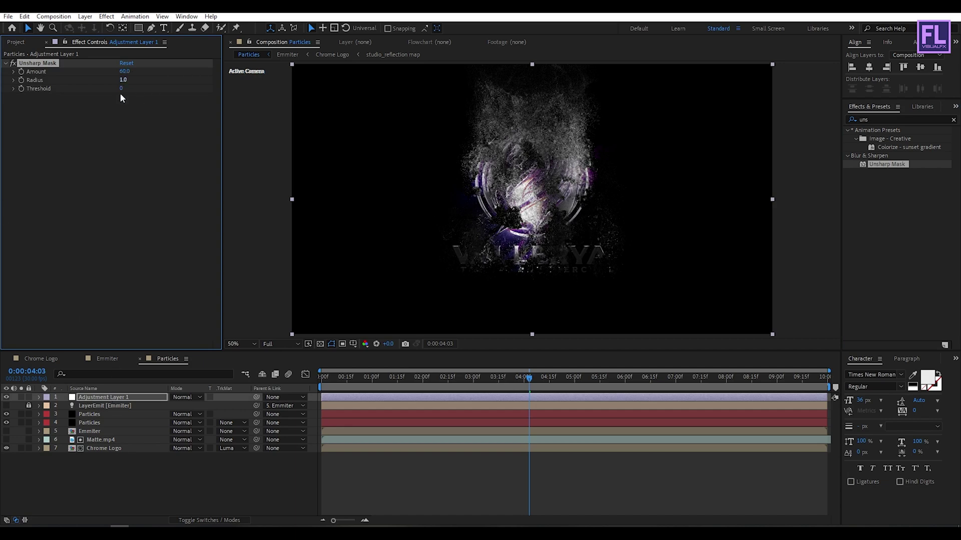
Step: Apply the Sharpen effect to the adjustment layer and set its Sharpen Amount to 10
{"action": "left_click", "coordinate": [878, 120]}
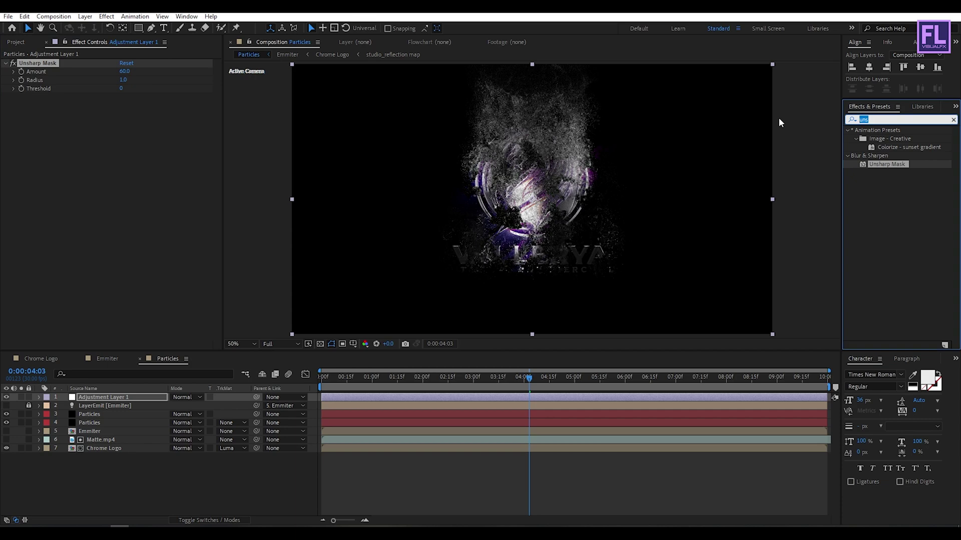
{"action": "type", "text": "shar"}
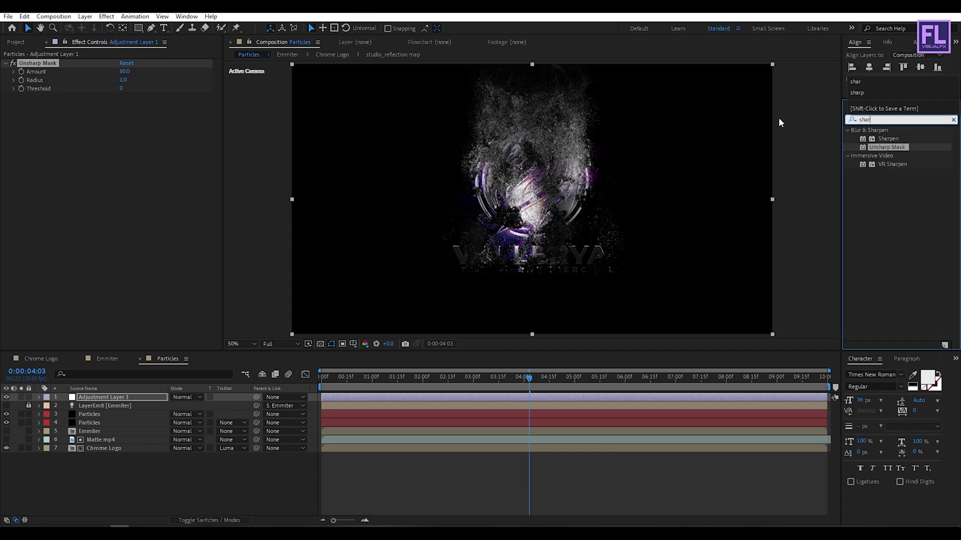
{"action": "left_click", "coordinate": [888, 140]}
{"action": "left_click_drag", "start_coordinate": [888, 140], "coordinate": [63, 178]}
{"action": "left_click", "coordinate": [121, 106]}
{"action": "type", "text": "10"}
{"action": "key", "text": "Return"}
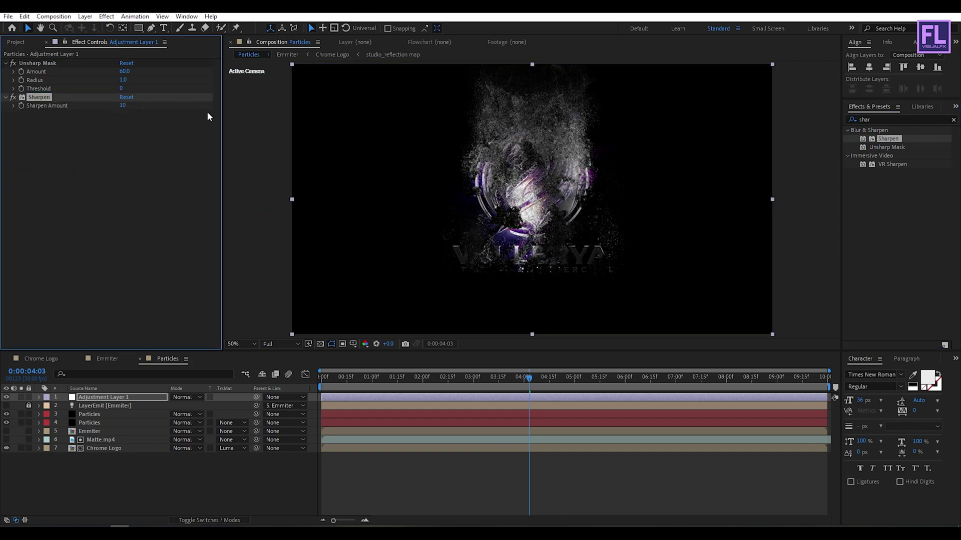
{"action": "left_click", "coordinate": [572, 378]}
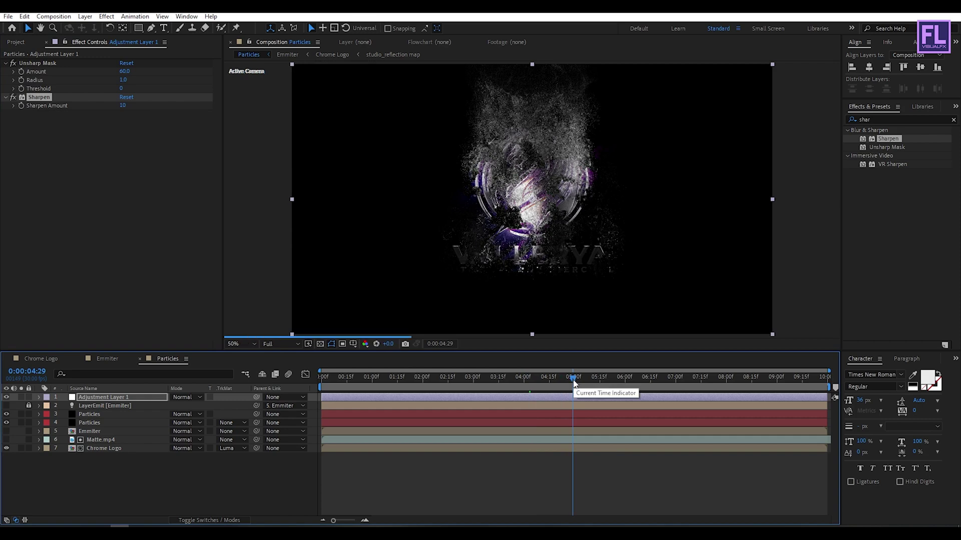
Step: Create a new 1920 x 1080, 10-second composition named Main and place the Particles composition in it
{"action": "left_click", "coordinate": [23, 44]}
{"action": "left_click", "coordinate": [74, 283]}
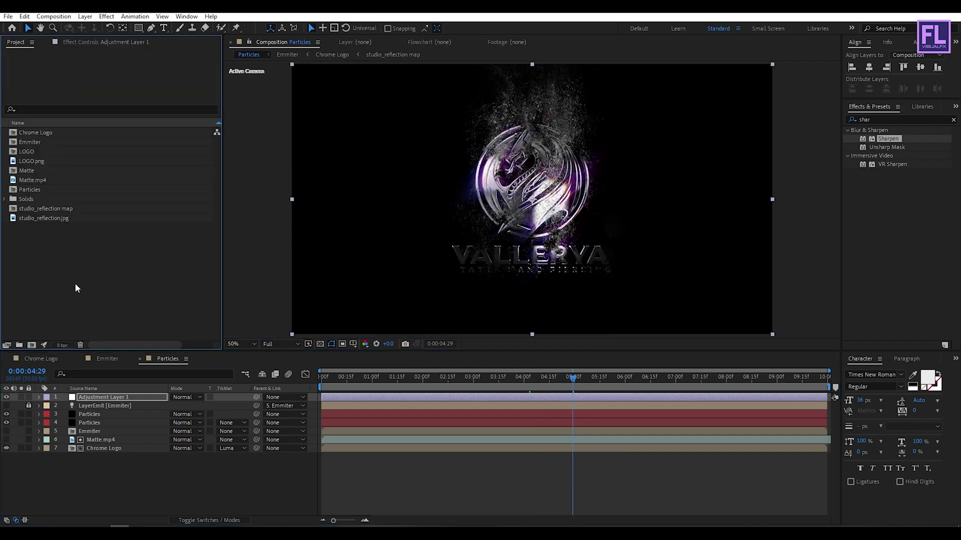
{"action": "left_click", "coordinate": [31, 345]}
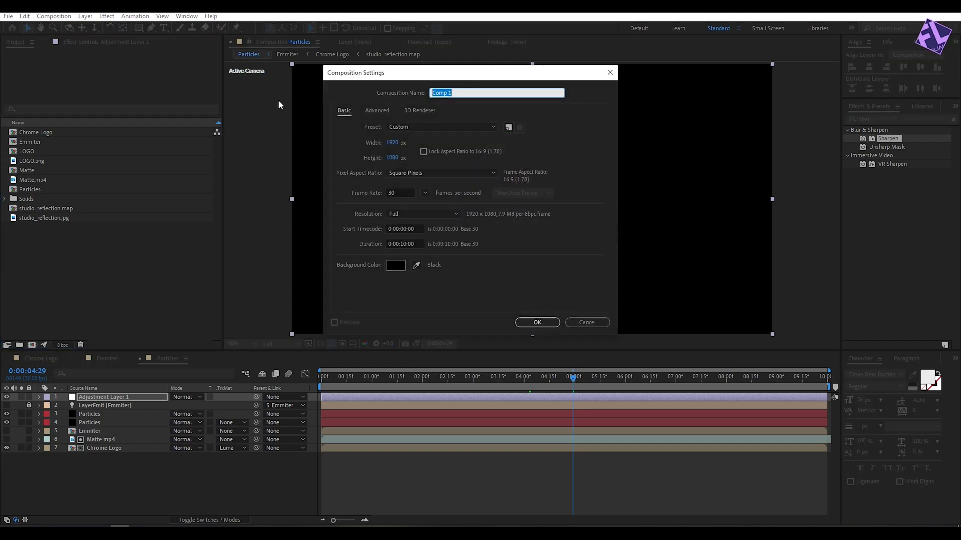
{"action": "type", "text": "Ma"}
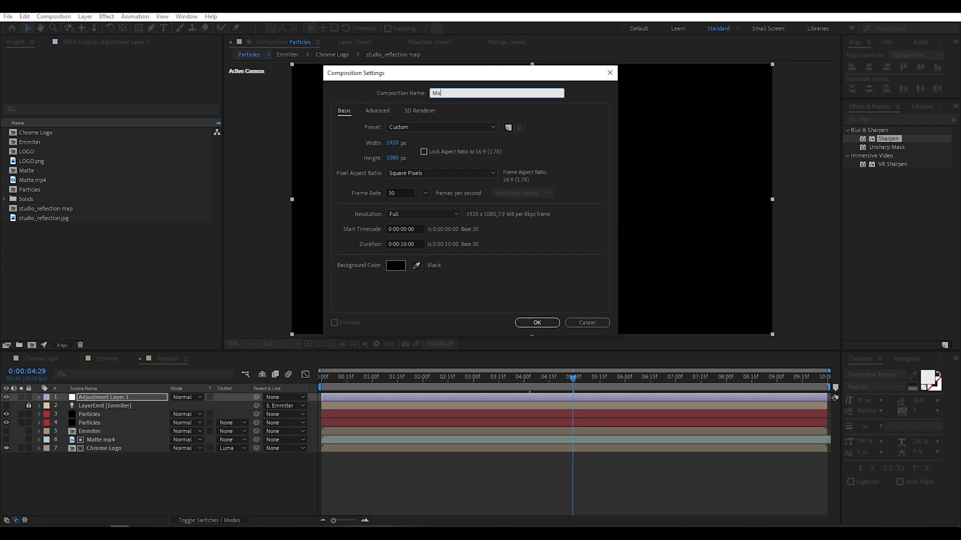
{"action": "type", "text": "in"}
{"action": "left_click", "coordinate": [553, 323]}
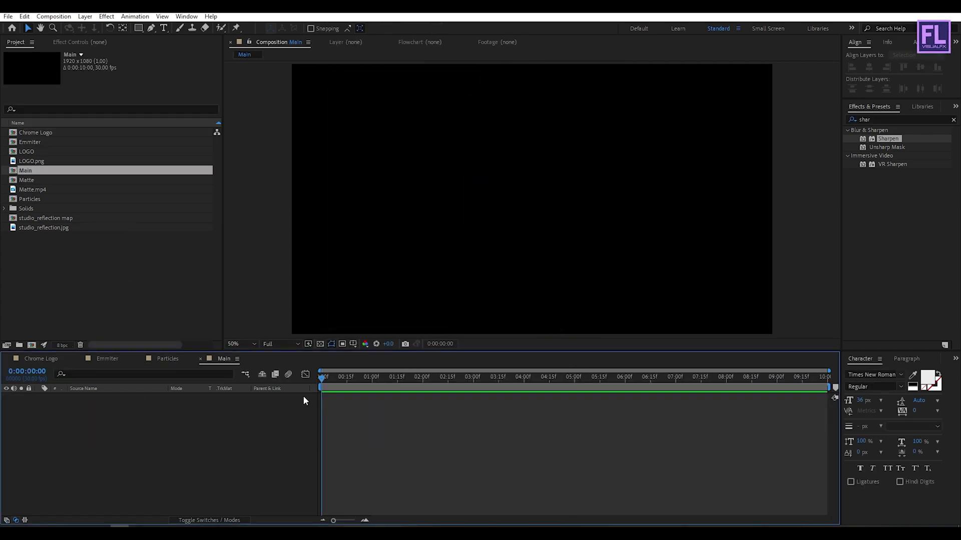
{"action": "left_click", "coordinate": [31, 200]}
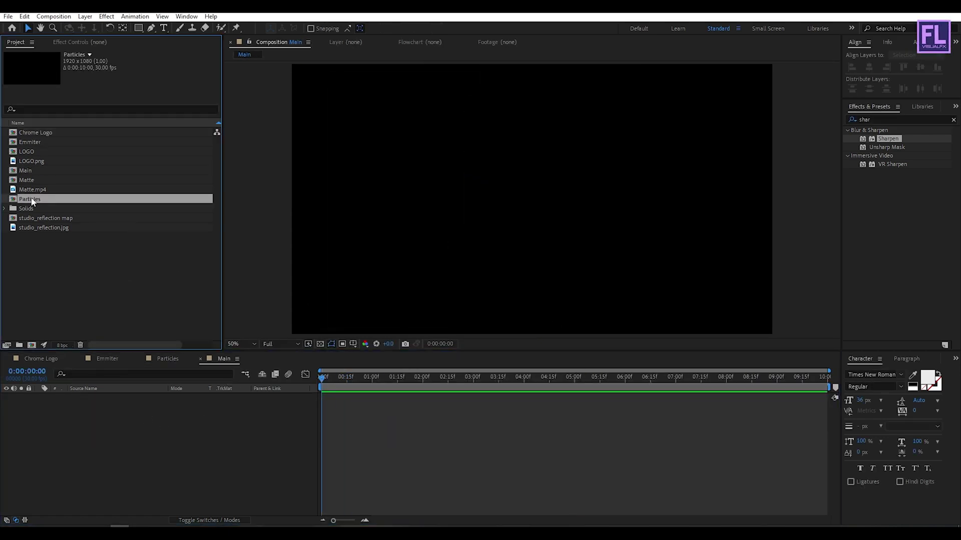
{"action": "left_click_drag", "start_coordinate": [31, 200], "coordinate": [126, 419]}
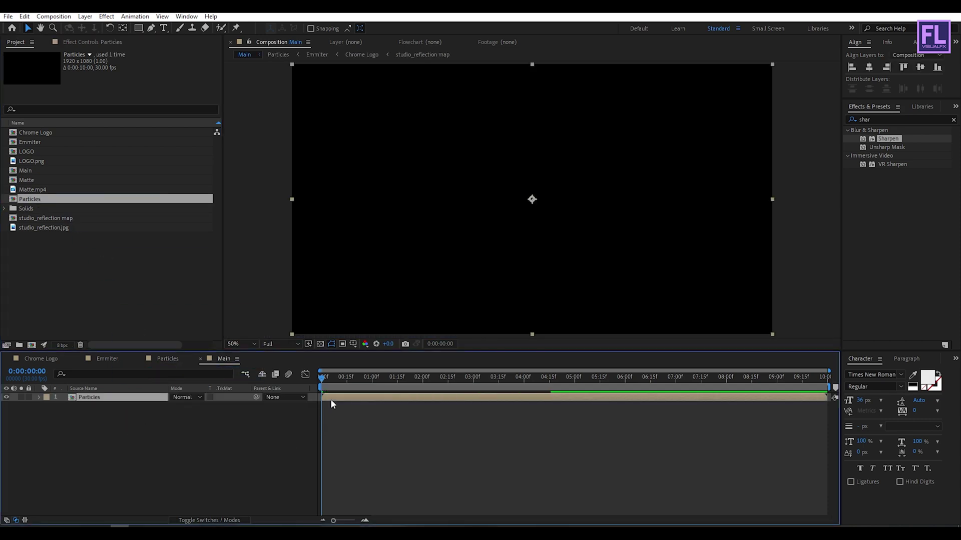
Step: Animate the Particles layer's Scale with keyframes from 100% at the first frame to 110% at 0:00:09:29
{"action": "key", "text": "s"}
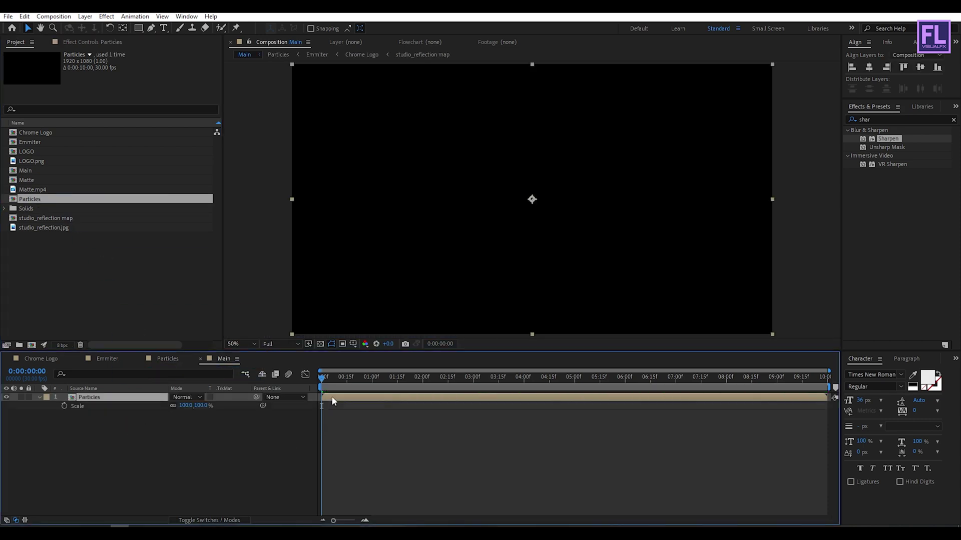
{"action": "left_click", "coordinate": [64, 406]}
{"action": "left_click_drag", "start_coordinate": [335, 380], "coordinate": [828, 379]}
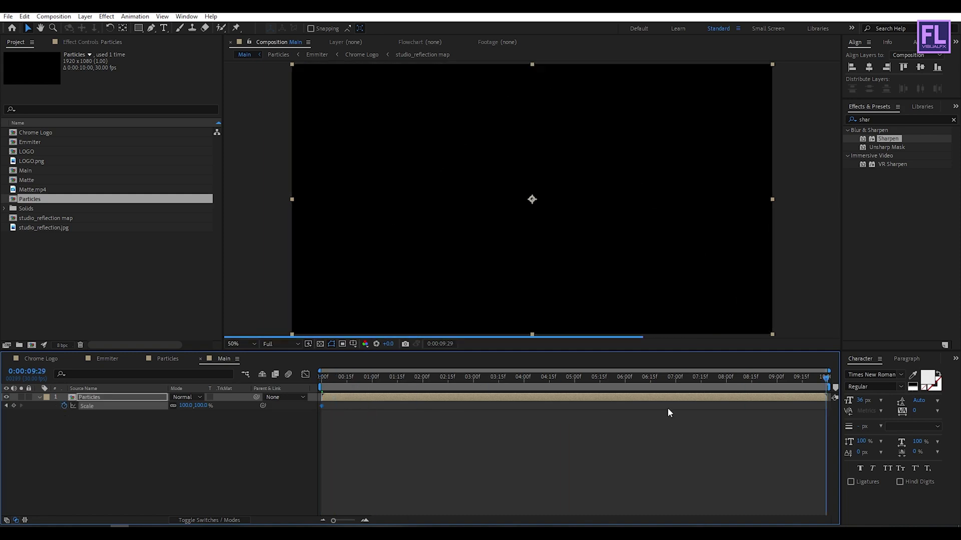
{"action": "left_click", "coordinate": [186, 405]}
{"action": "type", "text": "110"}
{"action": "key", "text": "Return"}
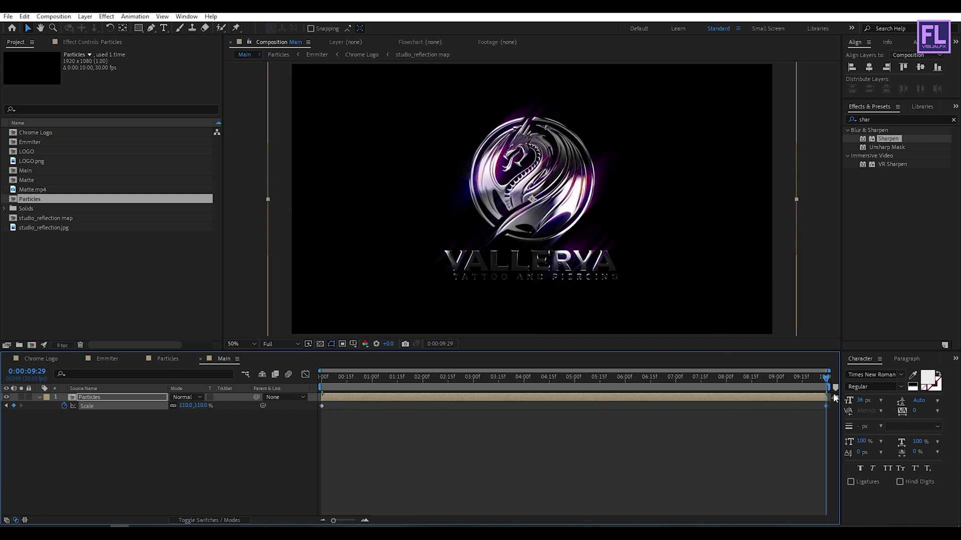
Step: Fade out the Particles layer with Opacity keyframes of 100% at 0:00:08:11 and 0% at 0:00:09:29, and collapse its properties
{"action": "left_click", "coordinate": [752, 380]}
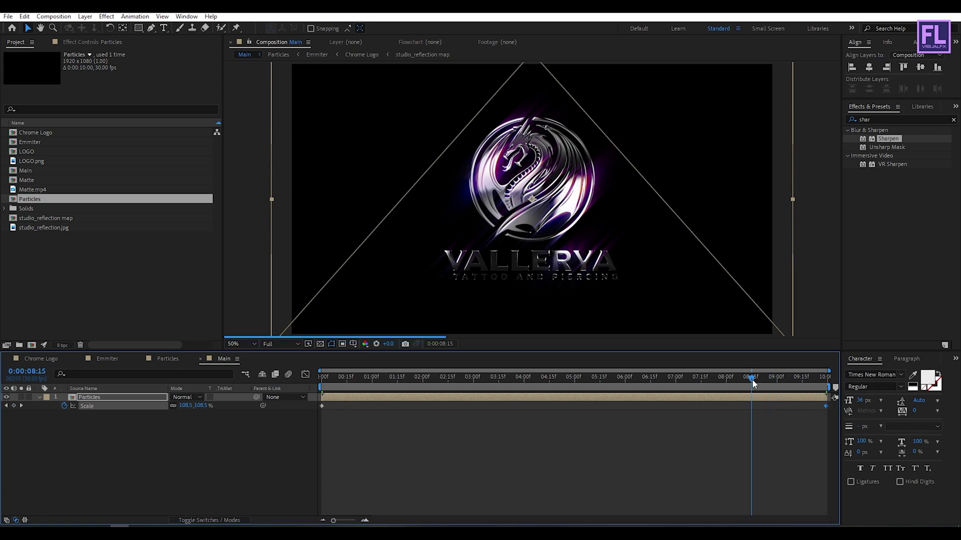
{"action": "left_click_drag", "start_coordinate": [753, 383], "coordinate": [746, 378]}
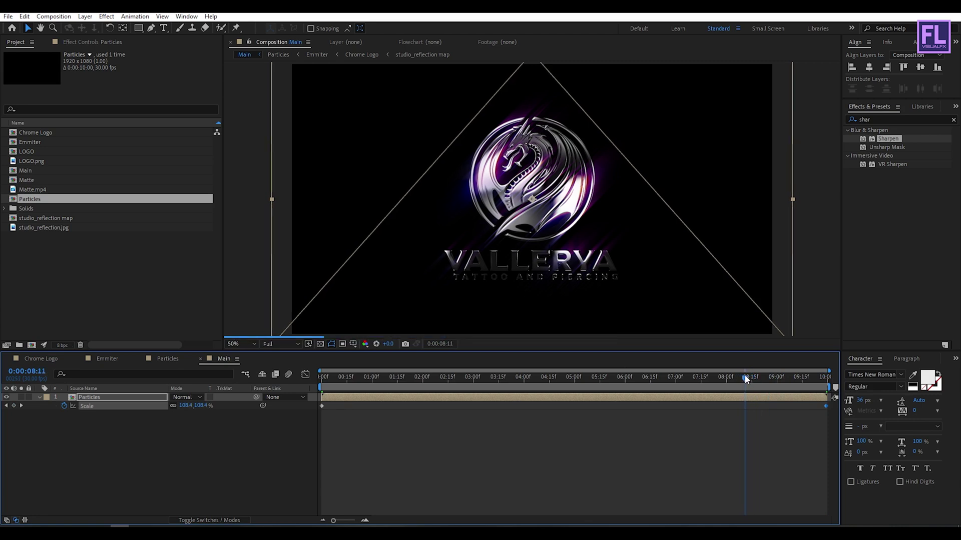
{"action": "left_click", "coordinate": [101, 397]}
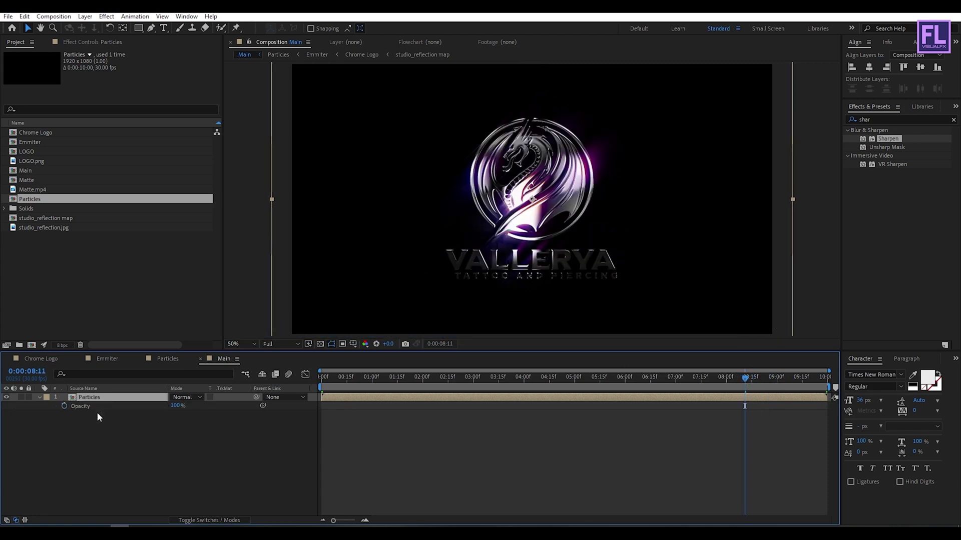
{"action": "left_click", "coordinate": [63, 406]}
{"action": "key", "text": "End"}
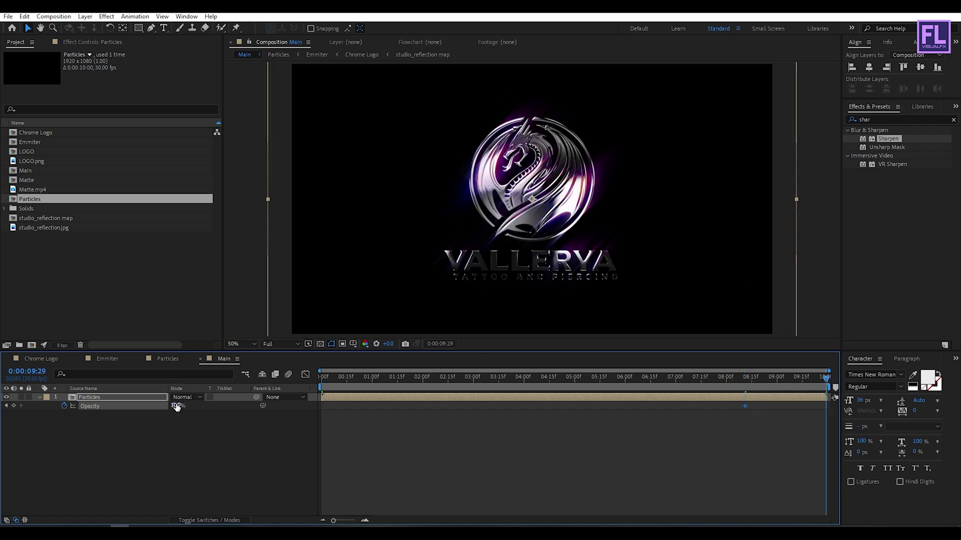
{"action": "left_click_drag", "start_coordinate": [176, 406], "coordinate": [117, 403]}
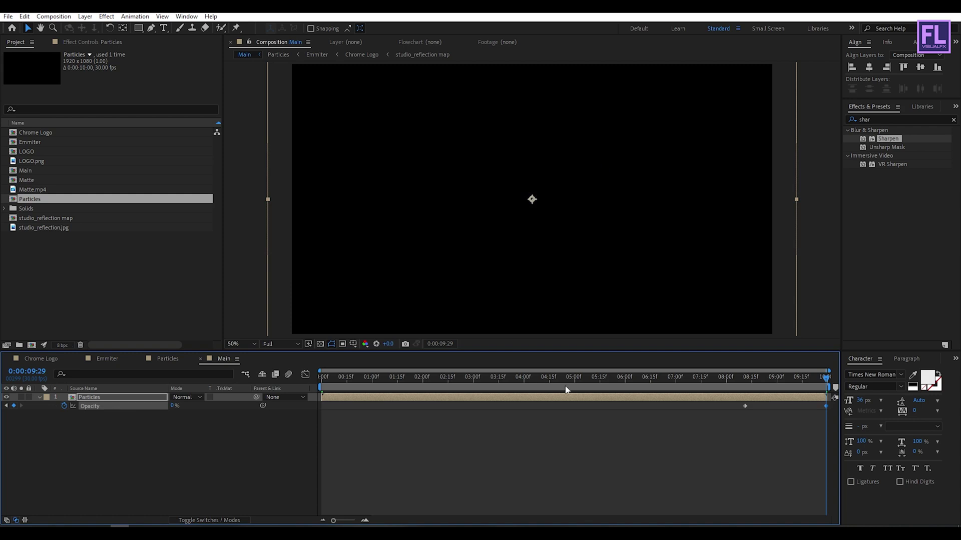
{"action": "left_click", "coordinate": [41, 396]}
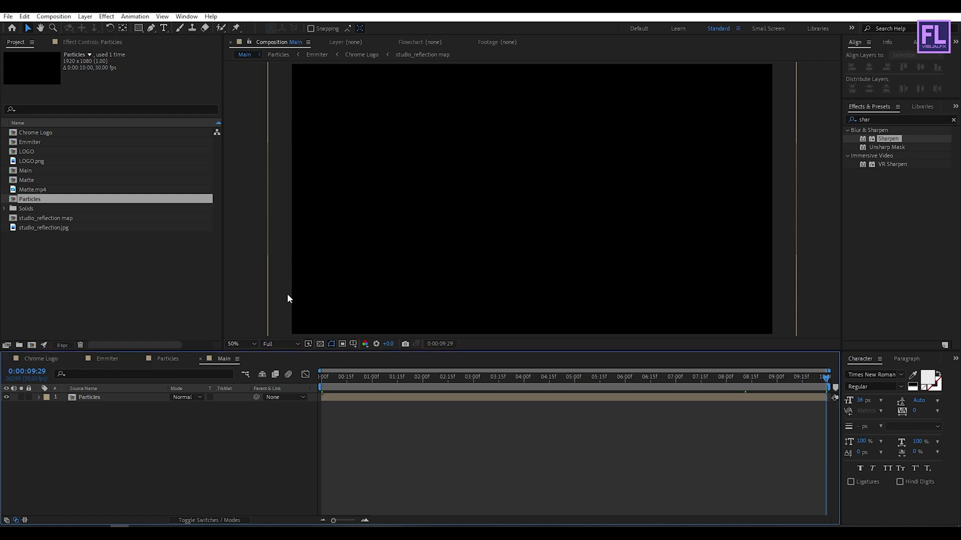
Step: Maximize the composition viewer and set its magnification to Fit for previewing the Main composition
{"action": "key", "text": "grave"}
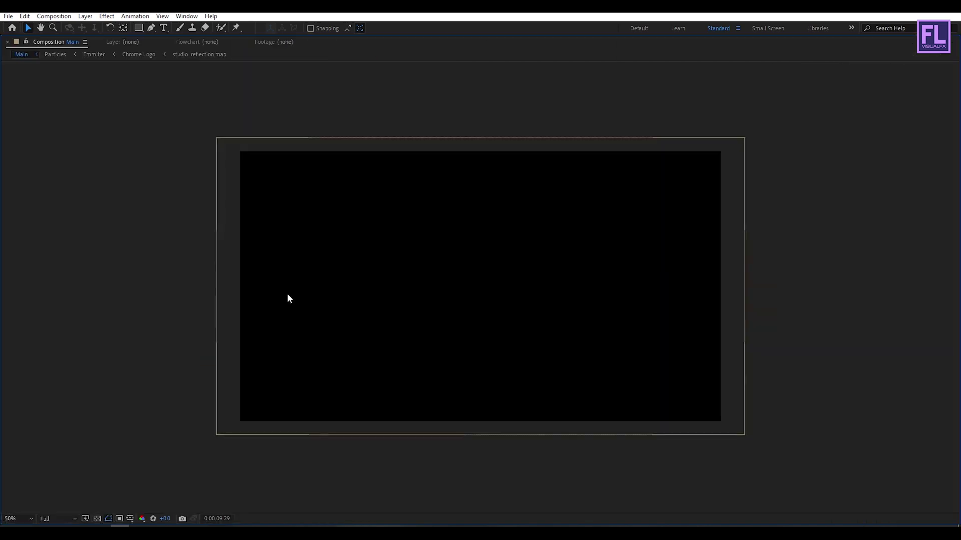
{"action": "left_click", "coordinate": [16, 523]}
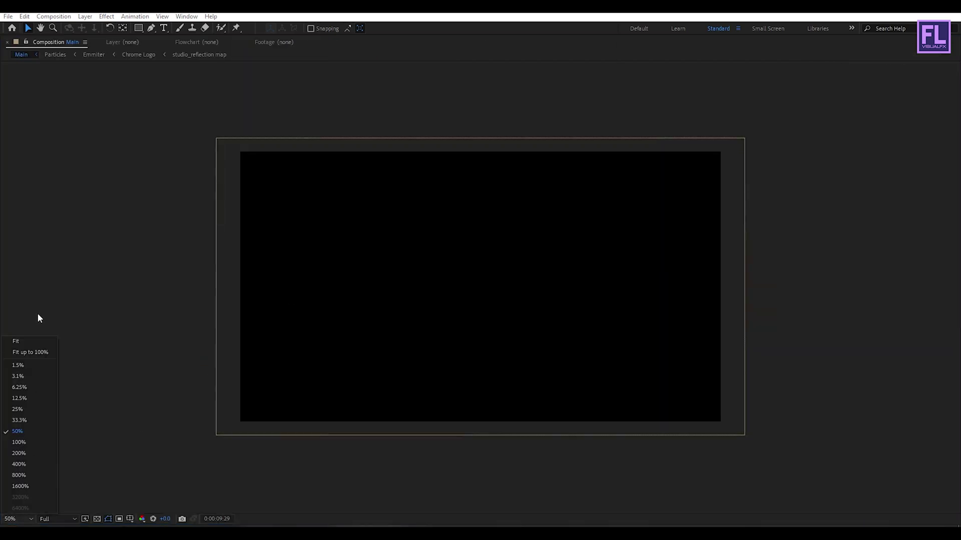
{"action": "left_click", "coordinate": [20, 342]}
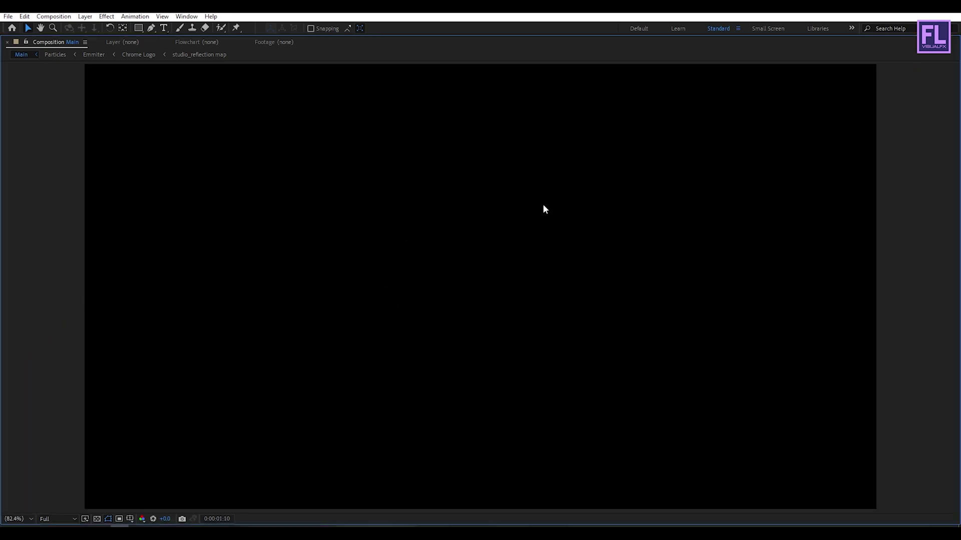